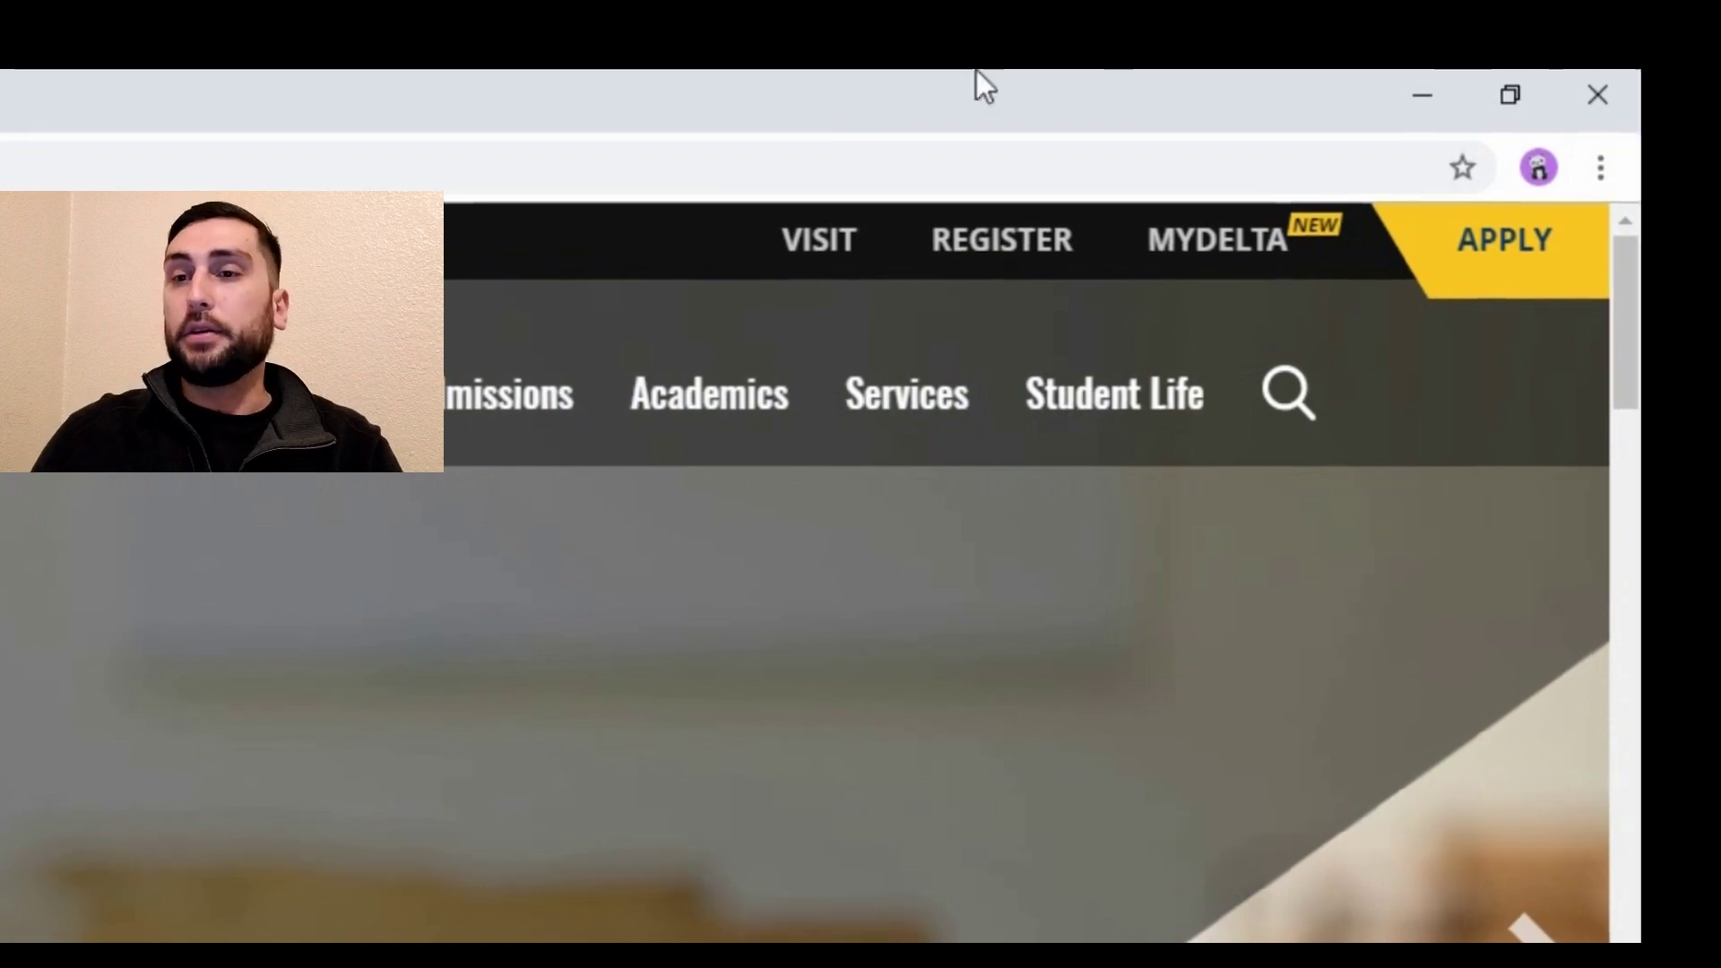
Open the Apply to Delta College page and view its Type of Student categories
{"action": "left_click", "coordinate": [1556, 245]}
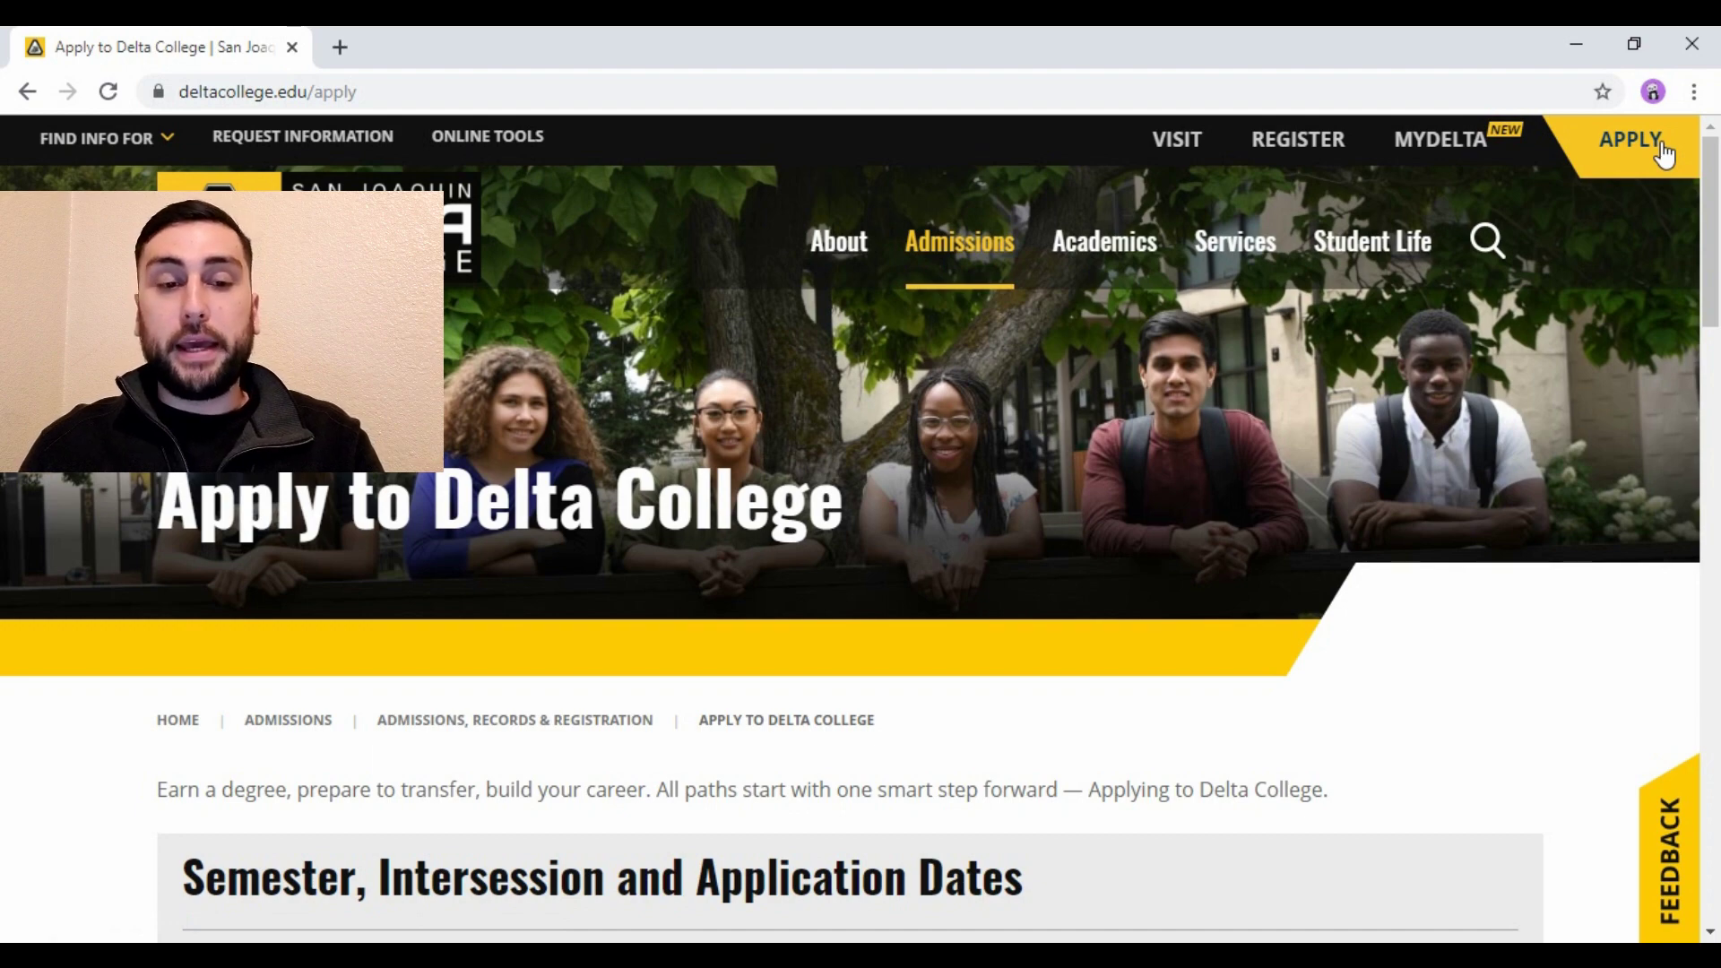
{"action": "scroll", "coordinate": [1660, 152], "scroll_direction": "down", "scroll_amount": 10}
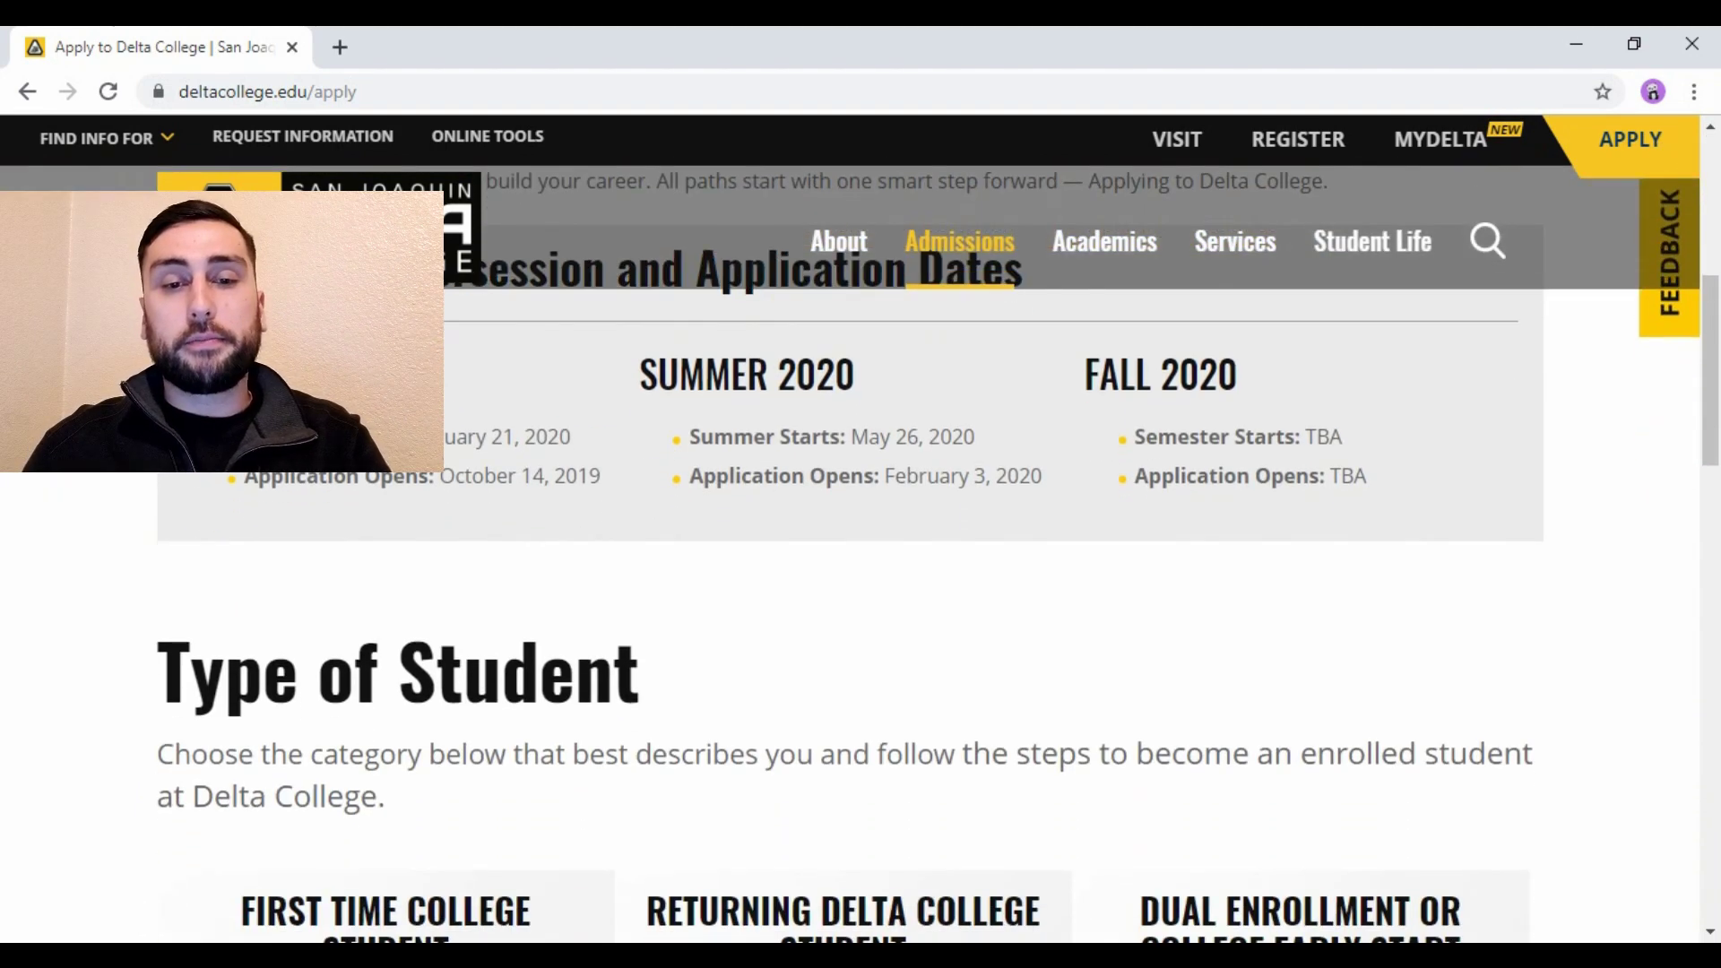
{"action": "scroll", "coordinate": [860, 538], "scroll_direction": "up", "scroll_amount": 1}
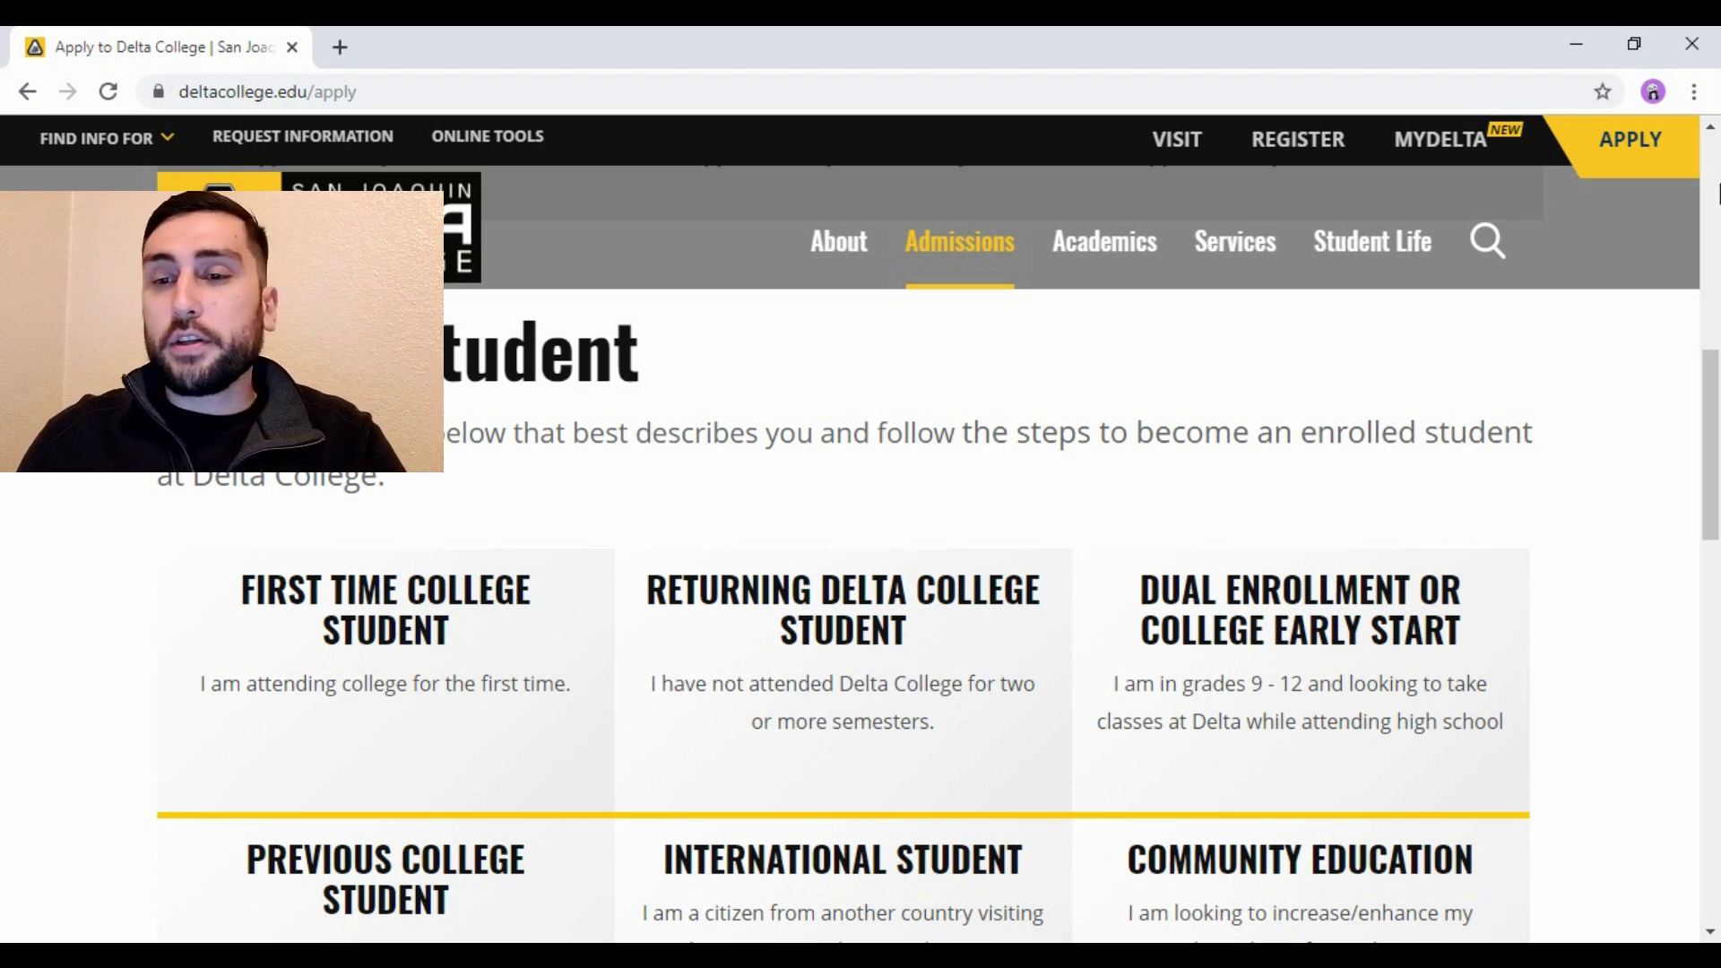
{"action": "mouse_move", "coordinate": [1235, 240]}
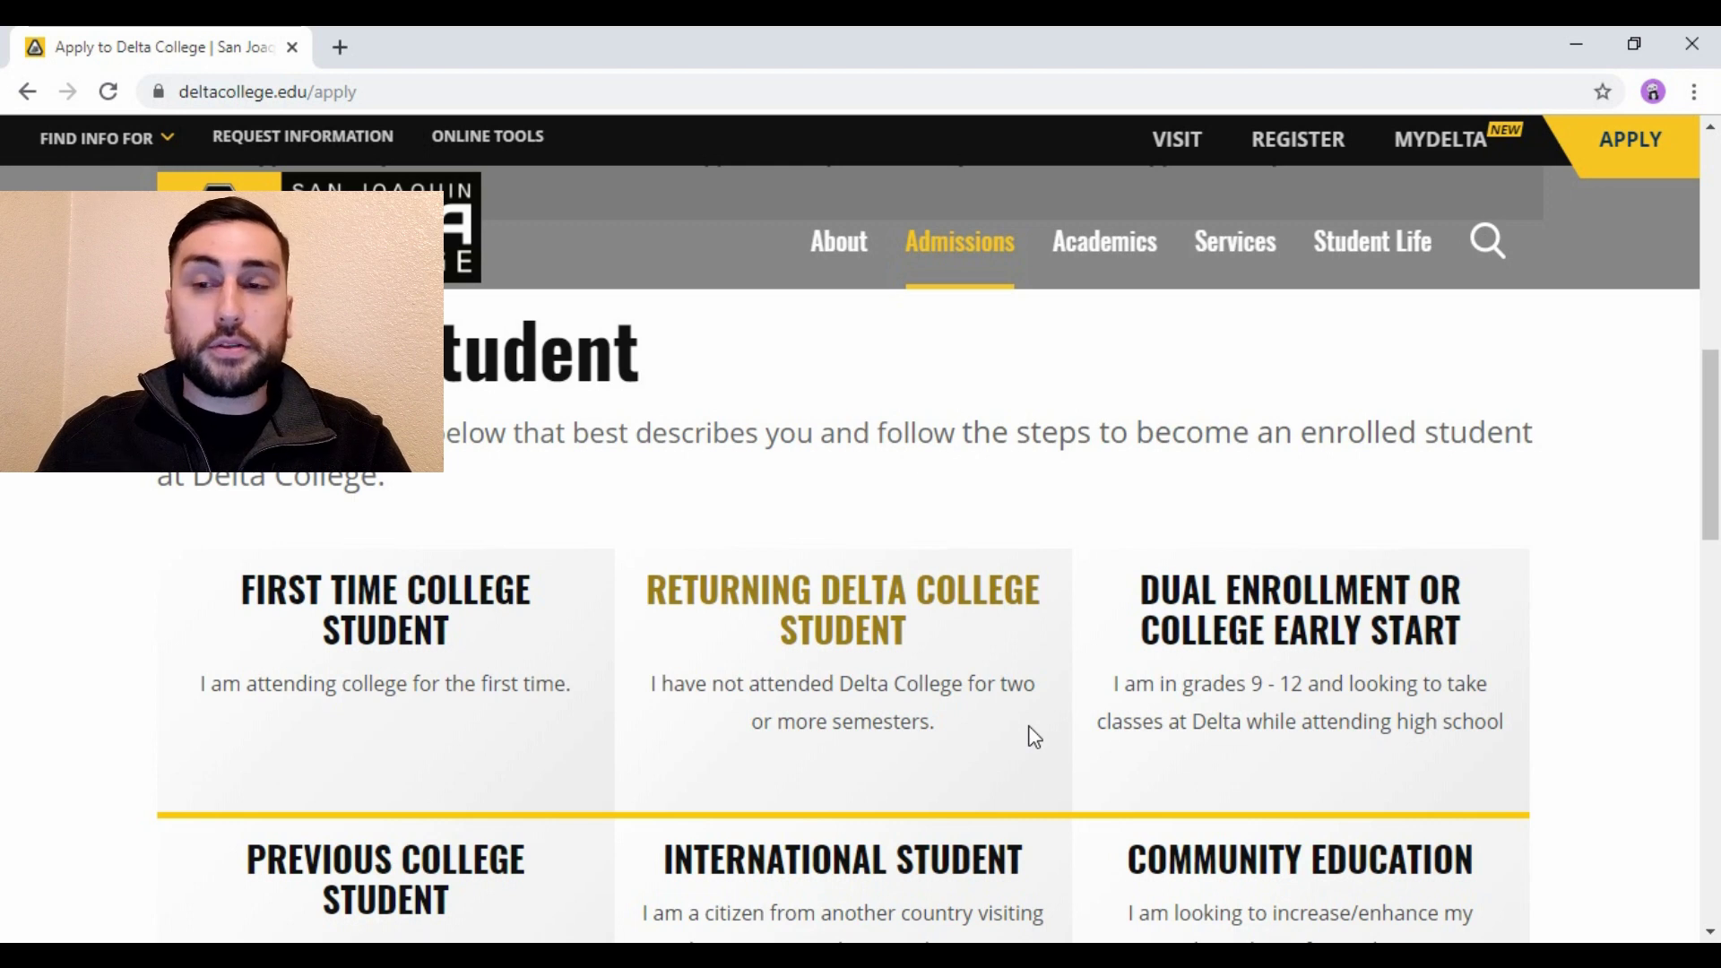
Open the Dual Enrollment/College Early Start page and expand step '1. Apply for Admission'
{"action": "left_click", "coordinate": [1269, 642]}
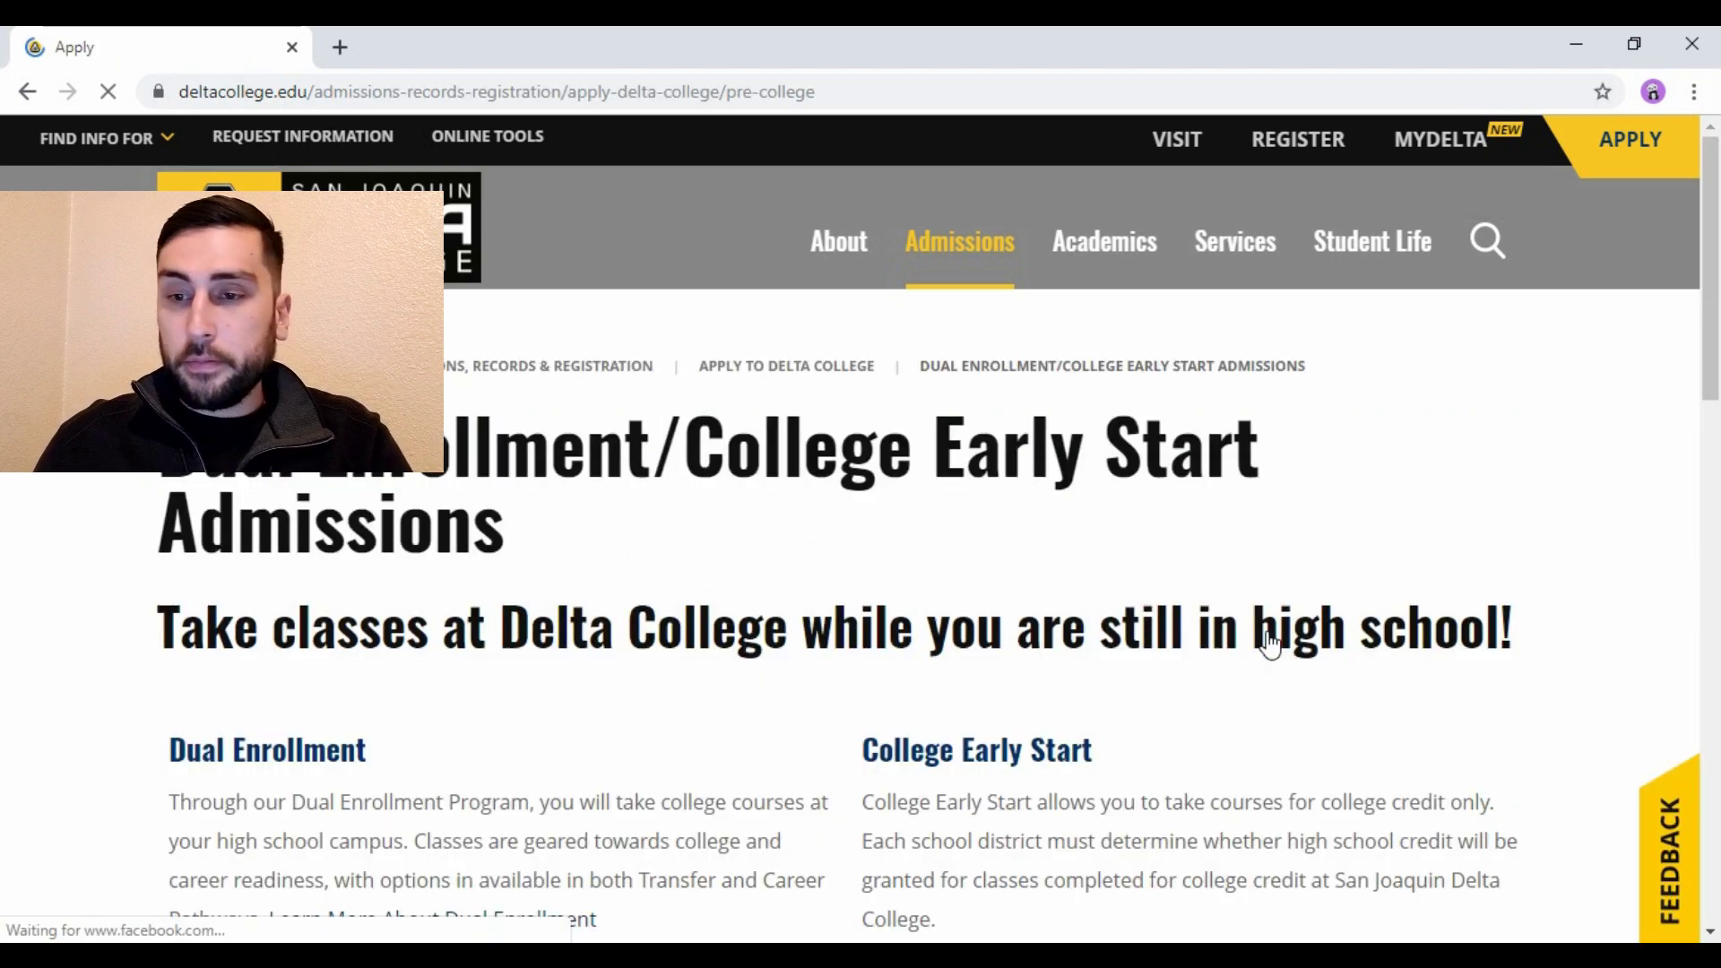
{"action": "scroll", "coordinate": [1269, 642], "scroll_direction": "down", "scroll_amount": 4}
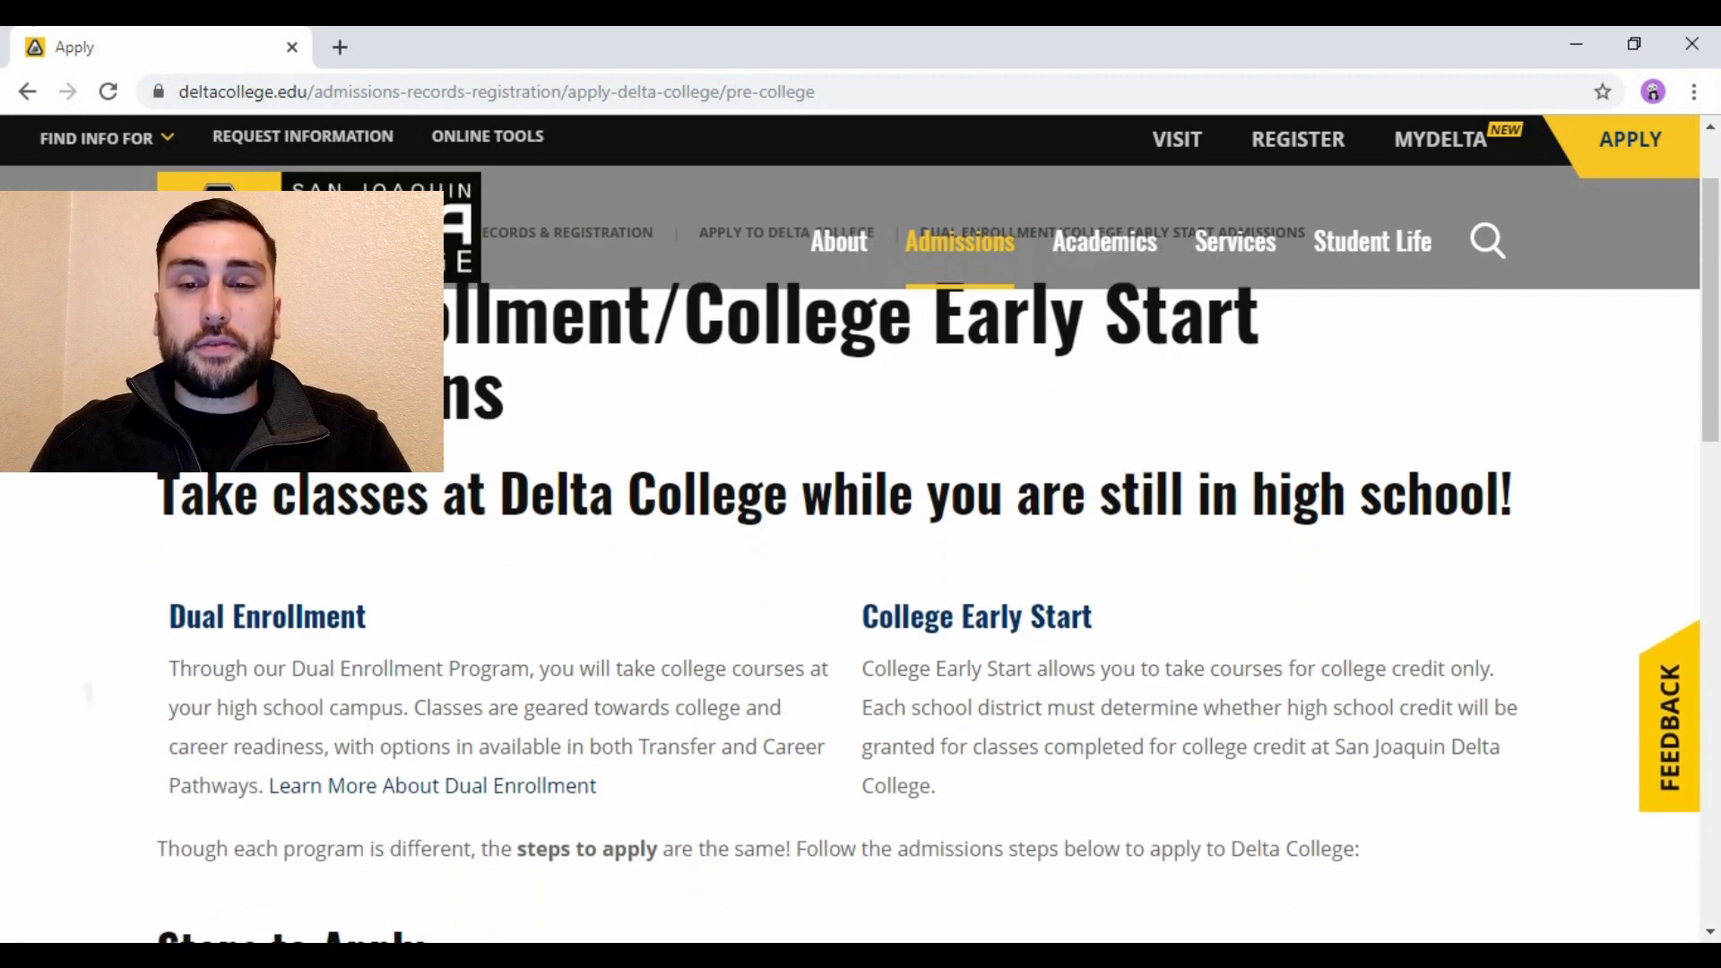
{"action": "scroll", "coordinate": [861, 538], "scroll_direction": "down", "scroll_amount": 3}
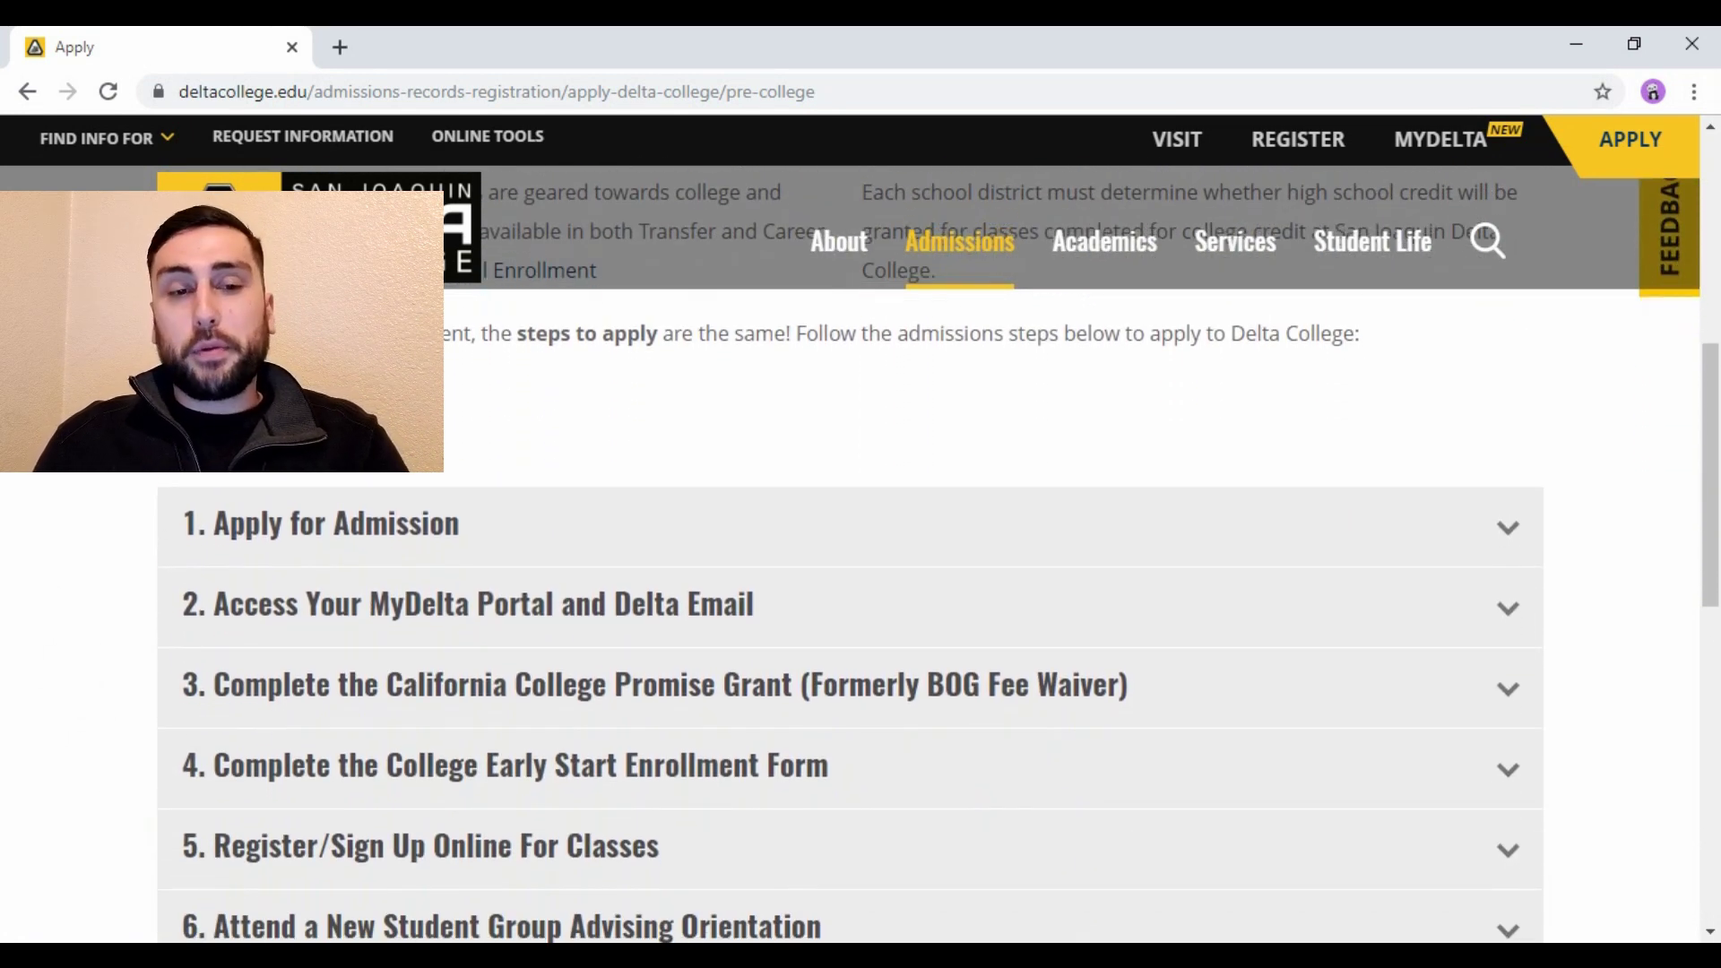
{"action": "left_click", "coordinate": [509, 527]}
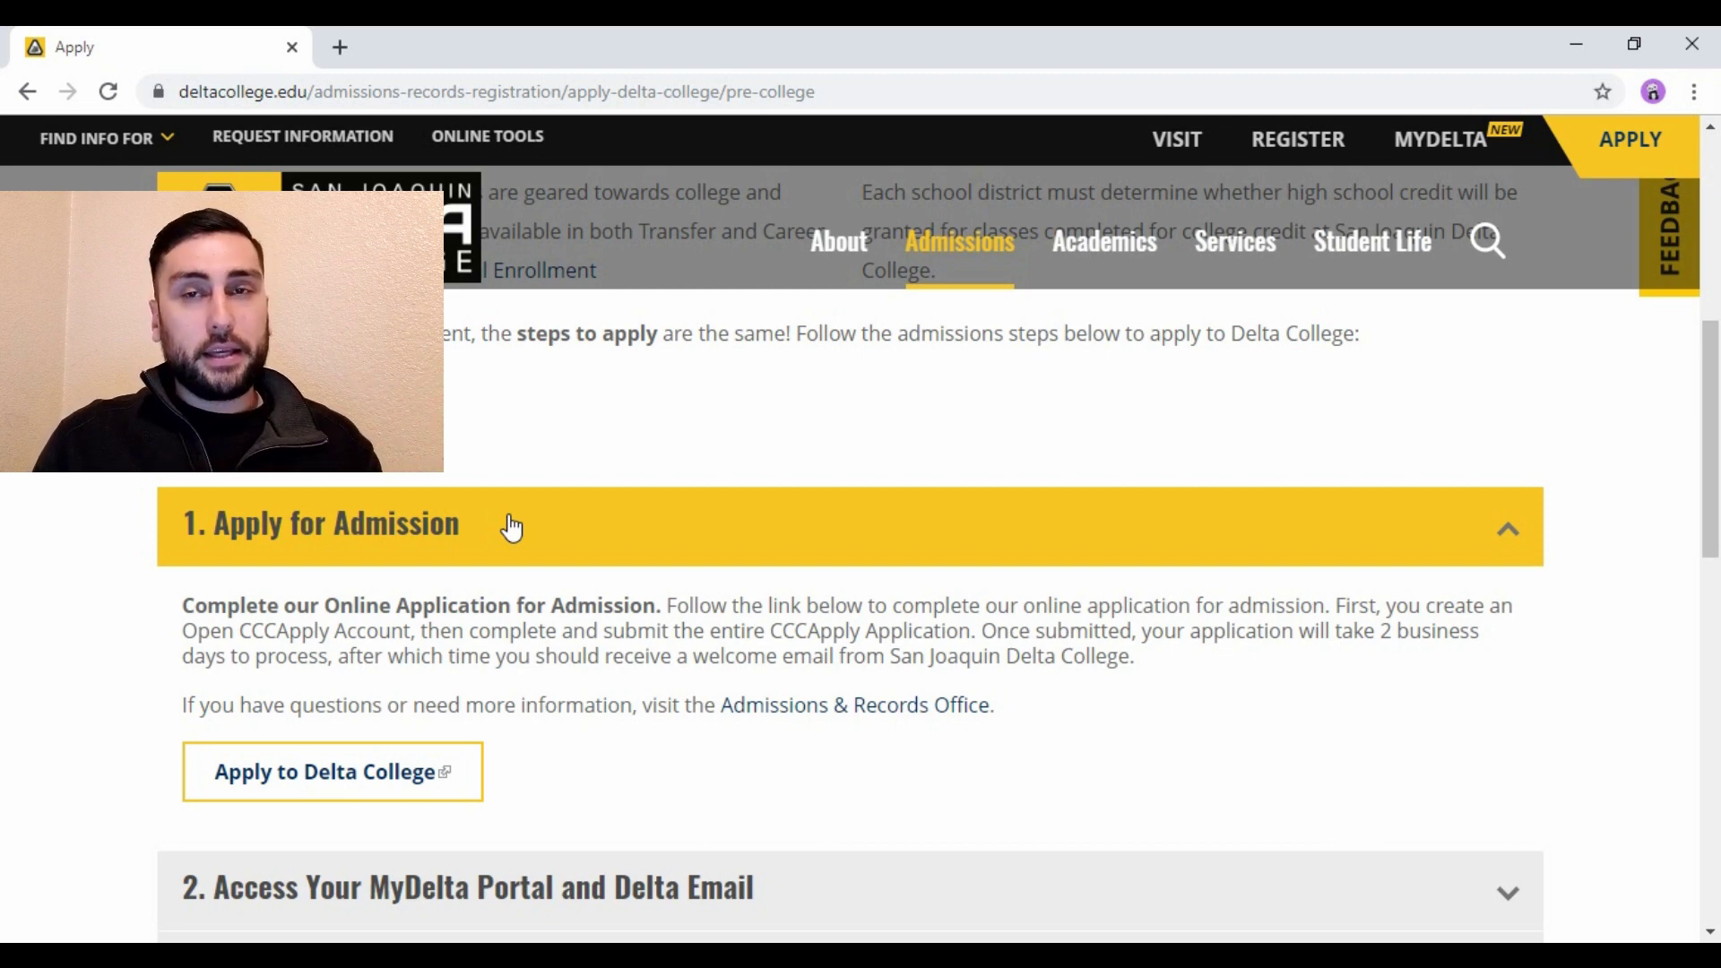
Launch the Apply to Delta College online application in a new CCCApply tab
{"action": "left_click", "coordinate": [374, 771]}
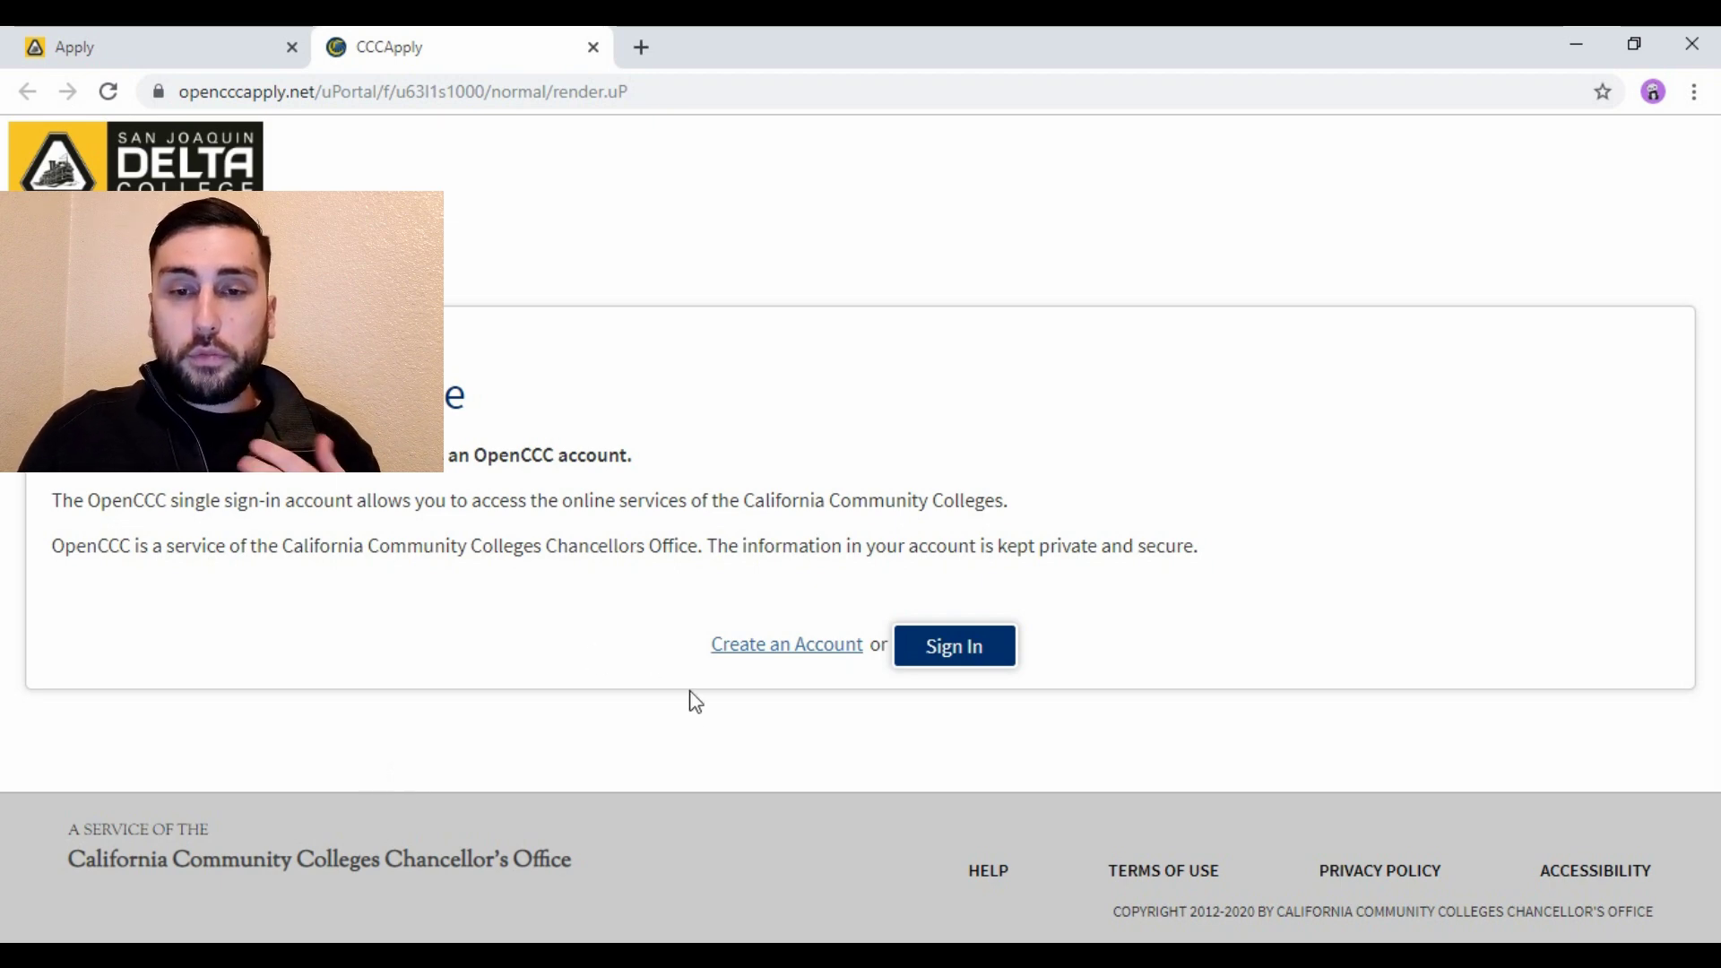
Load the OpenCCC sign-in form, then return to the Delta College admissions tab
{"action": "left_click", "coordinate": [1001, 655]}
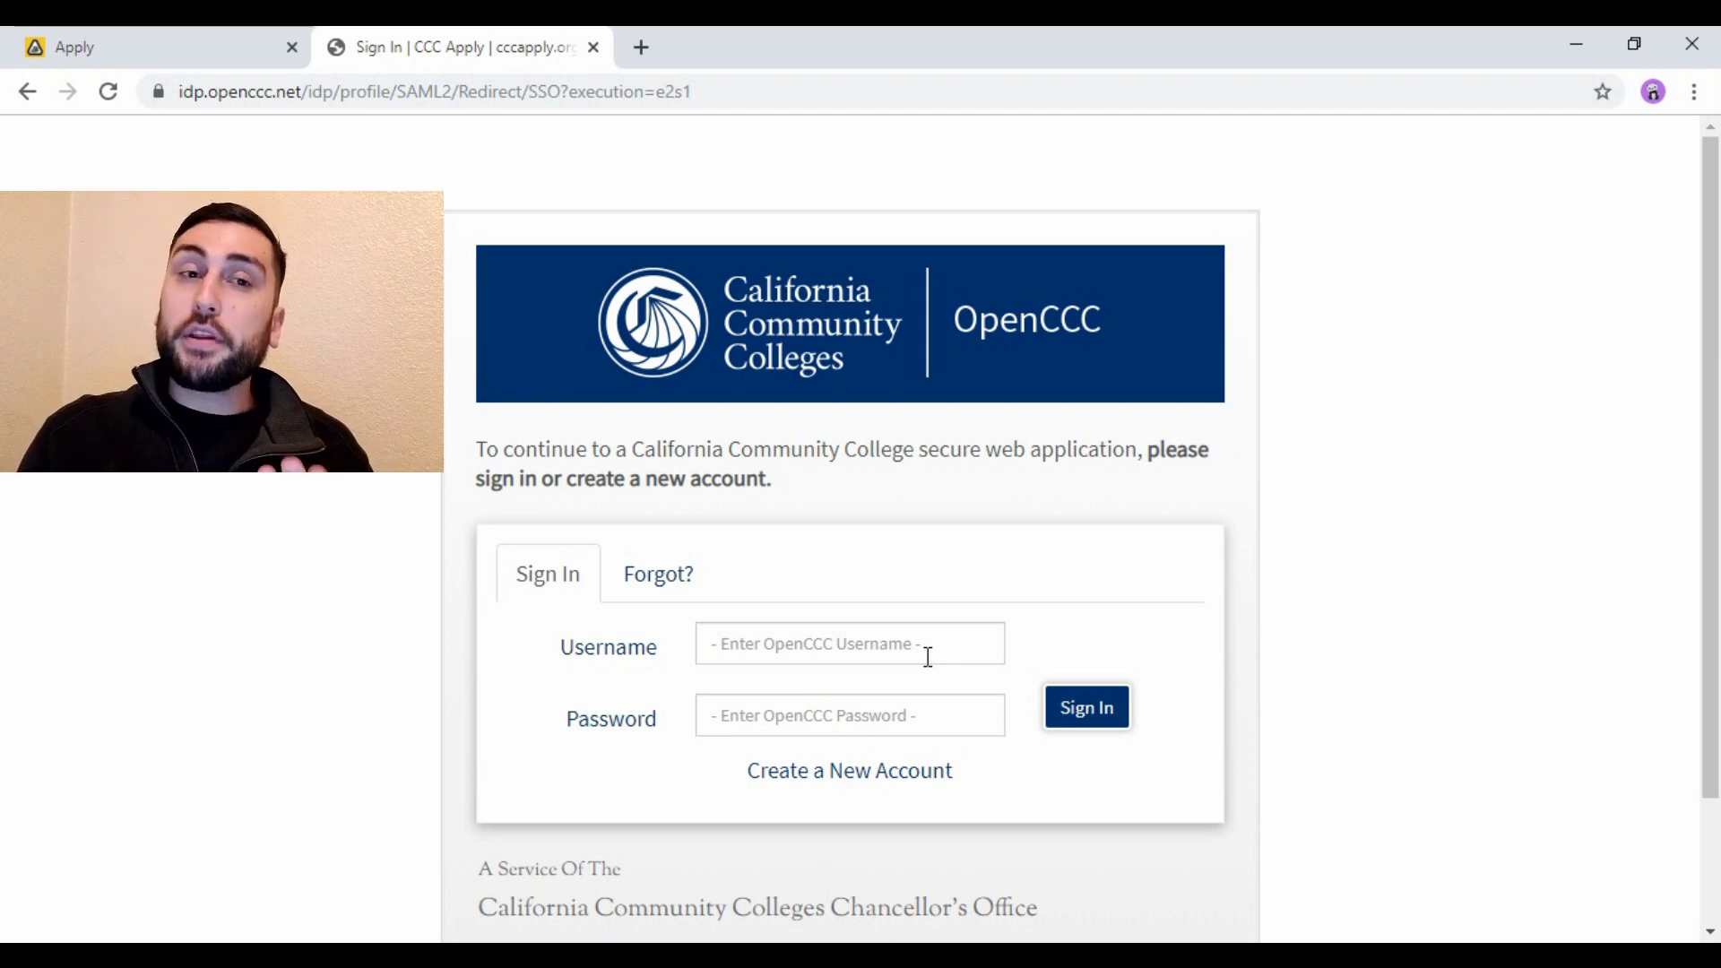
{"action": "left_click", "coordinate": [119, 41]}
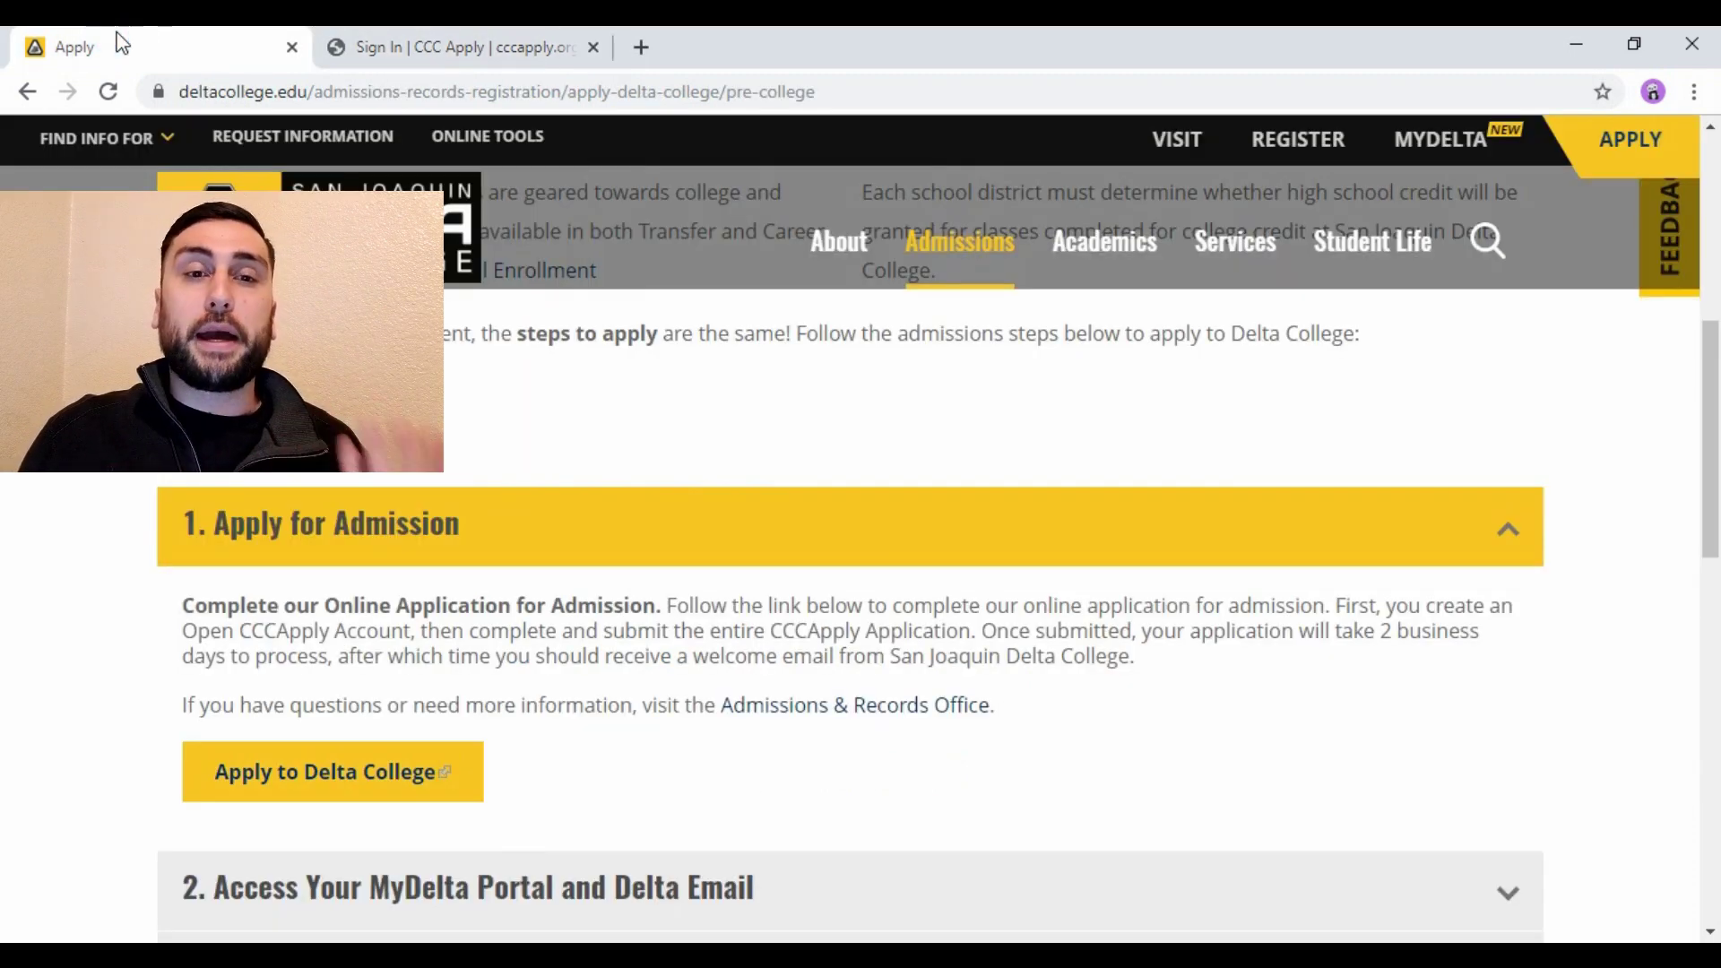
{"action": "left_click", "coordinate": [391, 45]}
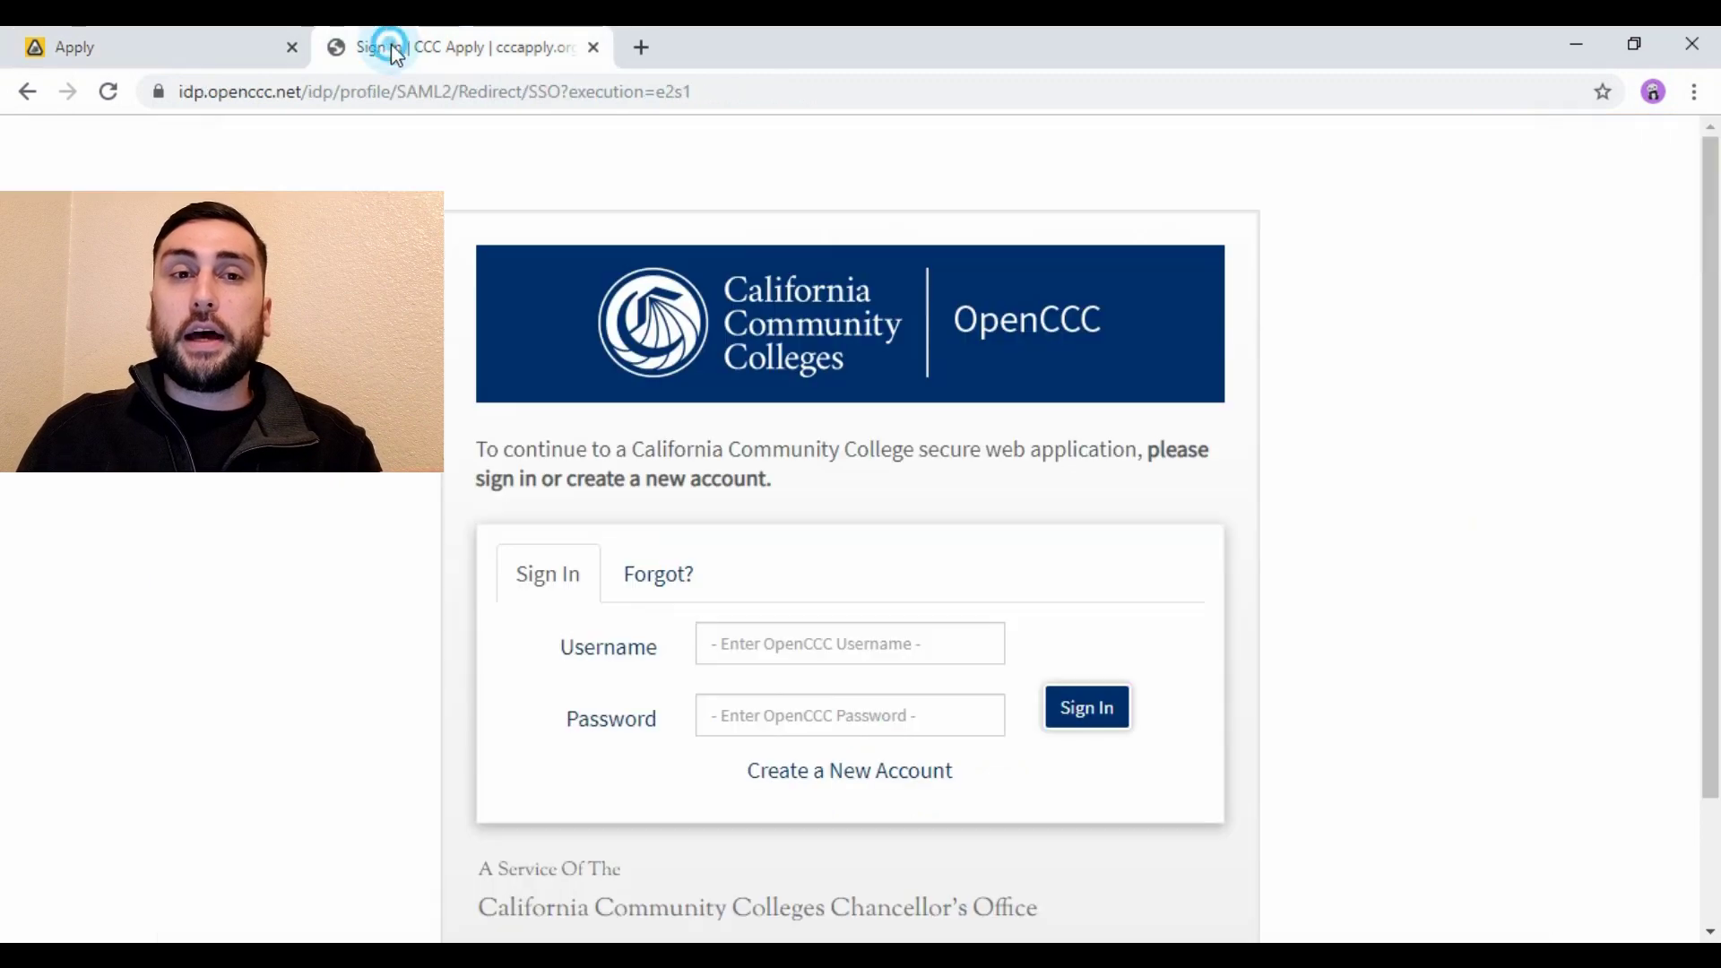
{"action": "left_click", "coordinate": [202, 42]}
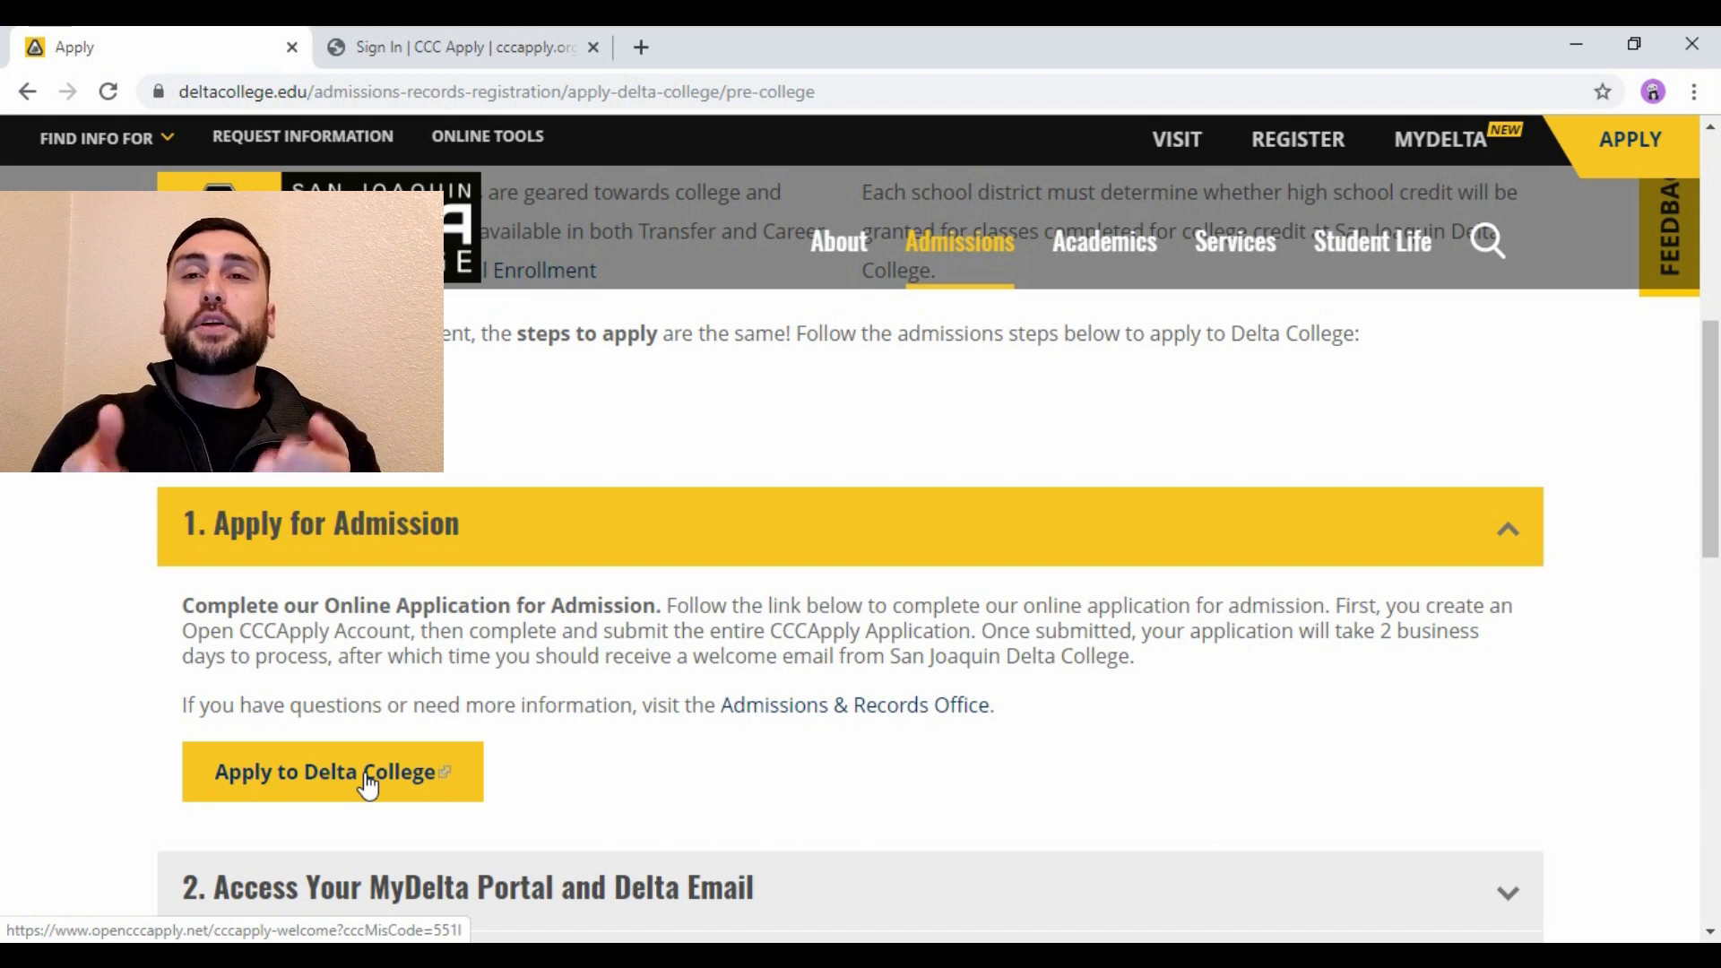
Sign in to OpenCCC with the account username and password
{"action": "left_click", "coordinate": [515, 50]}
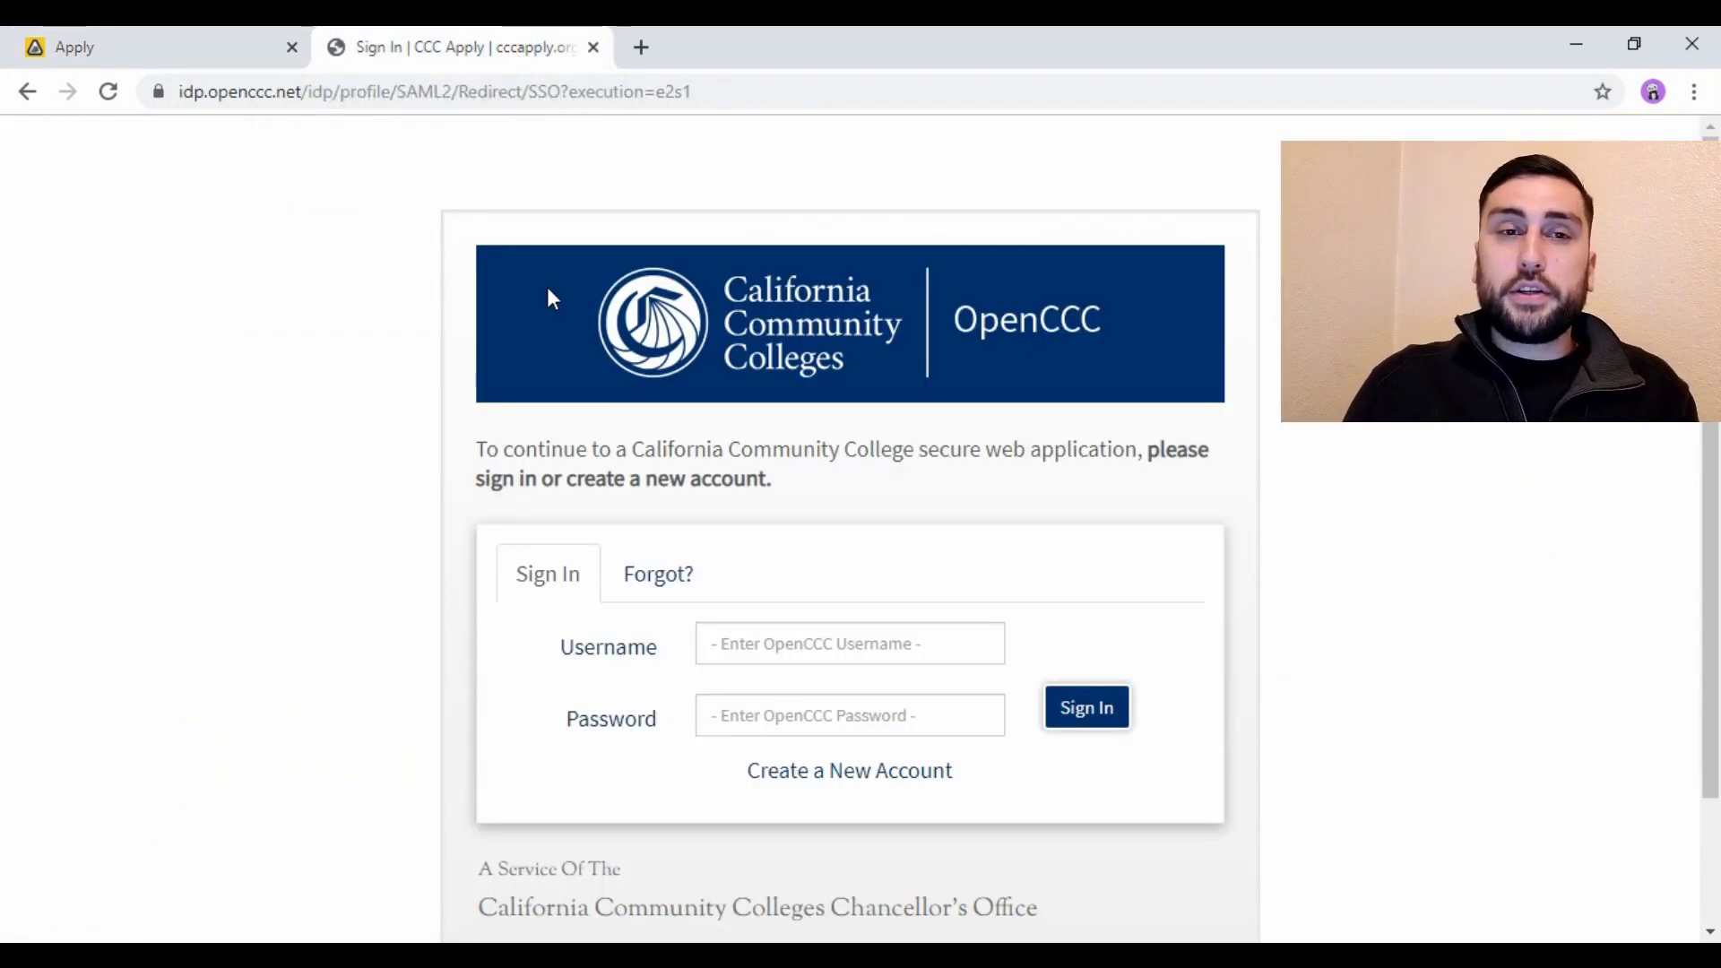
{"action": "left_click", "coordinate": [857, 649]}
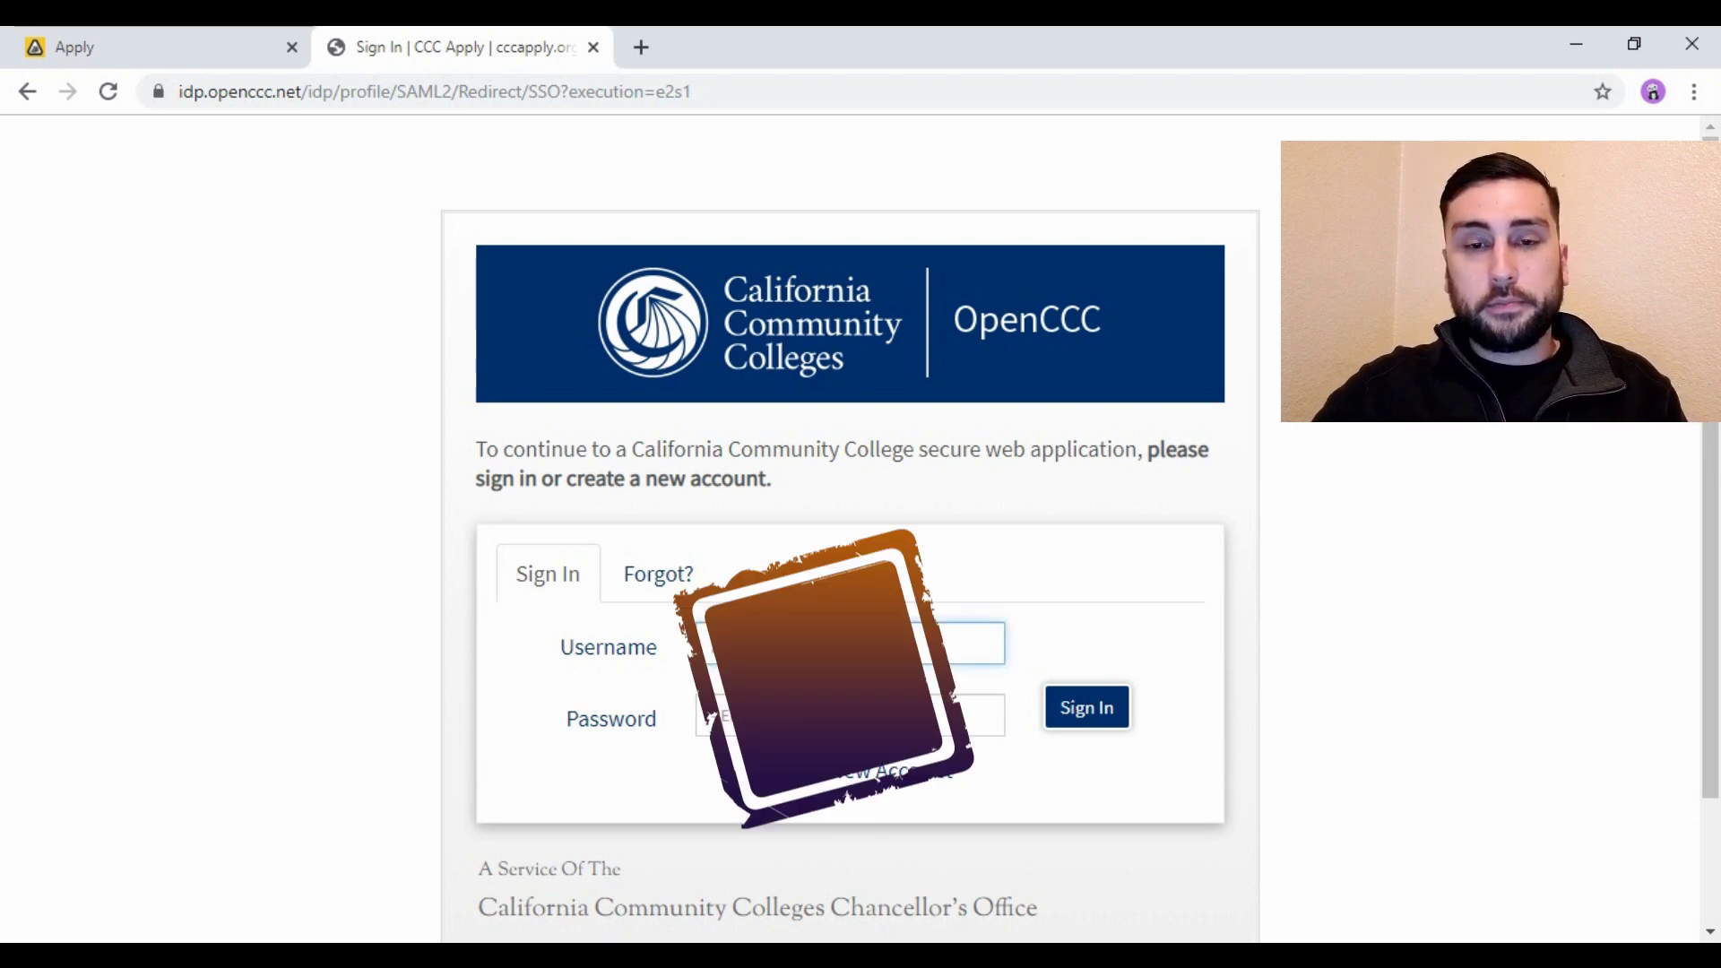
{"action": "key", "text": "Tab"}
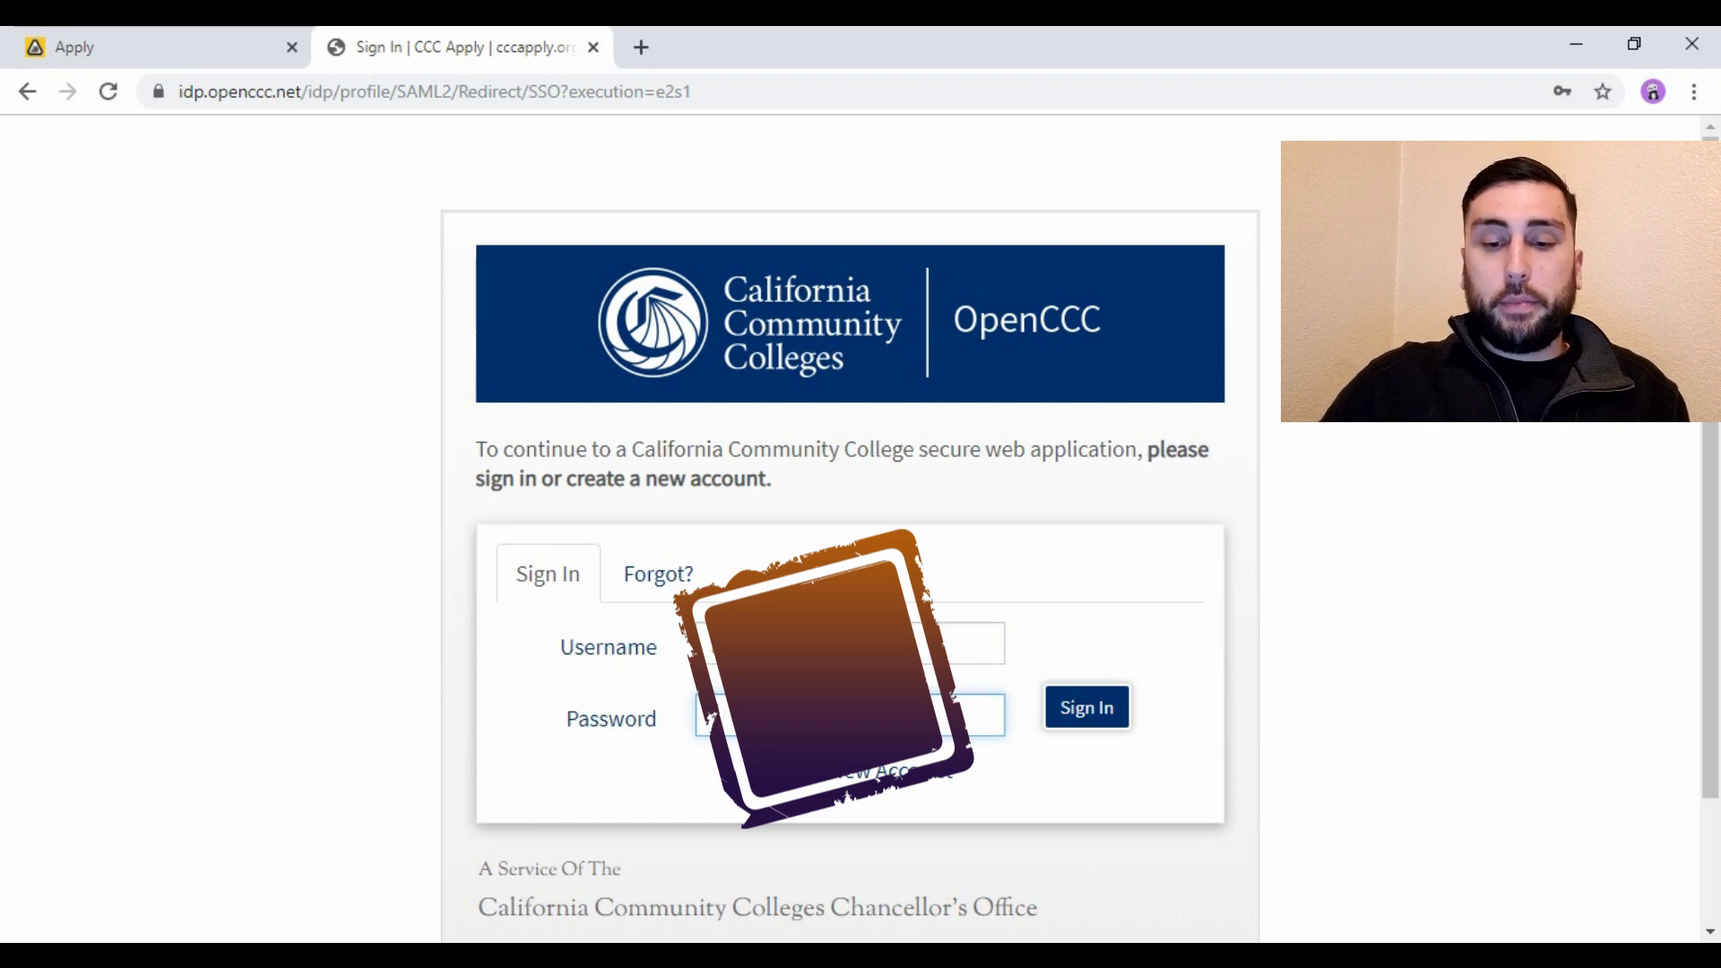
{"action": "type", "text": "•••"}
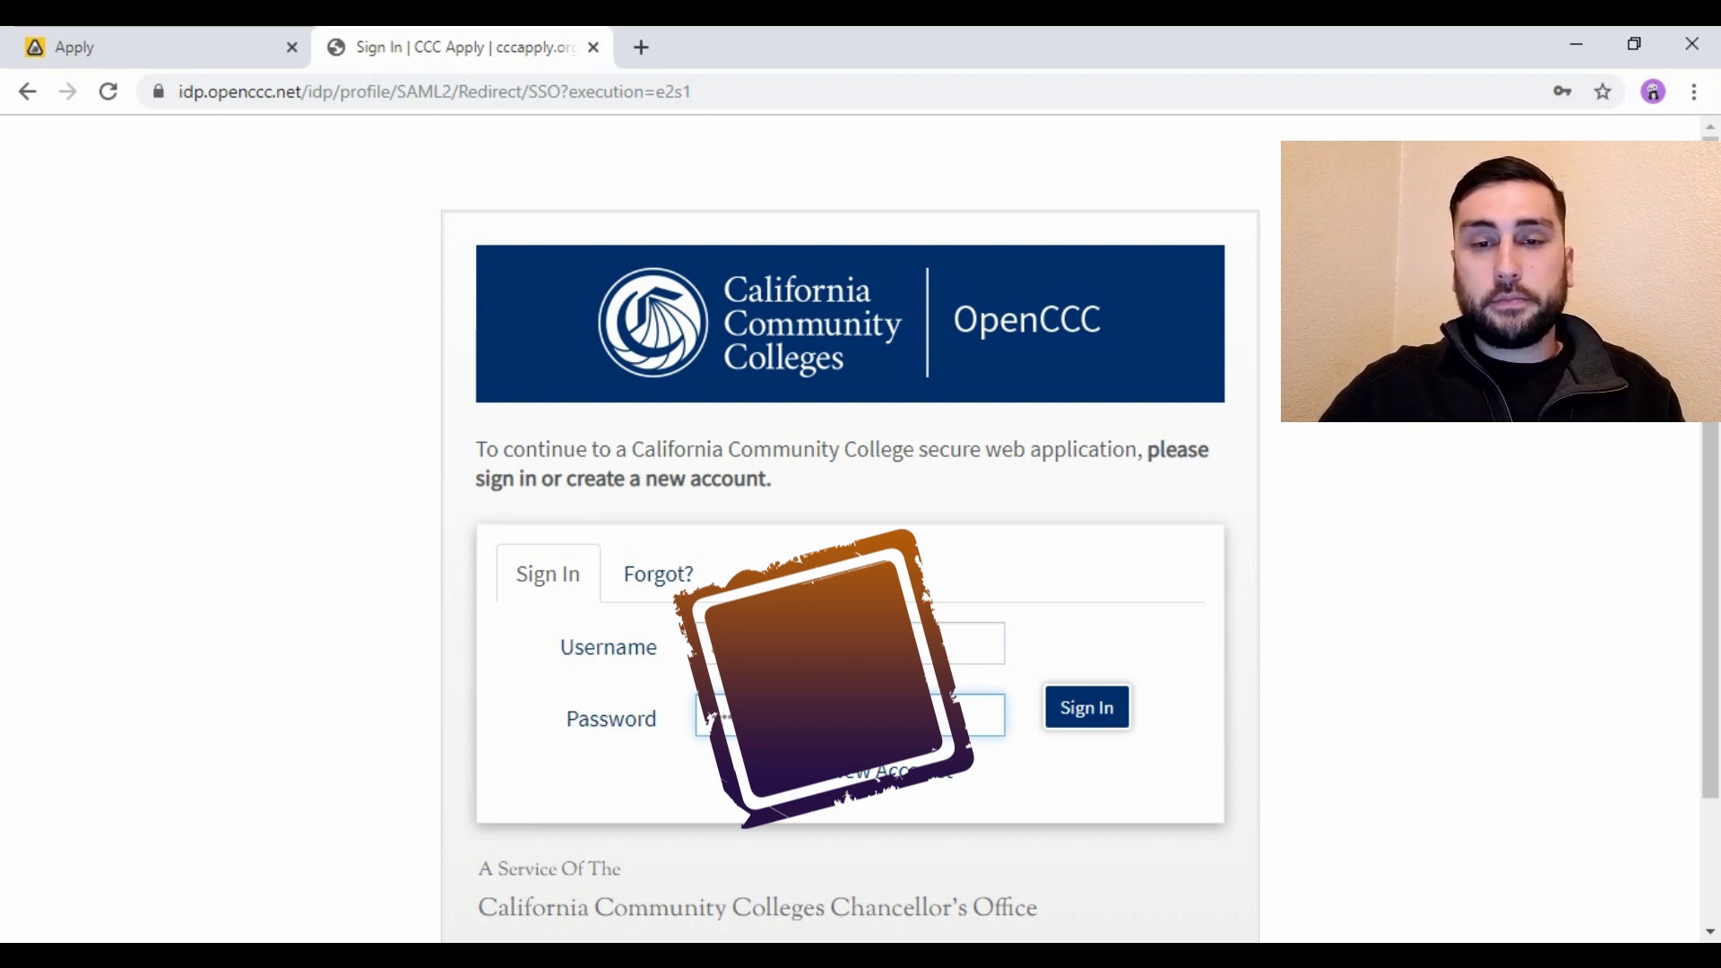
{"action": "left_click", "coordinate": [1095, 710]}
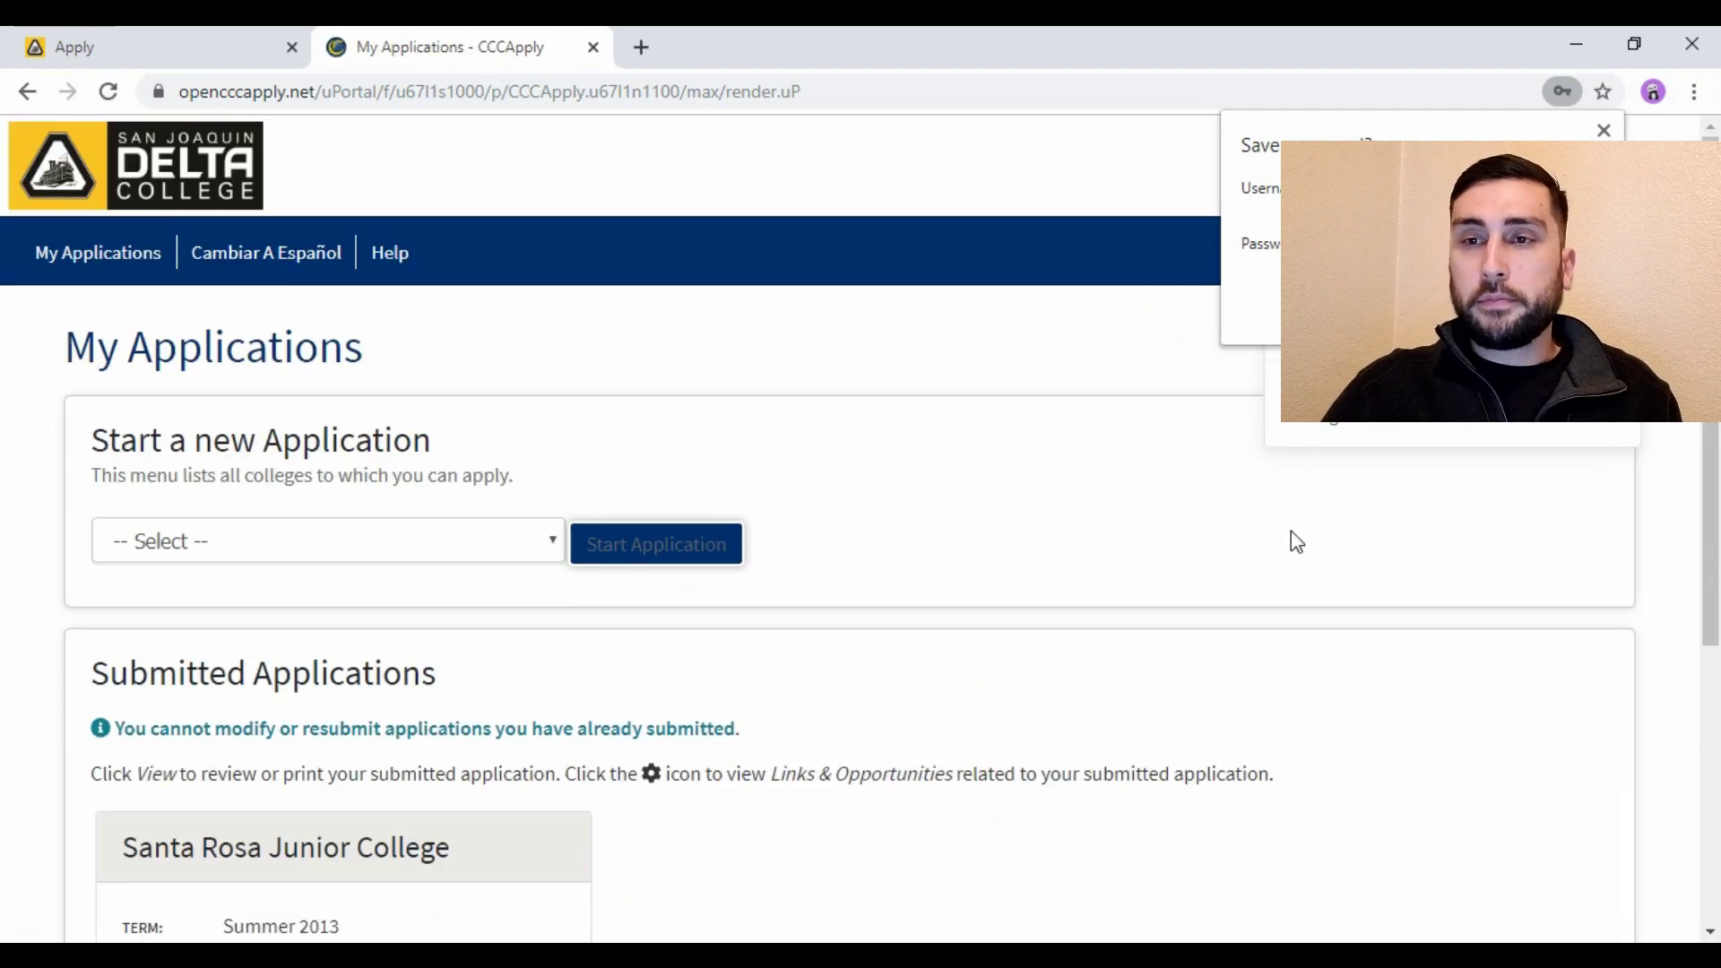
Dismiss the save-password prompt and choose San Joaquin Delta College for a new application
{"action": "left_click", "coordinate": [1580, 309]}
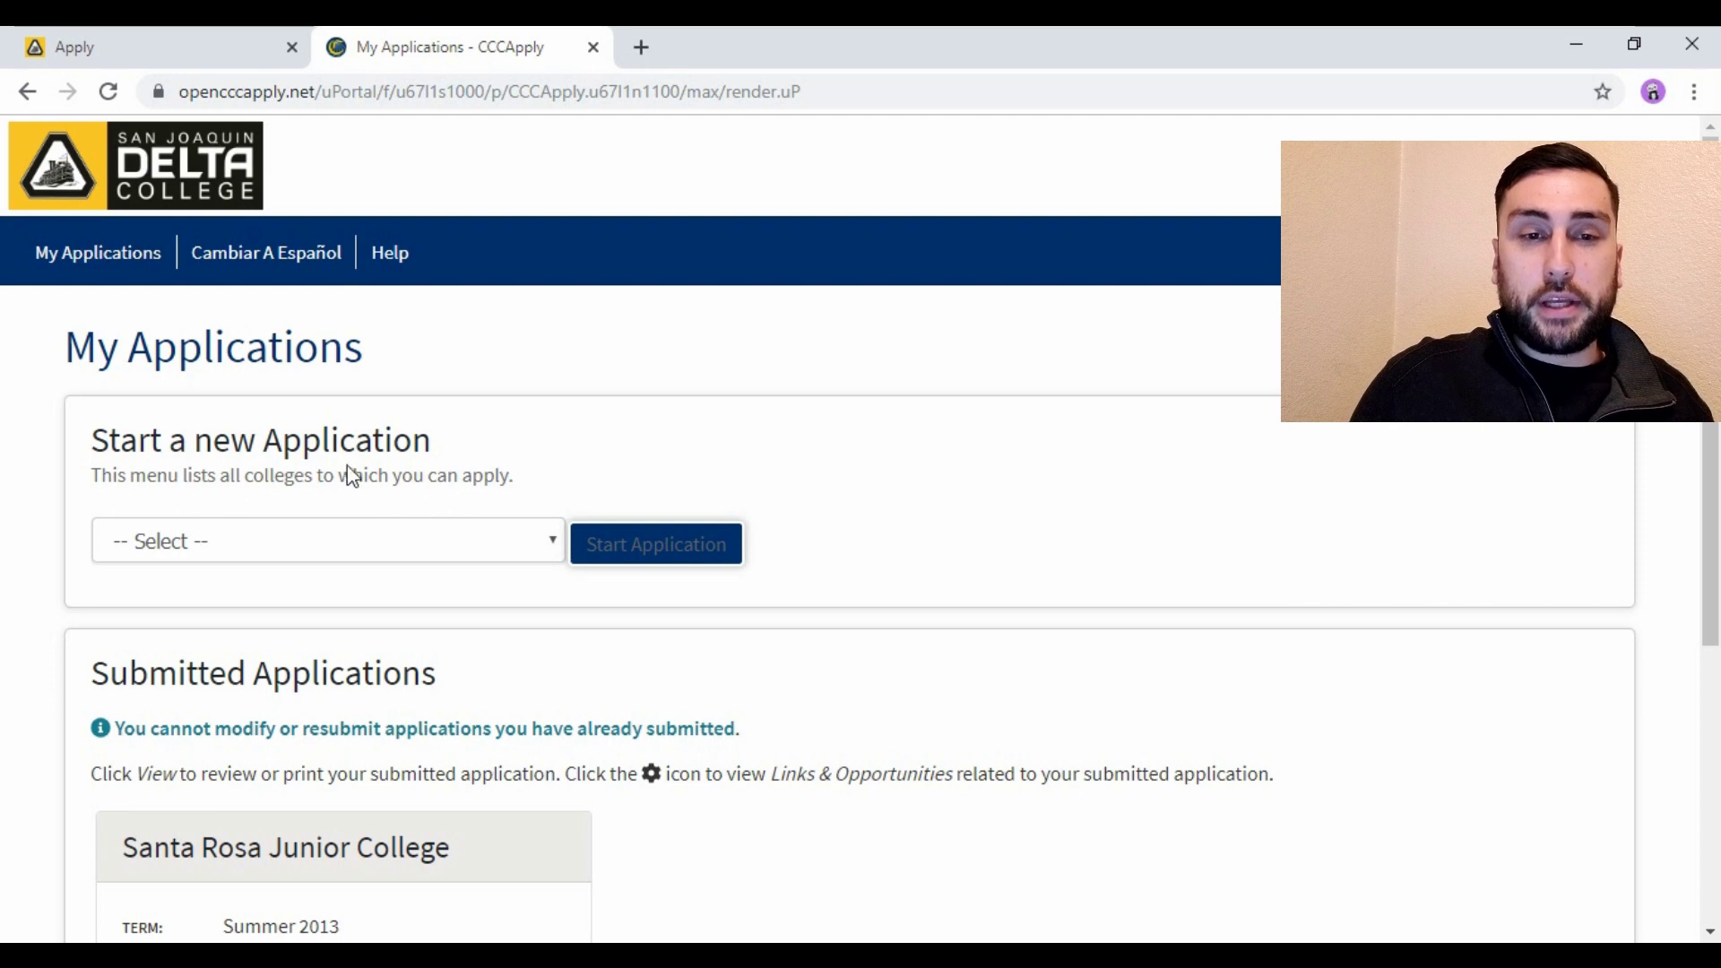
{"action": "left_click", "coordinate": [553, 543]}
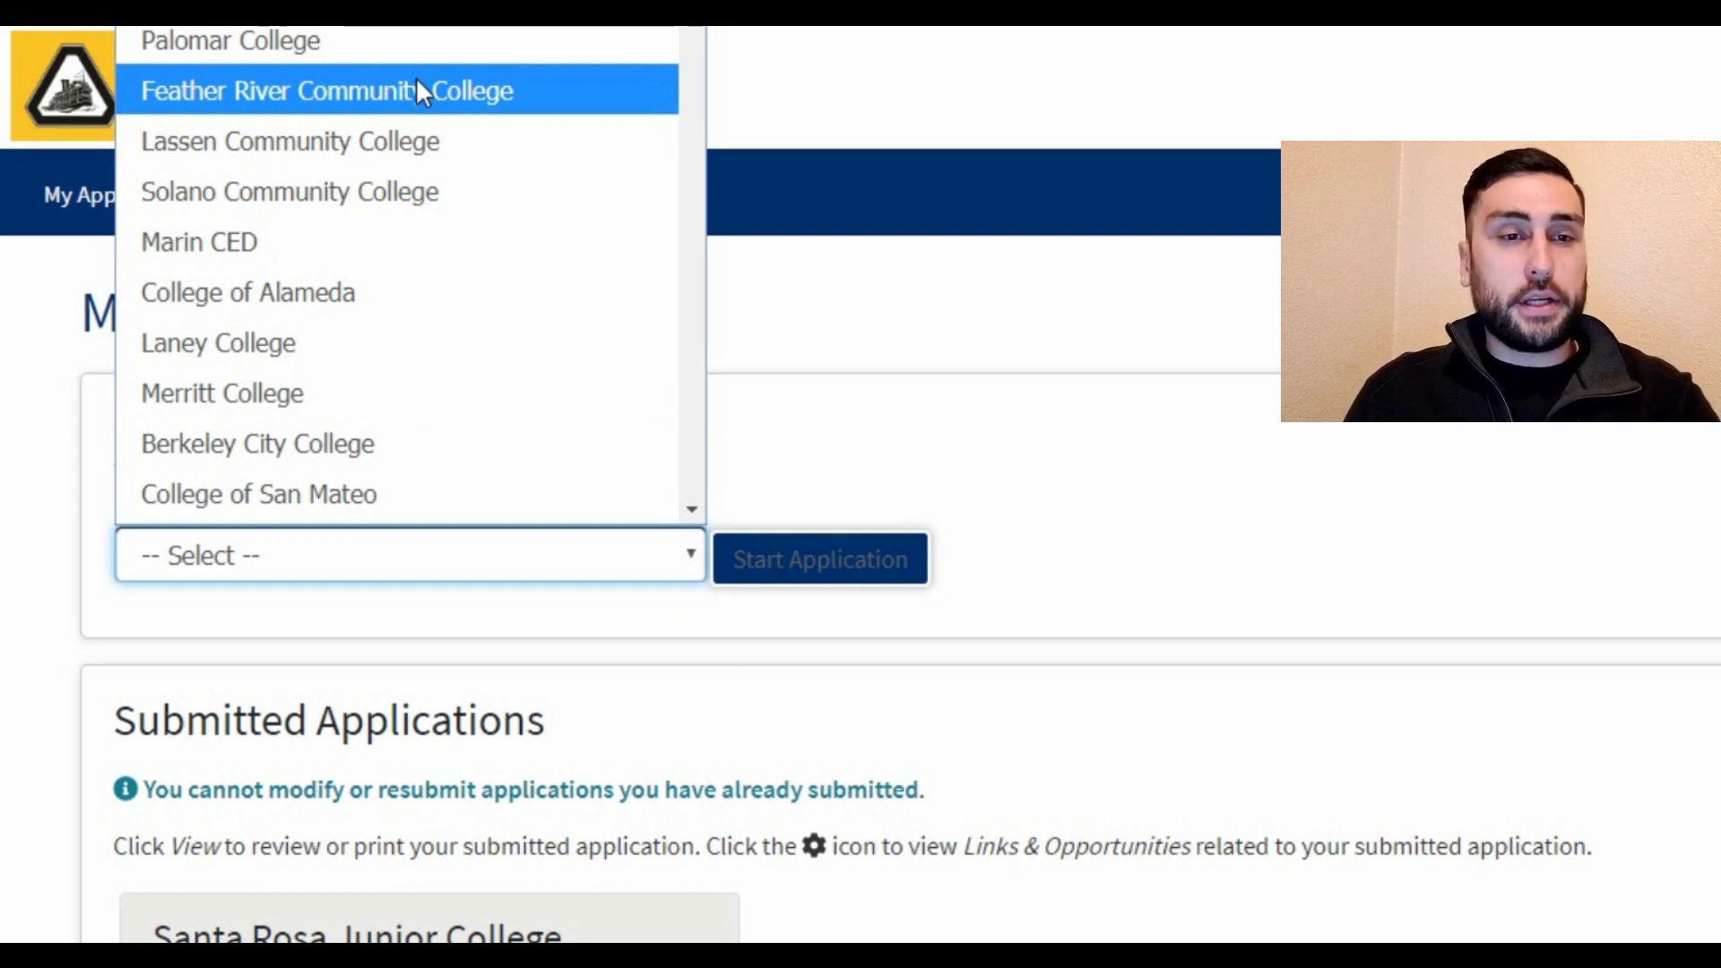
{"action": "scroll", "coordinate": [416, 295], "scroll_direction": "down", "scroll_amount": 5}
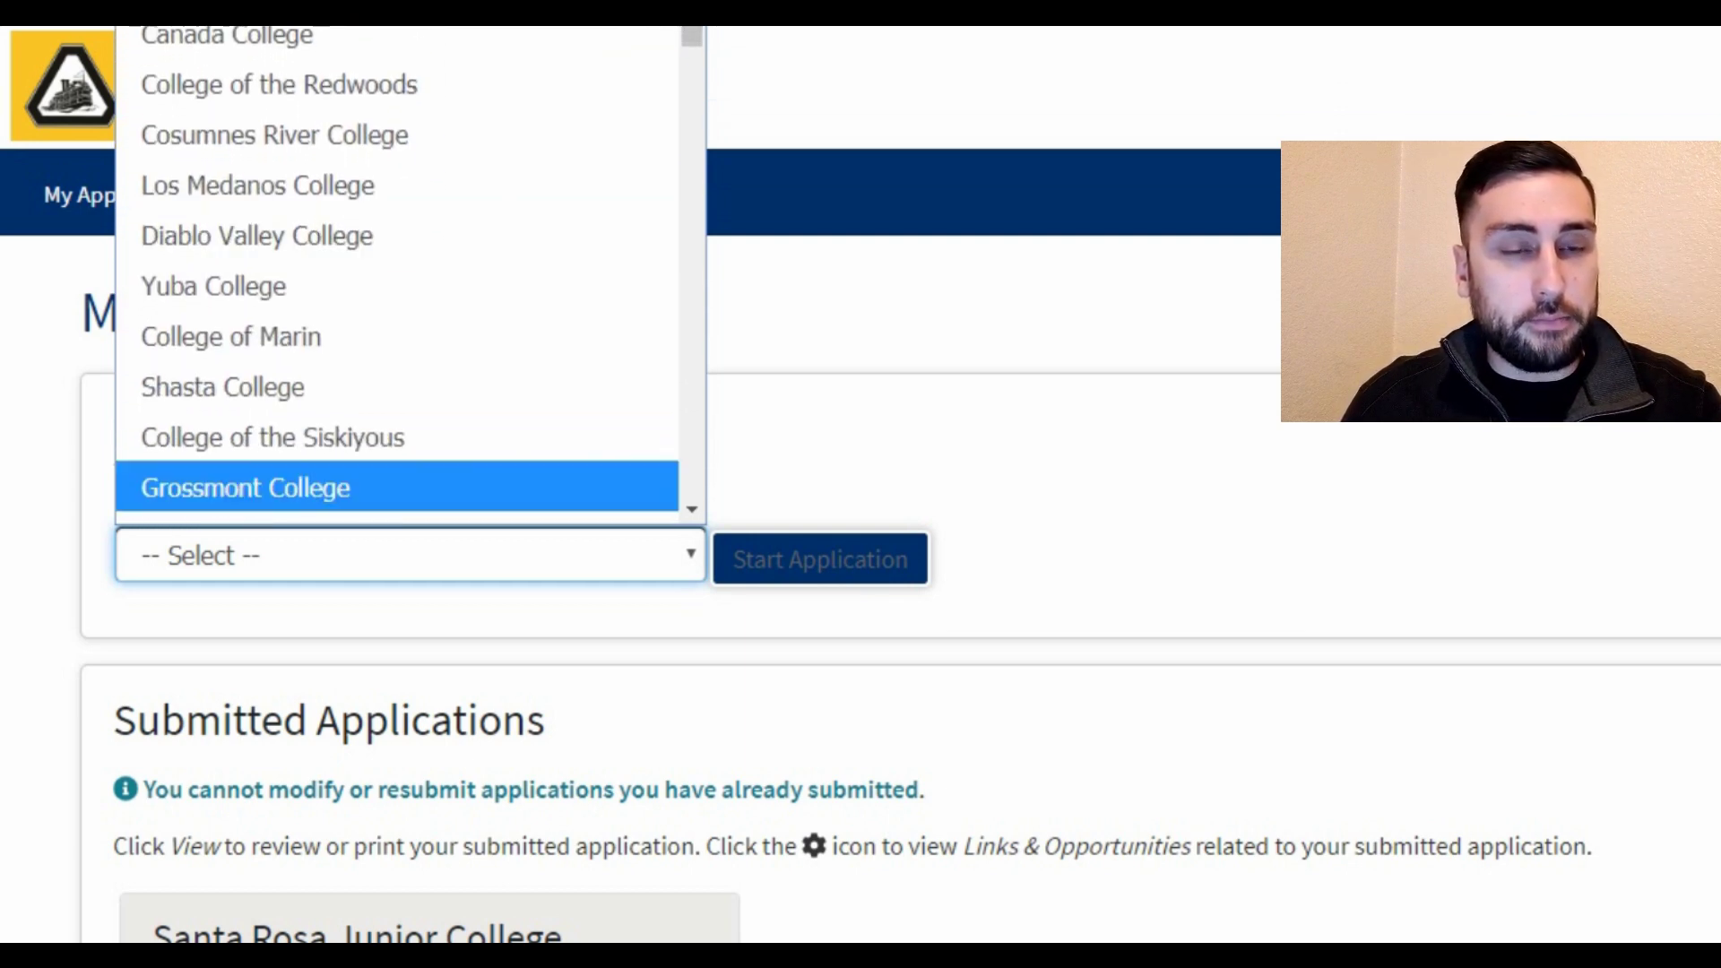
{"action": "scroll", "coordinate": [409, 275], "scroll_direction": "down", "scroll_amount": 4}
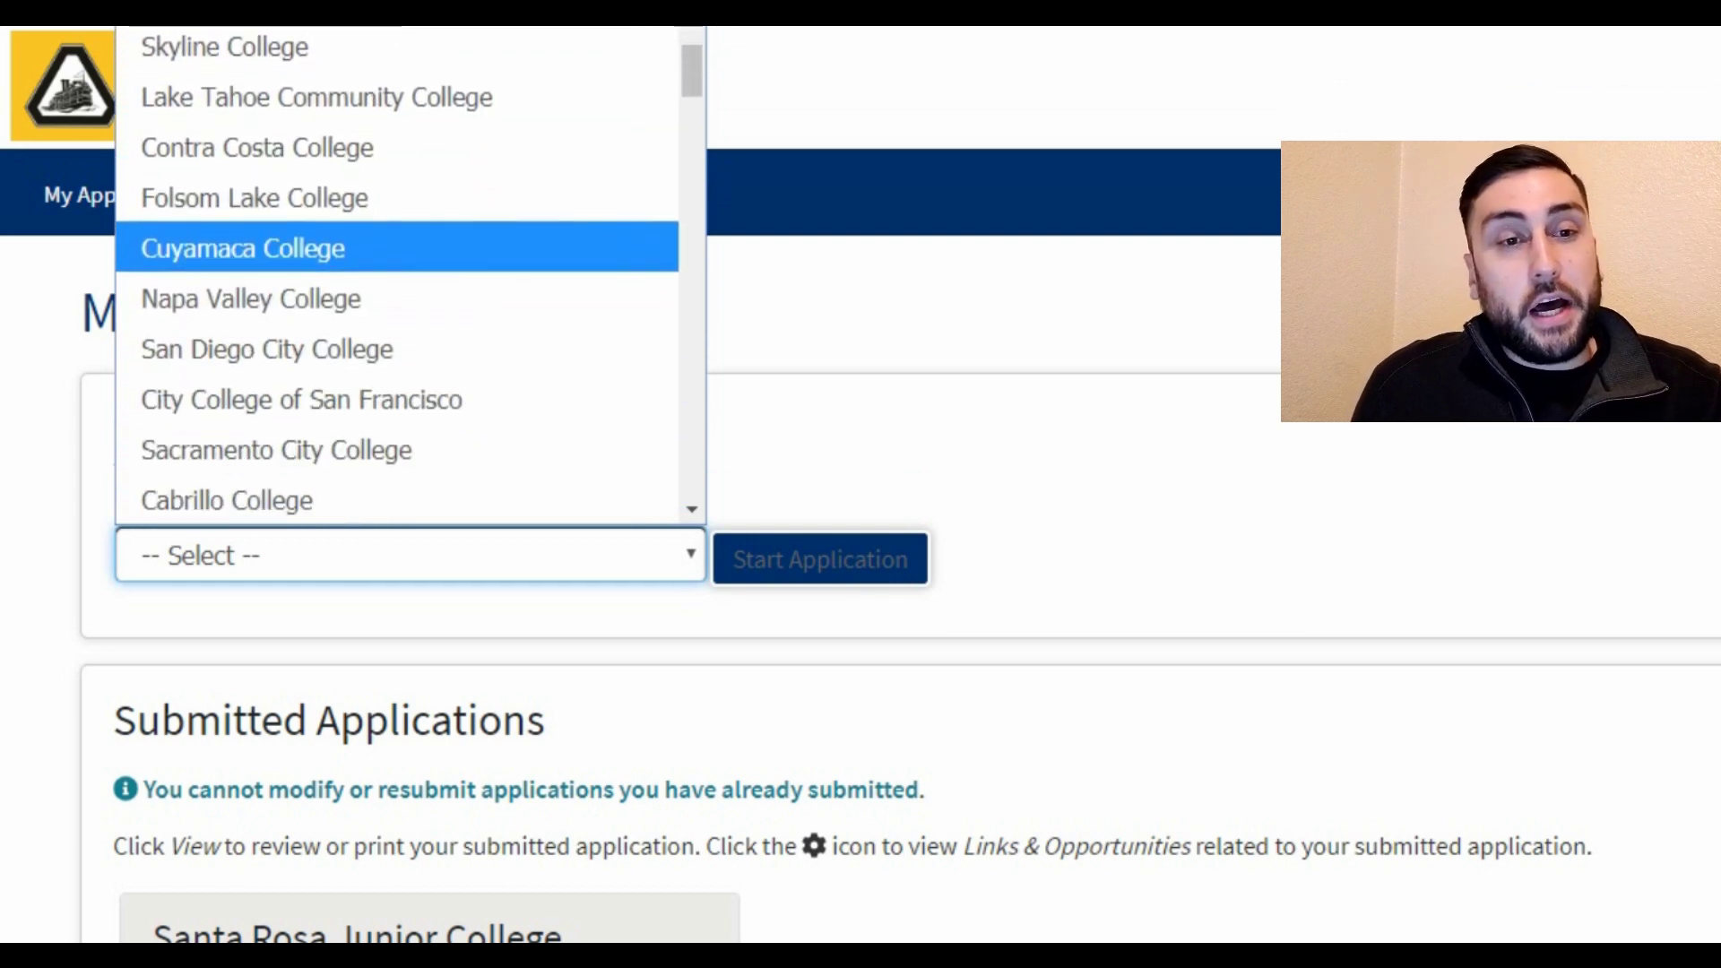
{"action": "scroll", "coordinate": [397, 386], "scroll_direction": "down", "scroll_amount": 3}
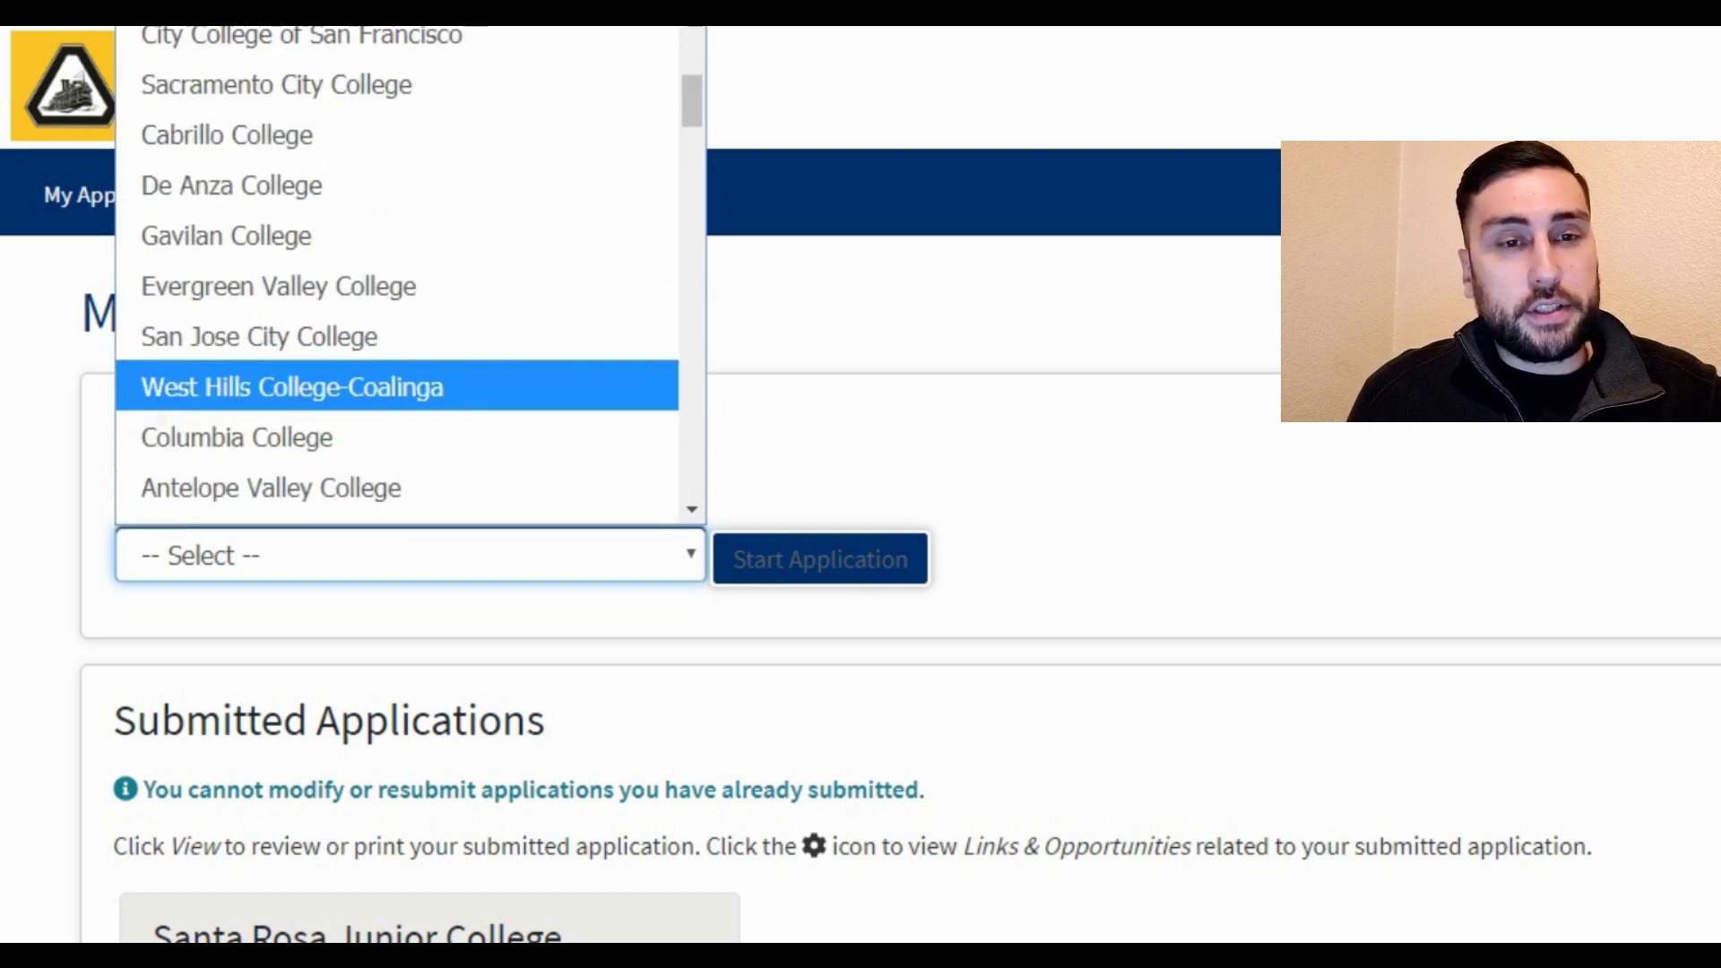
{"action": "scroll", "coordinate": [409, 268], "scroll_direction": "down", "scroll_amount": 4}
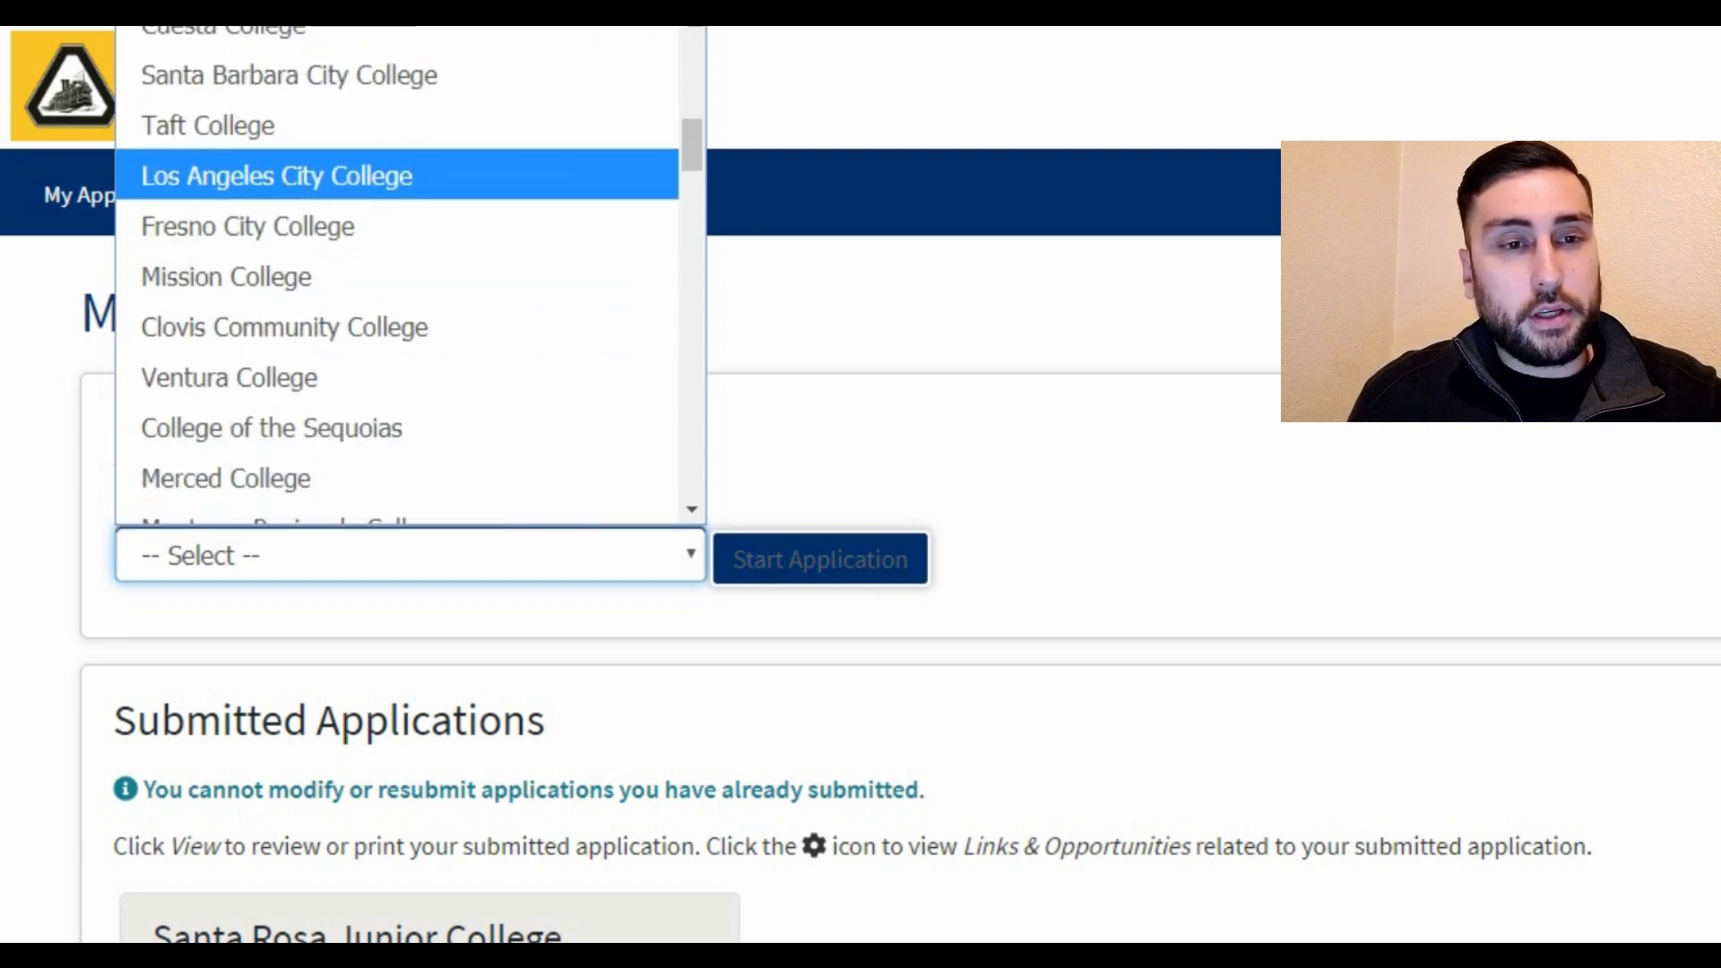
{"action": "scroll", "coordinate": [409, 269], "scroll_direction": "down", "scroll_amount": 4}
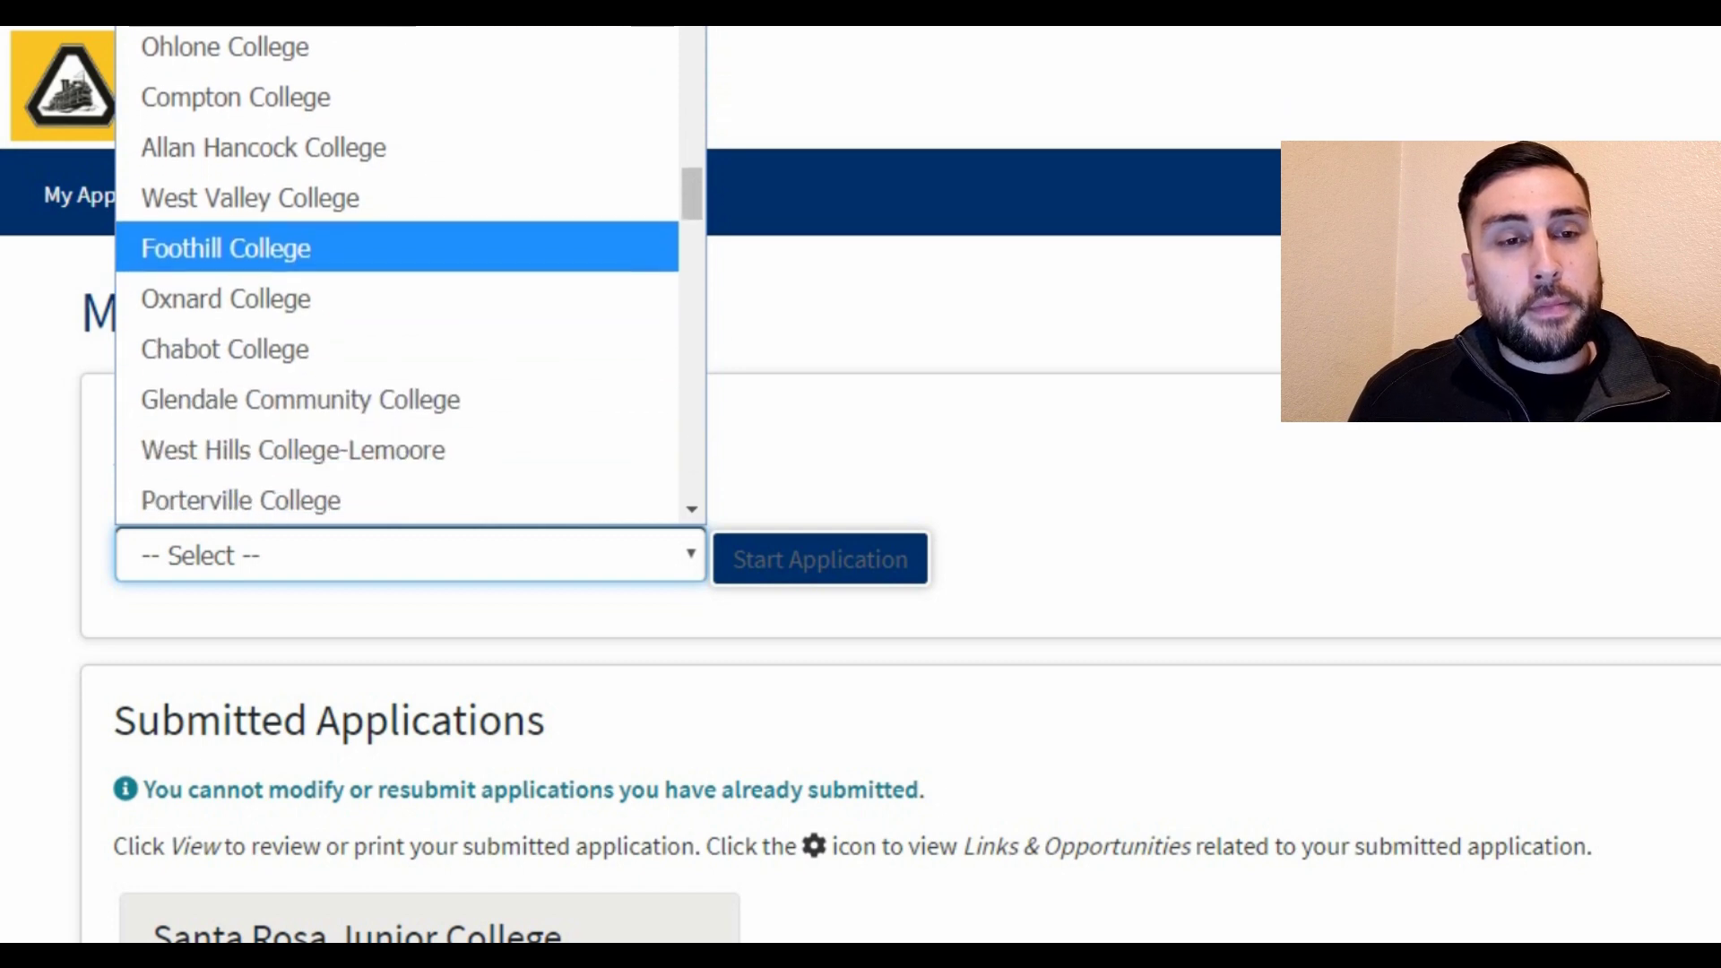
{"action": "scroll", "coordinate": [409, 399], "scroll_direction": "down", "scroll_amount": 1}
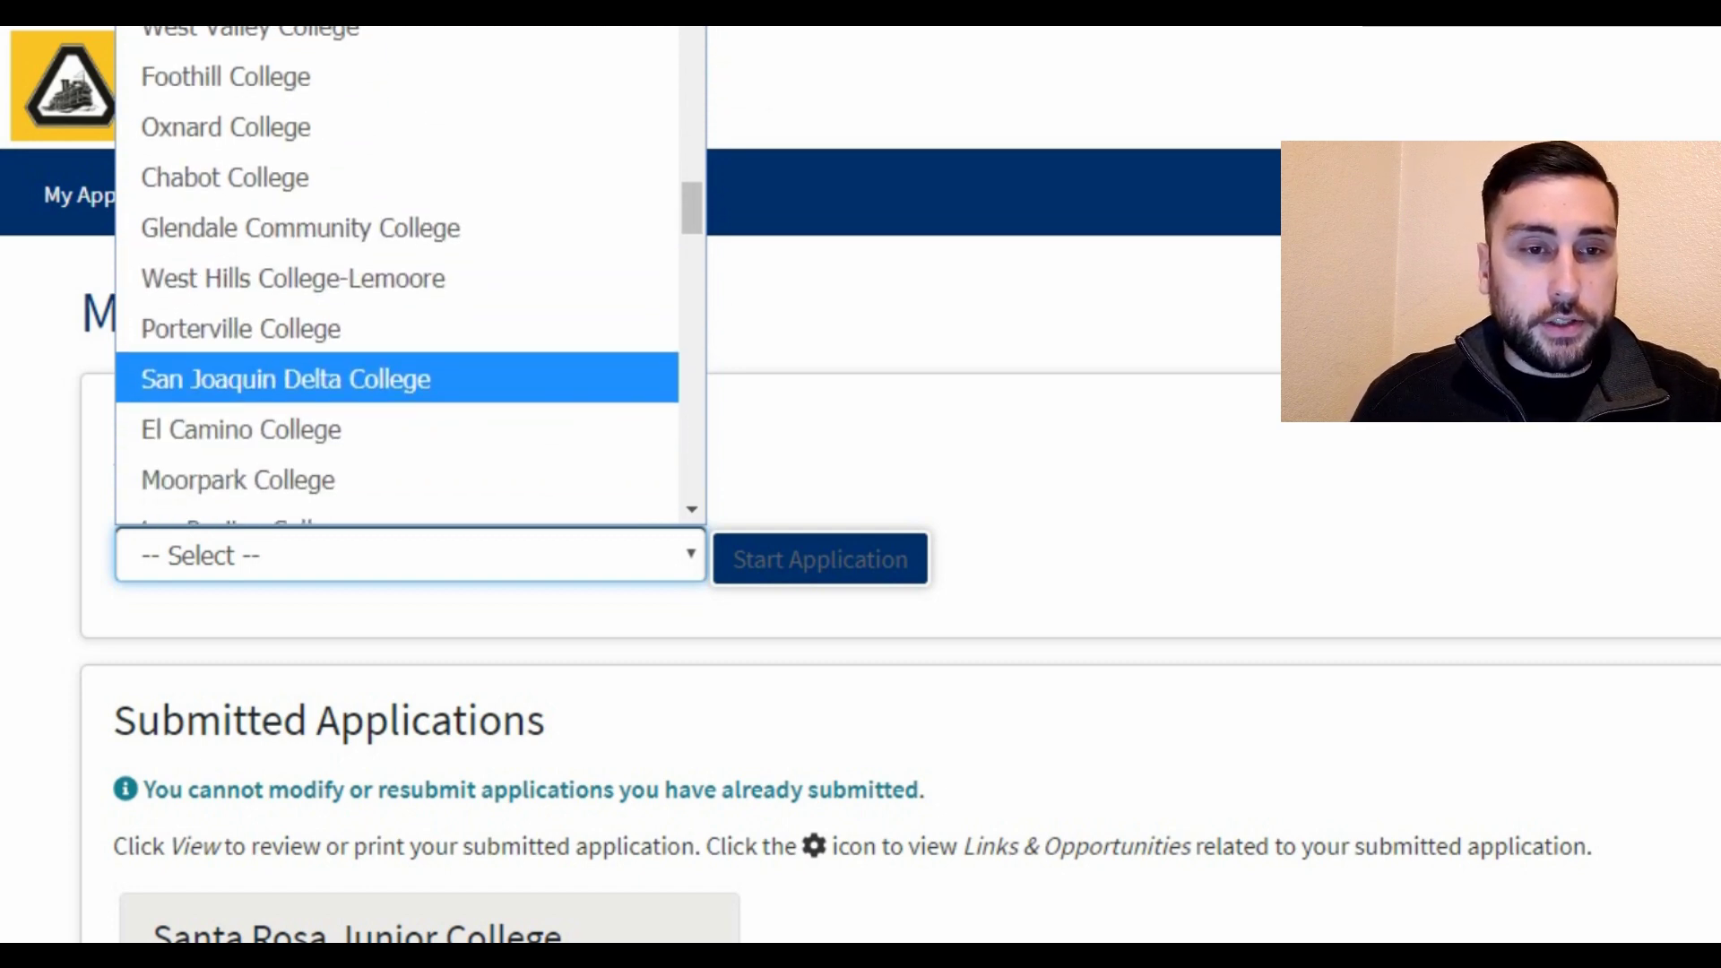
{"action": "left_click", "coordinate": [197, 380]}
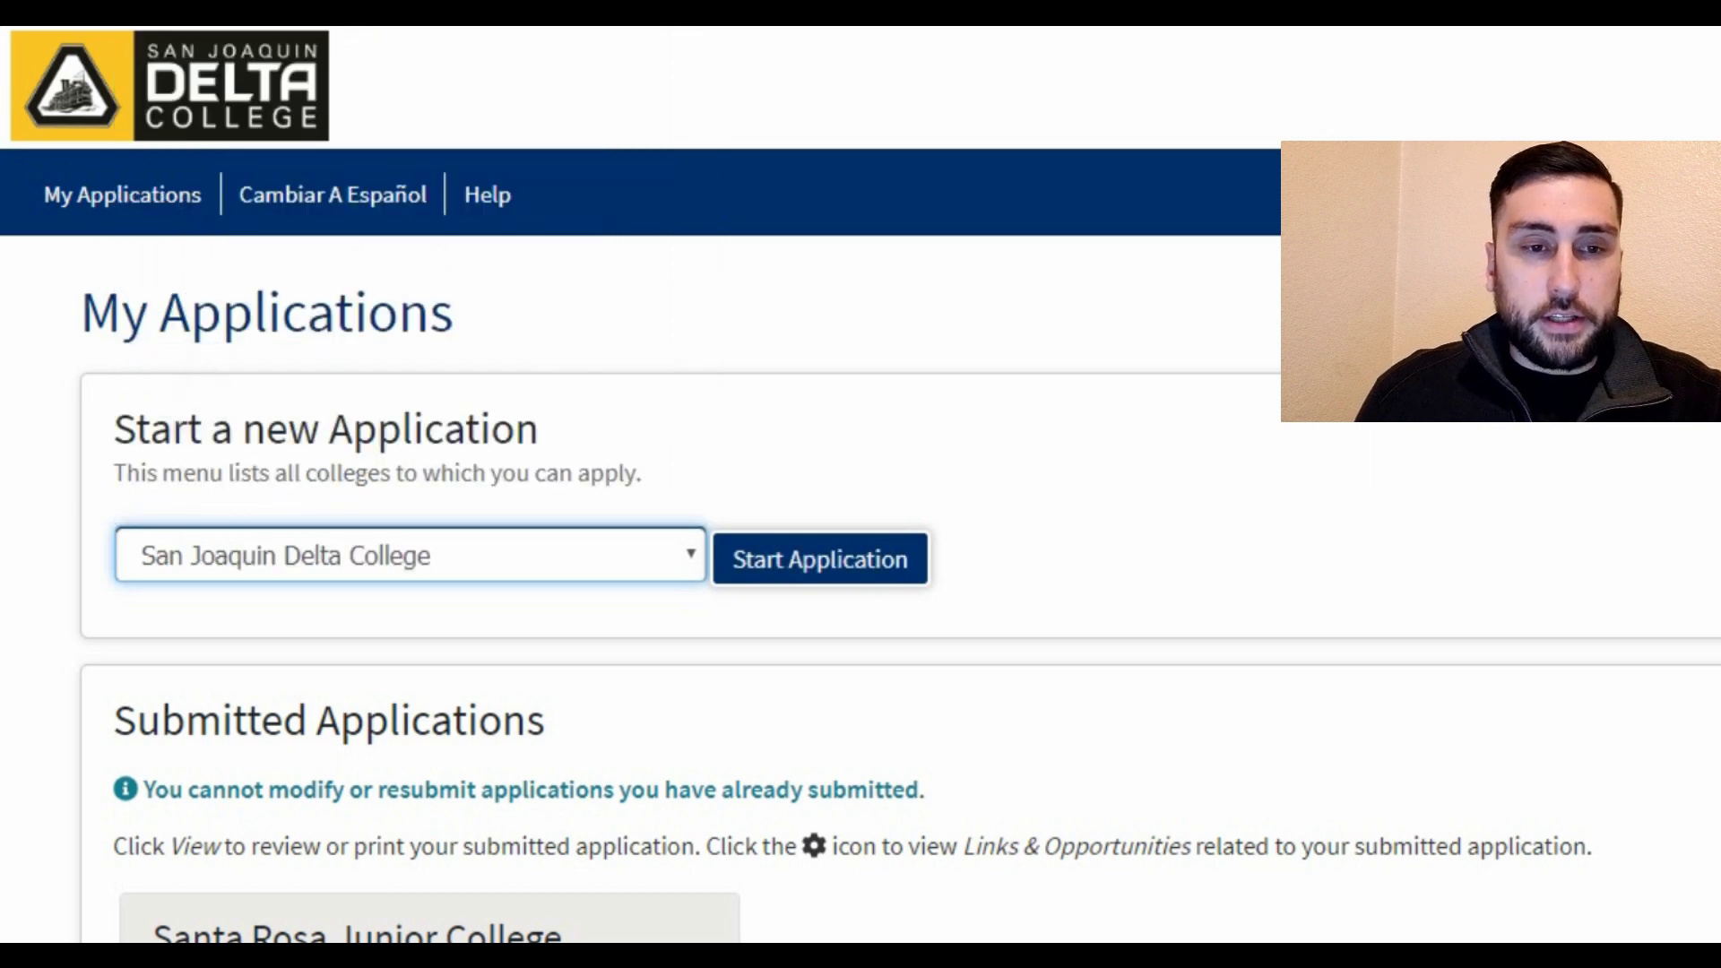
{"action": "scroll", "coordinate": [1072, 588], "scroll_direction": "down", "scroll_amount": 2}
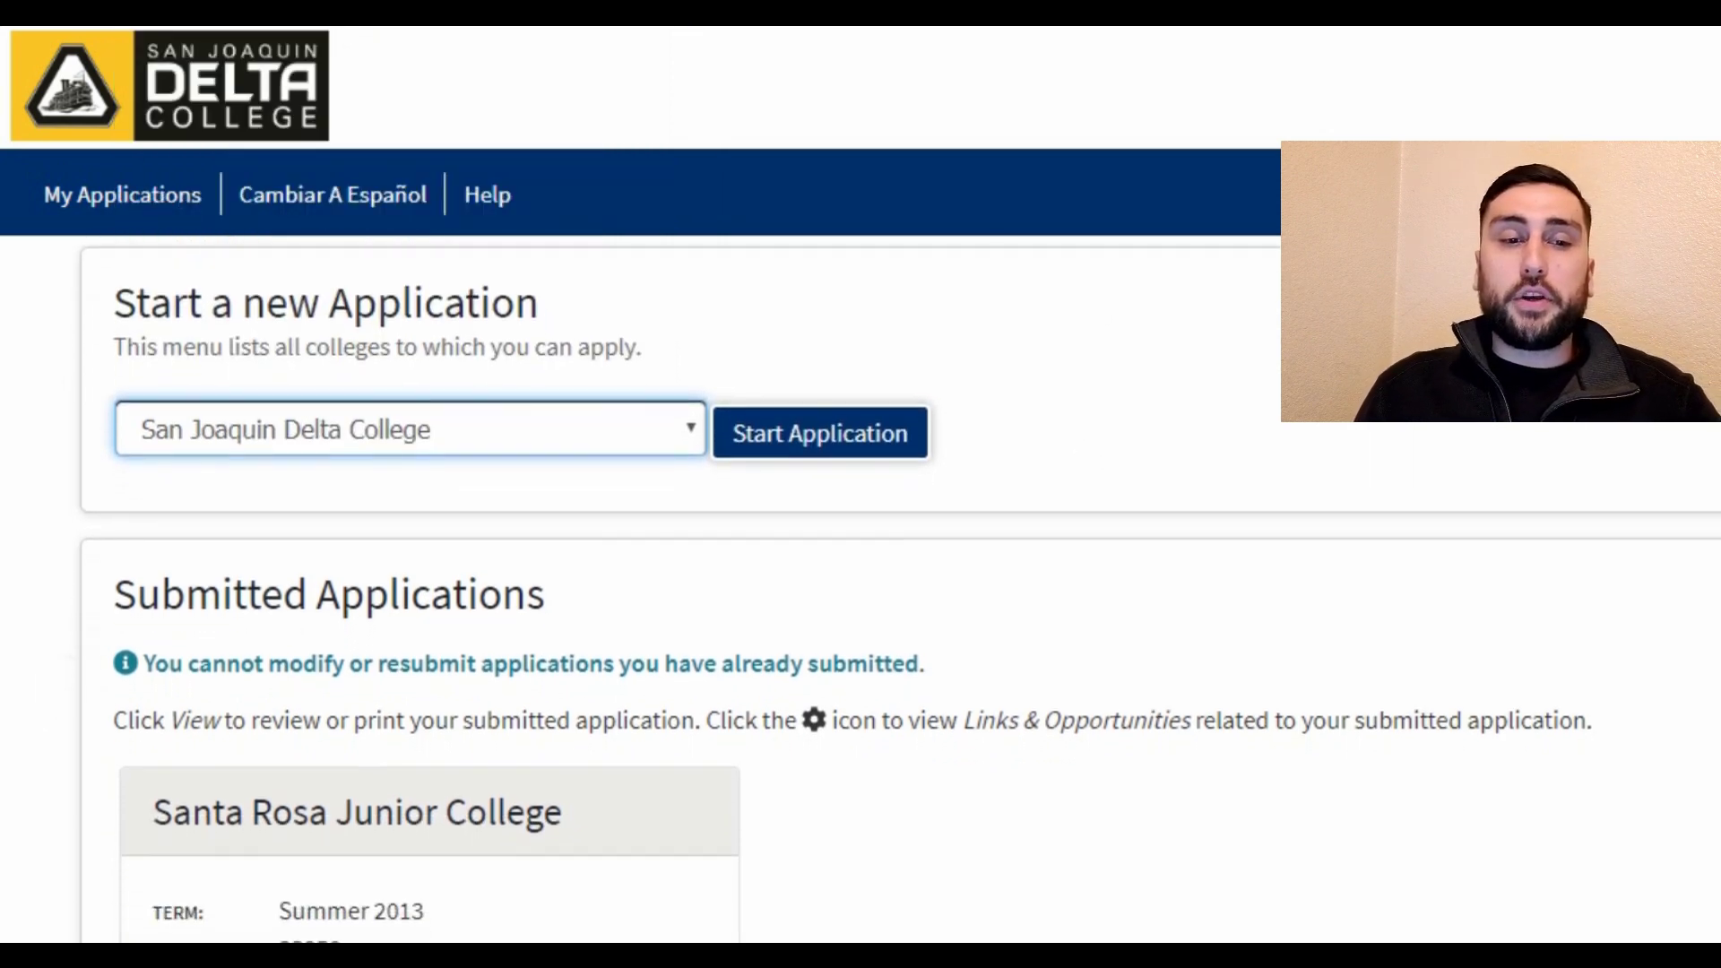
{"action": "scroll", "coordinate": [69, 691], "scroll_direction": "up", "scroll_amount": 2}
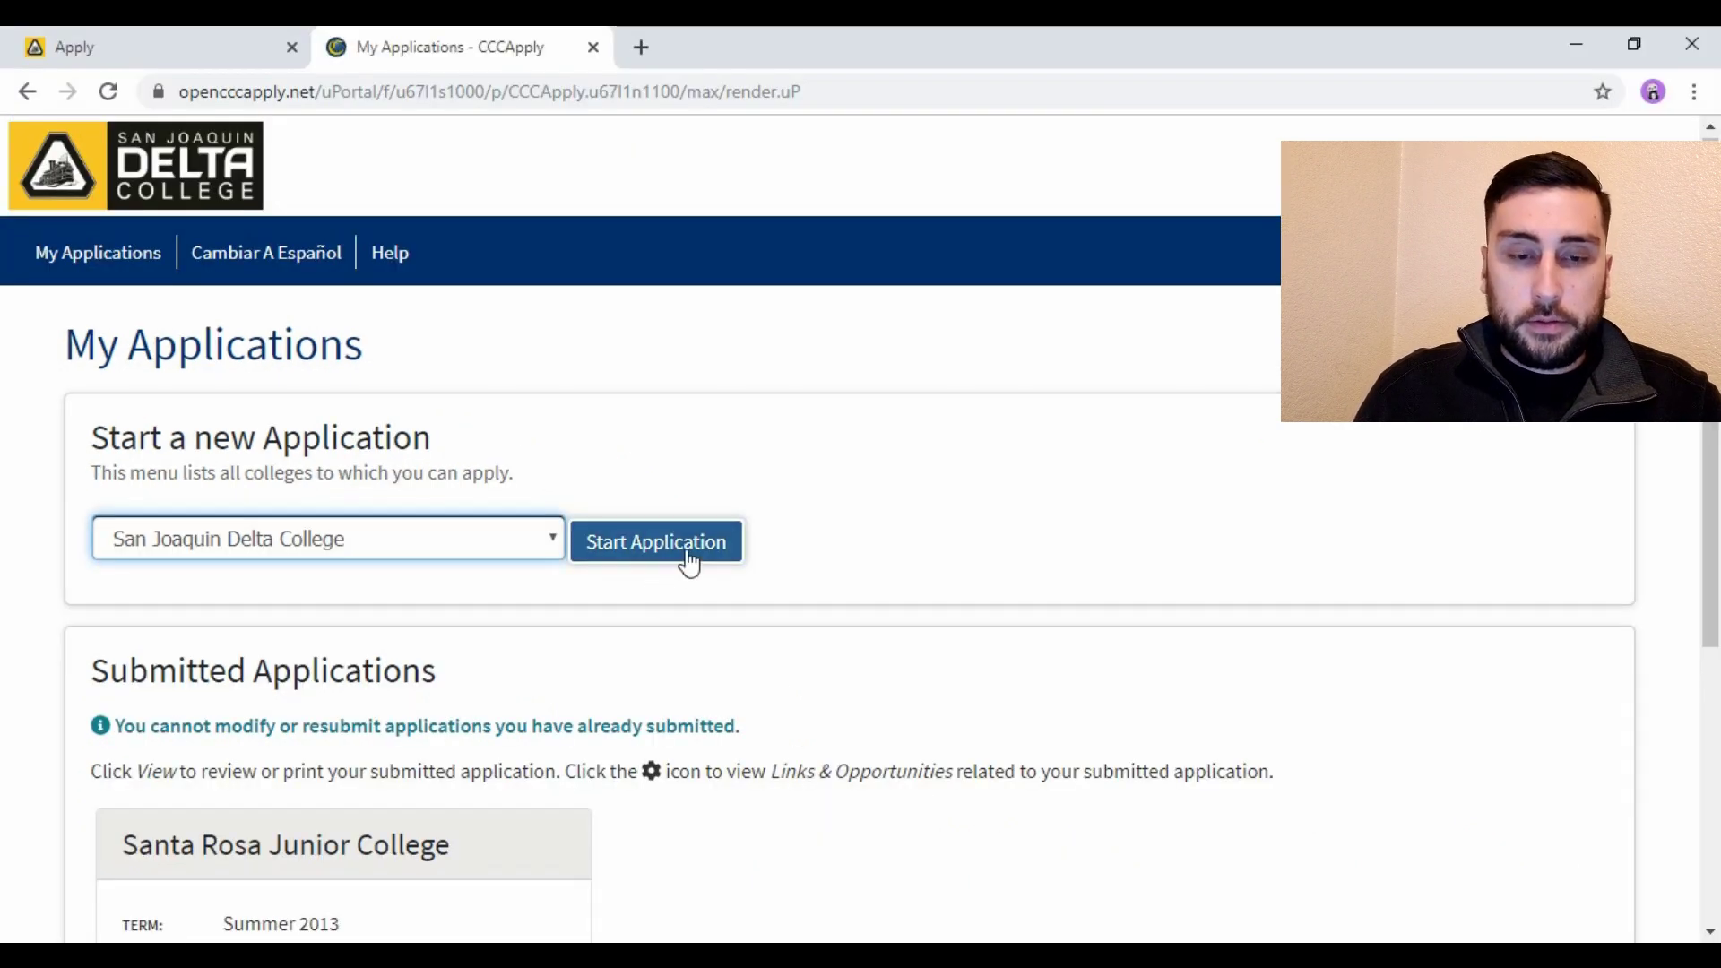
Start the application, setting term to Spring 2020 and educational goal to Undecided on goal
{"action": "left_click", "coordinate": [858, 571]}
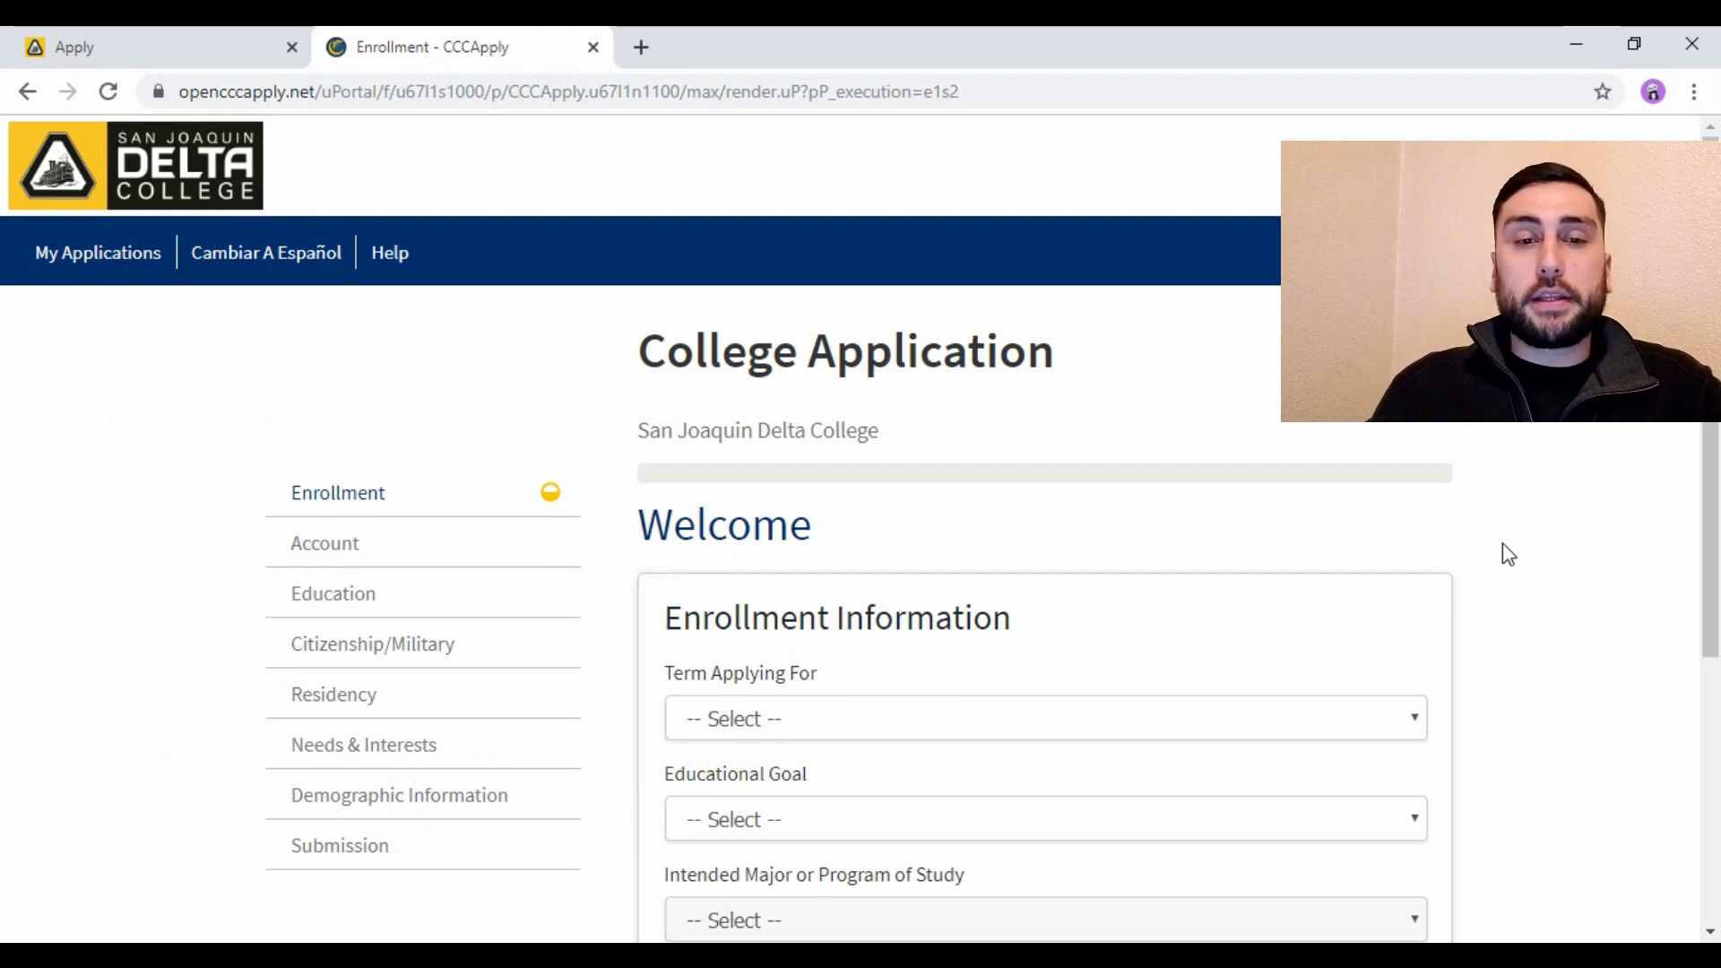
{"action": "scroll", "coordinate": [1502, 544], "scroll_direction": "down", "scroll_amount": 1}
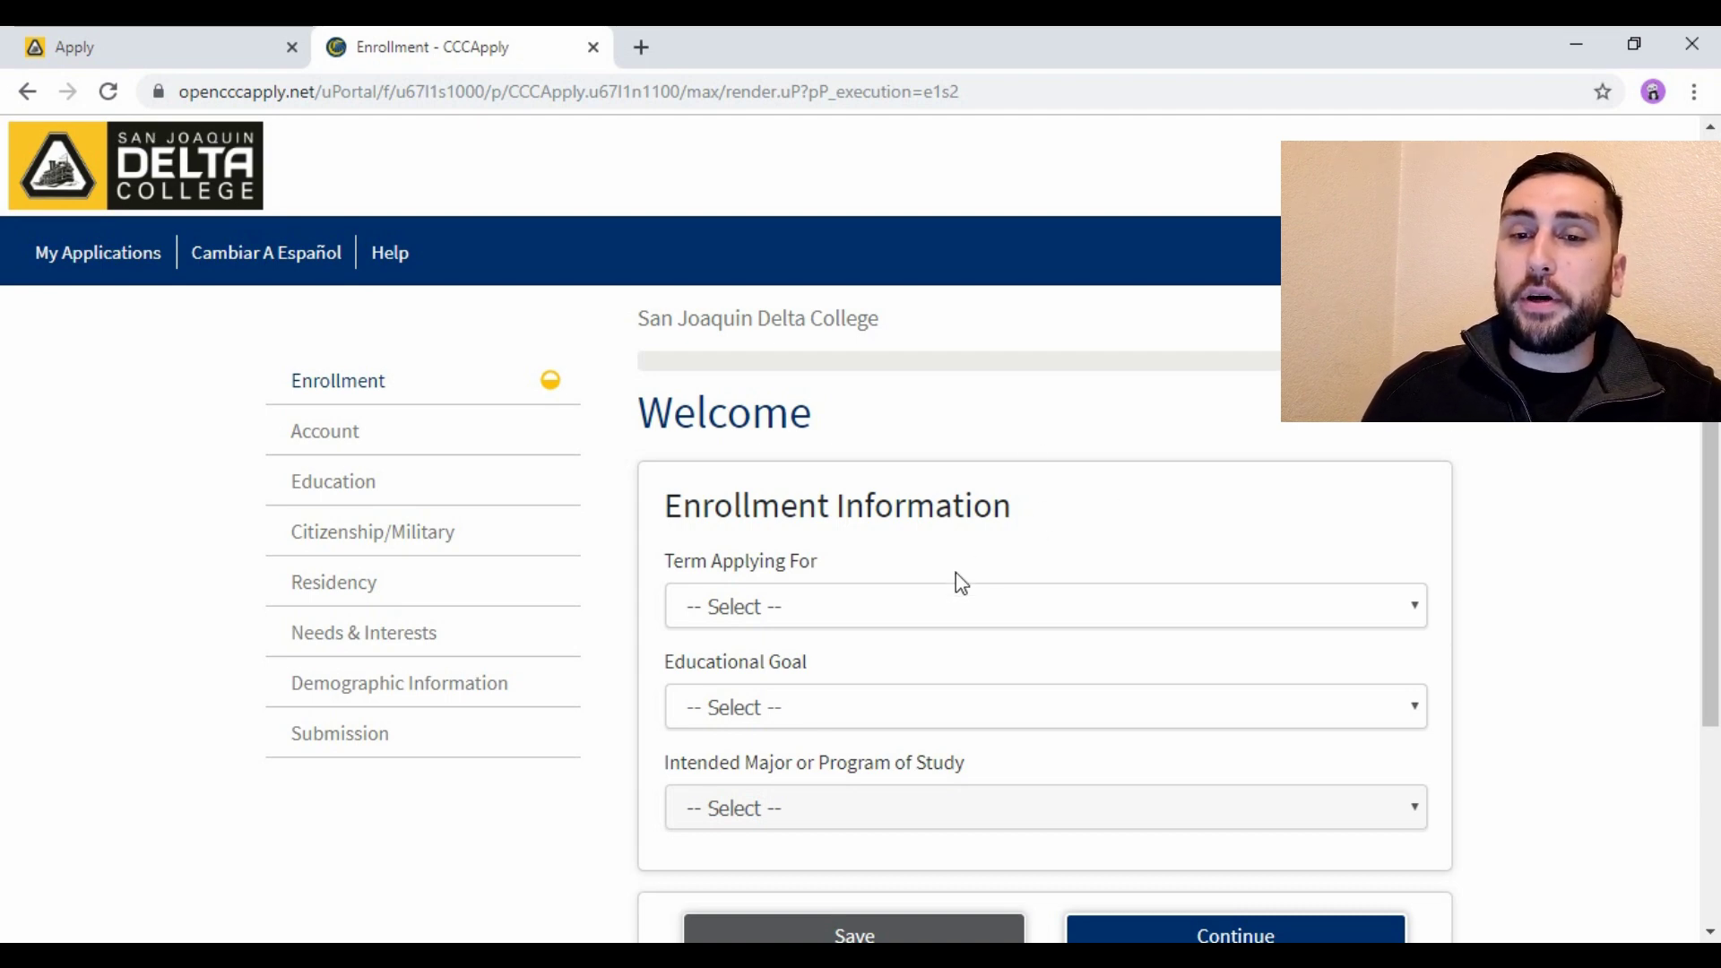
{"action": "left_click", "coordinate": [924, 595]}
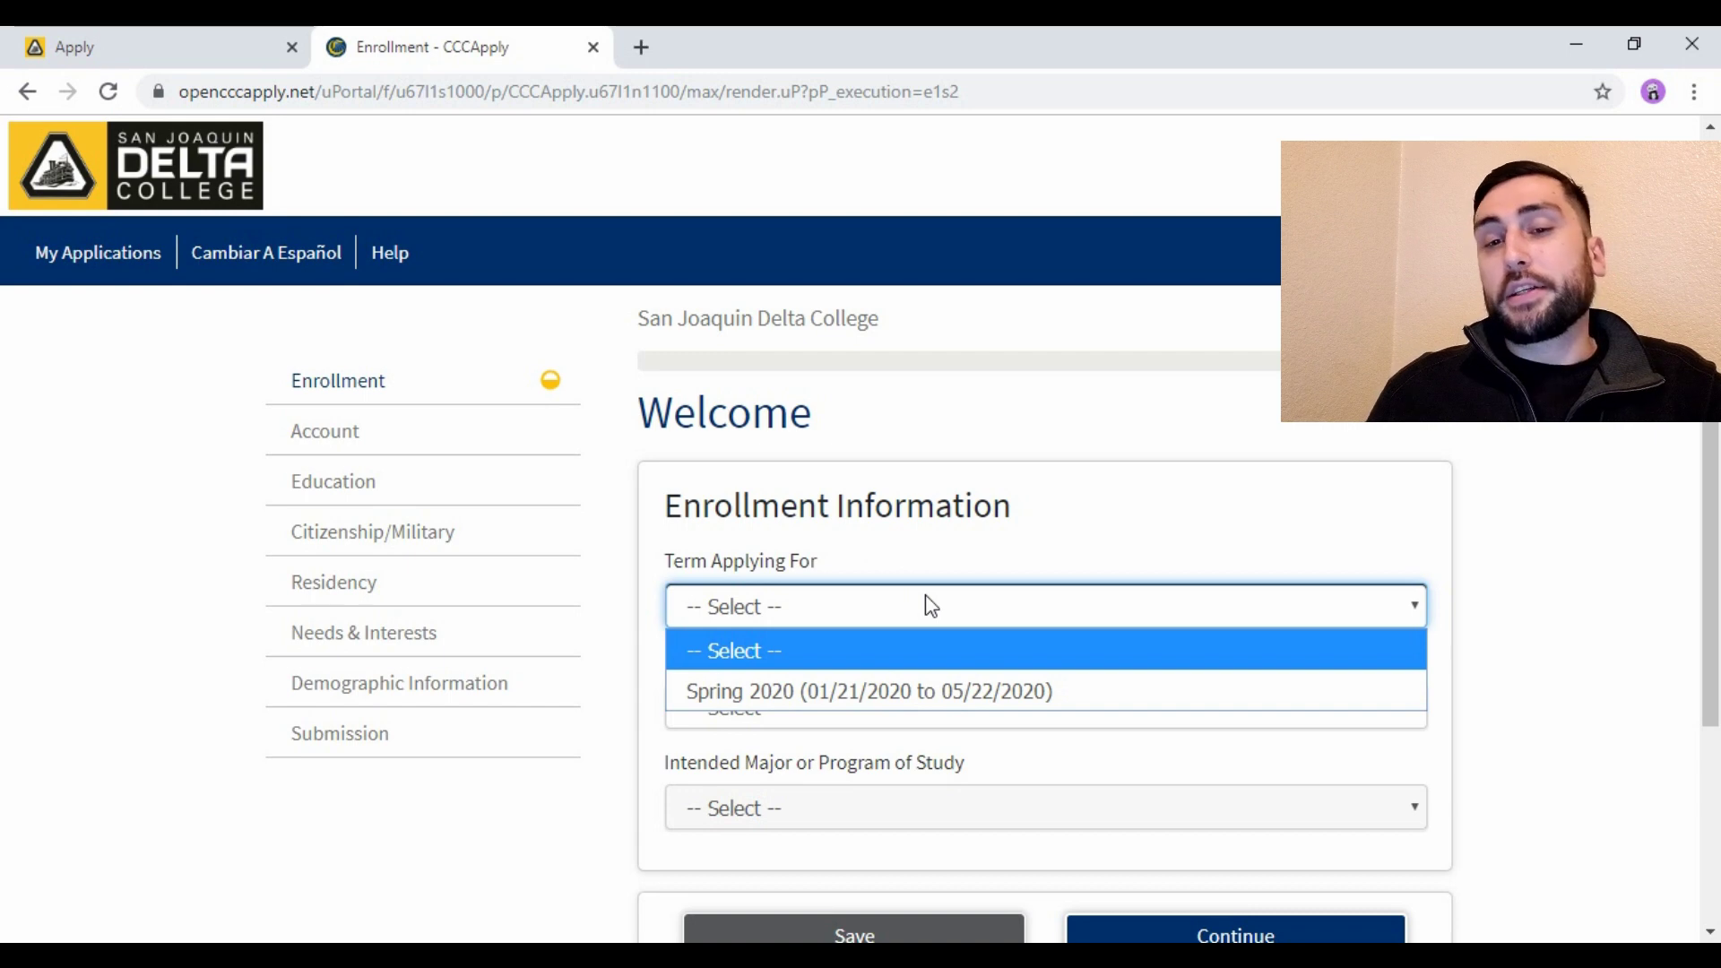
{"action": "left_click", "coordinate": [897, 692]}
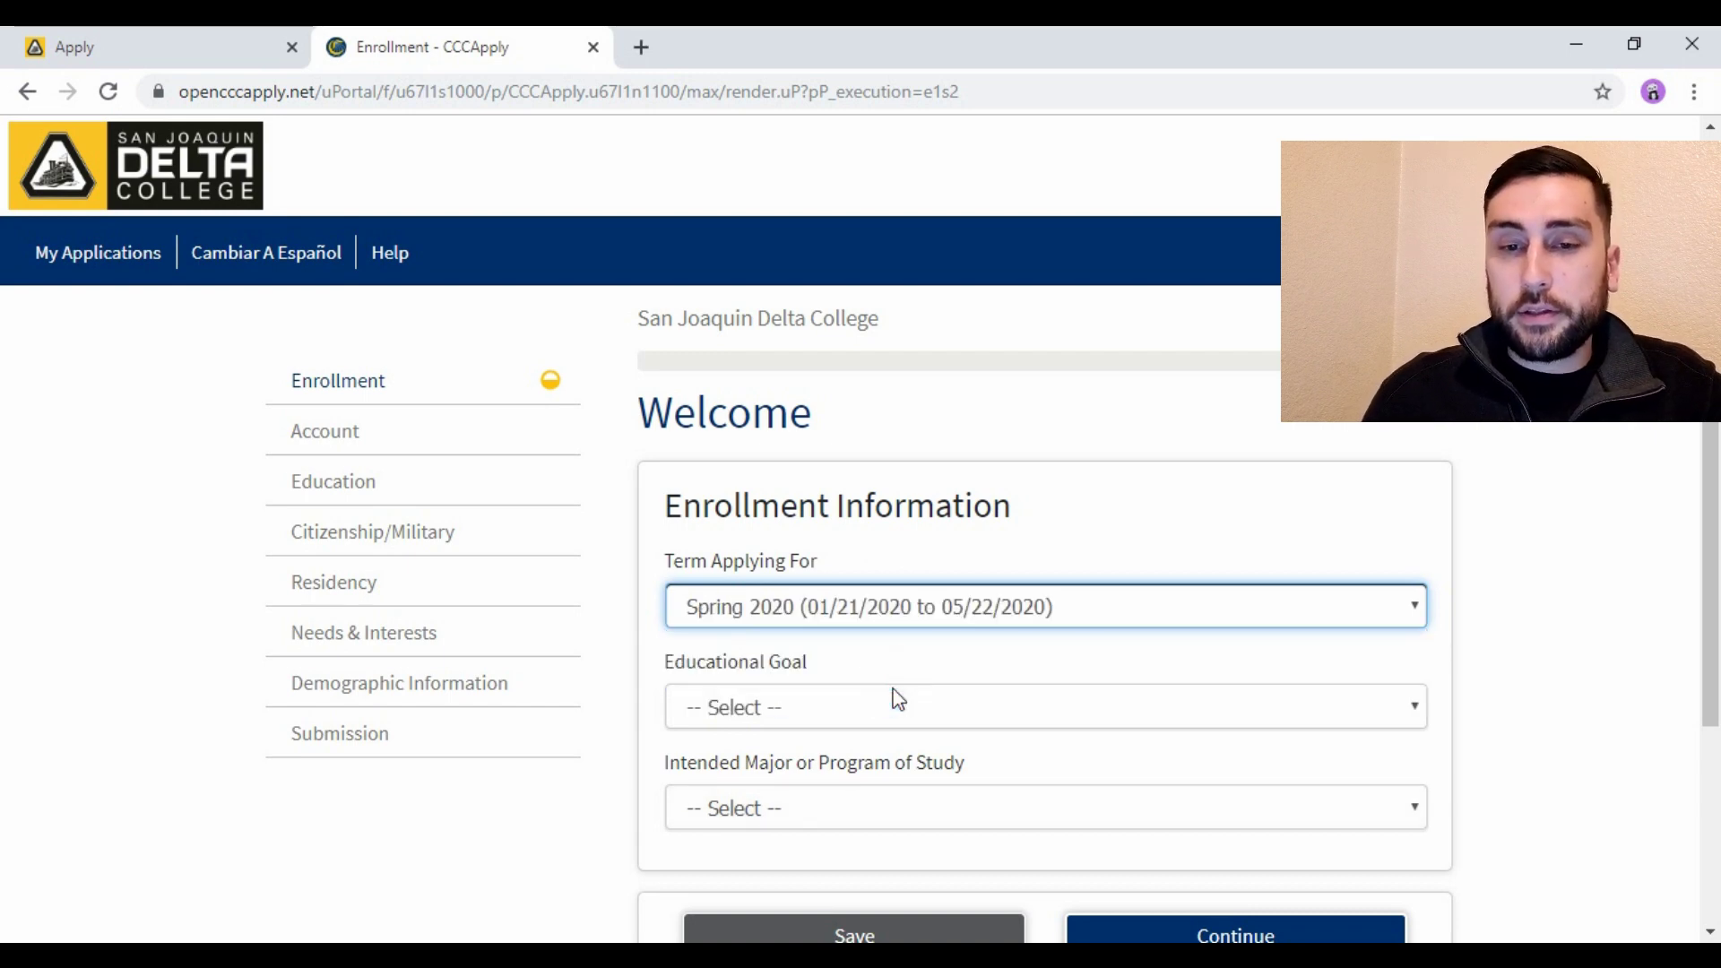
{"action": "left_click", "coordinate": [897, 699]}
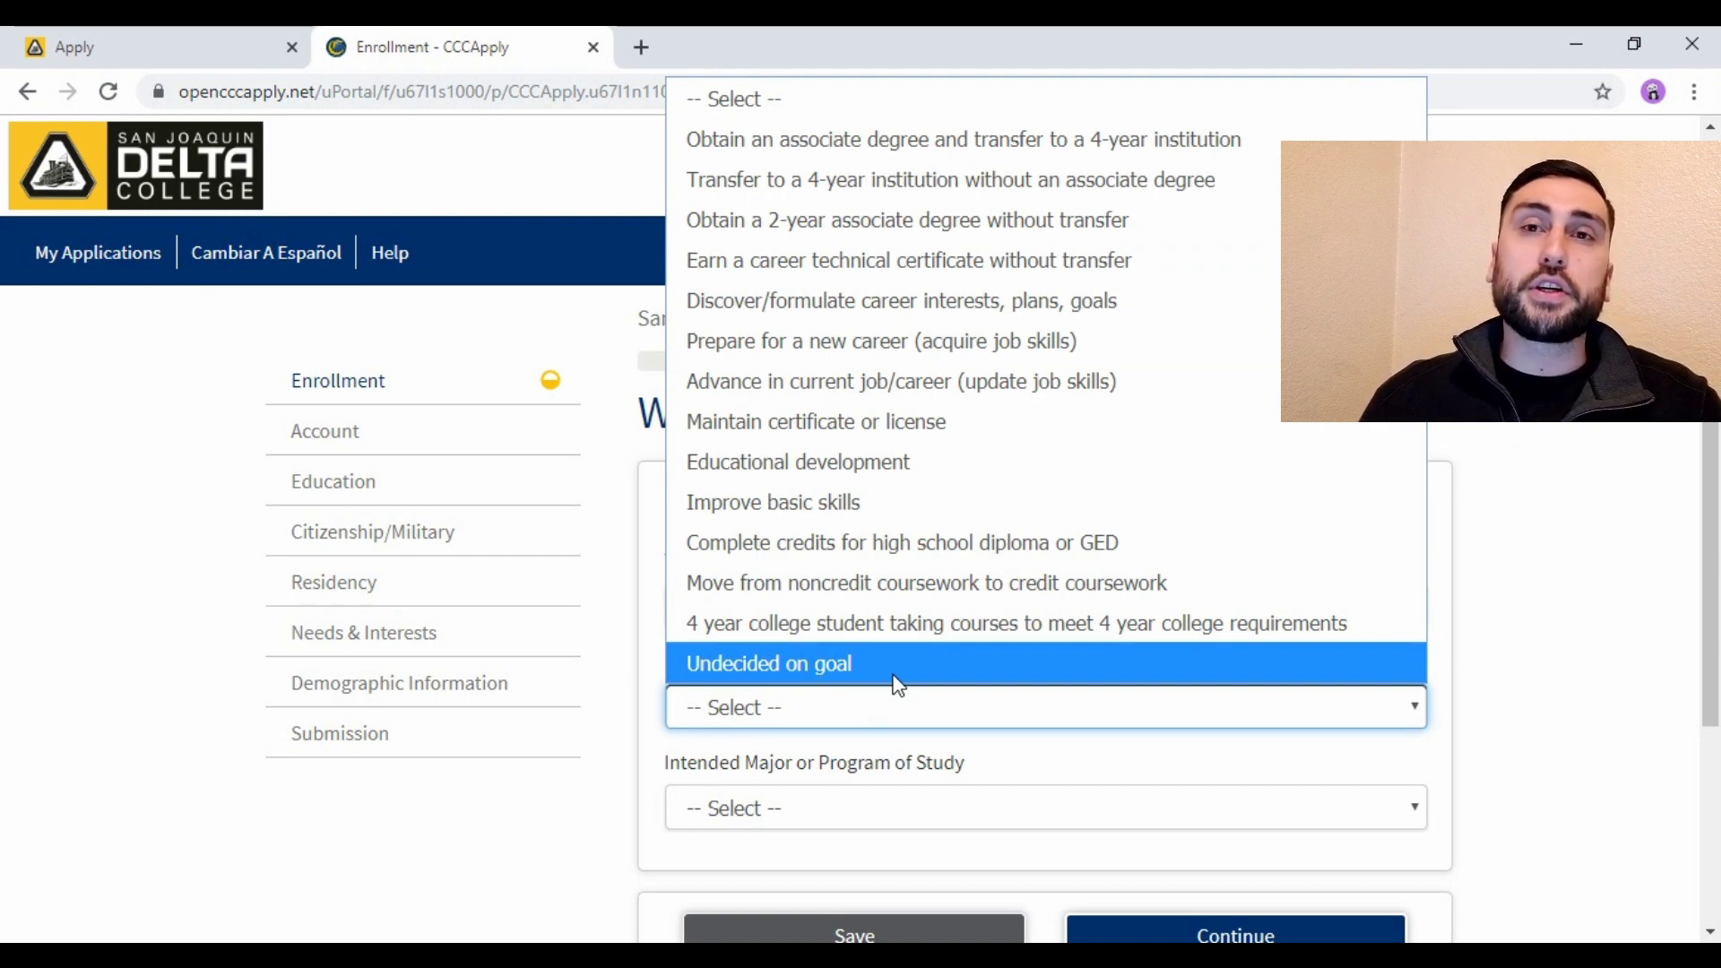
{"action": "left_click", "coordinate": [897, 687]}
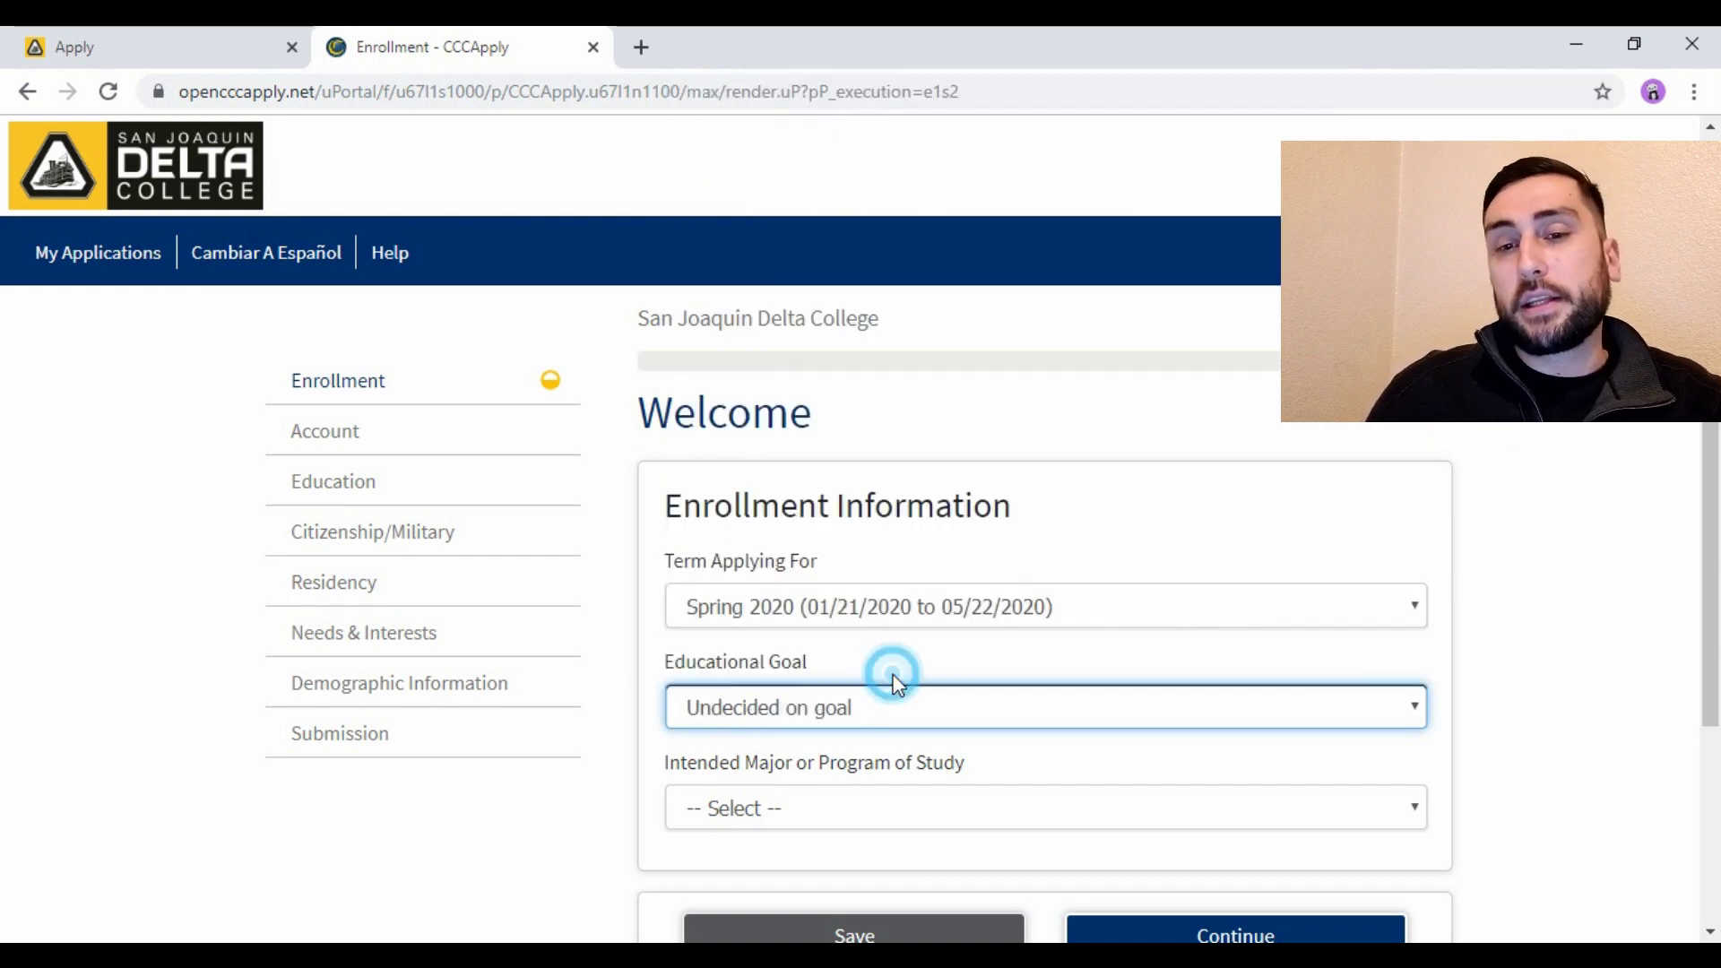
Choose Art AA as the intended major
{"action": "left_click", "coordinate": [848, 811]}
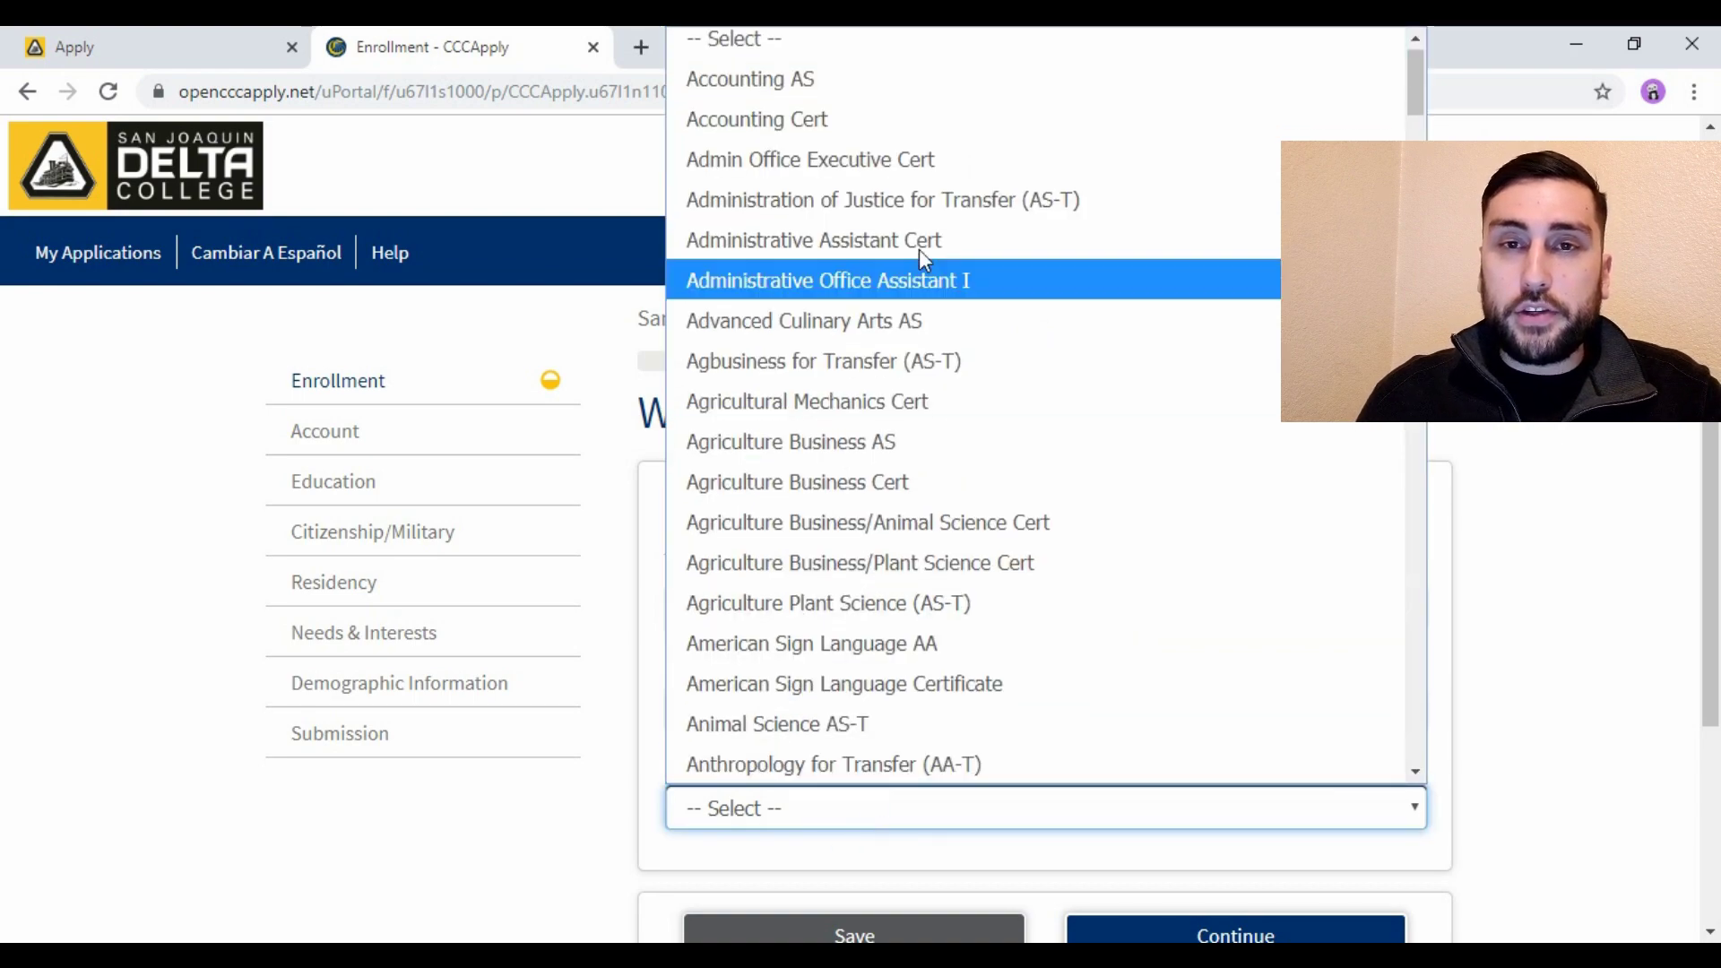
{"action": "scroll", "coordinate": [909, 332], "scroll_direction": "down", "scroll_amount": 8}
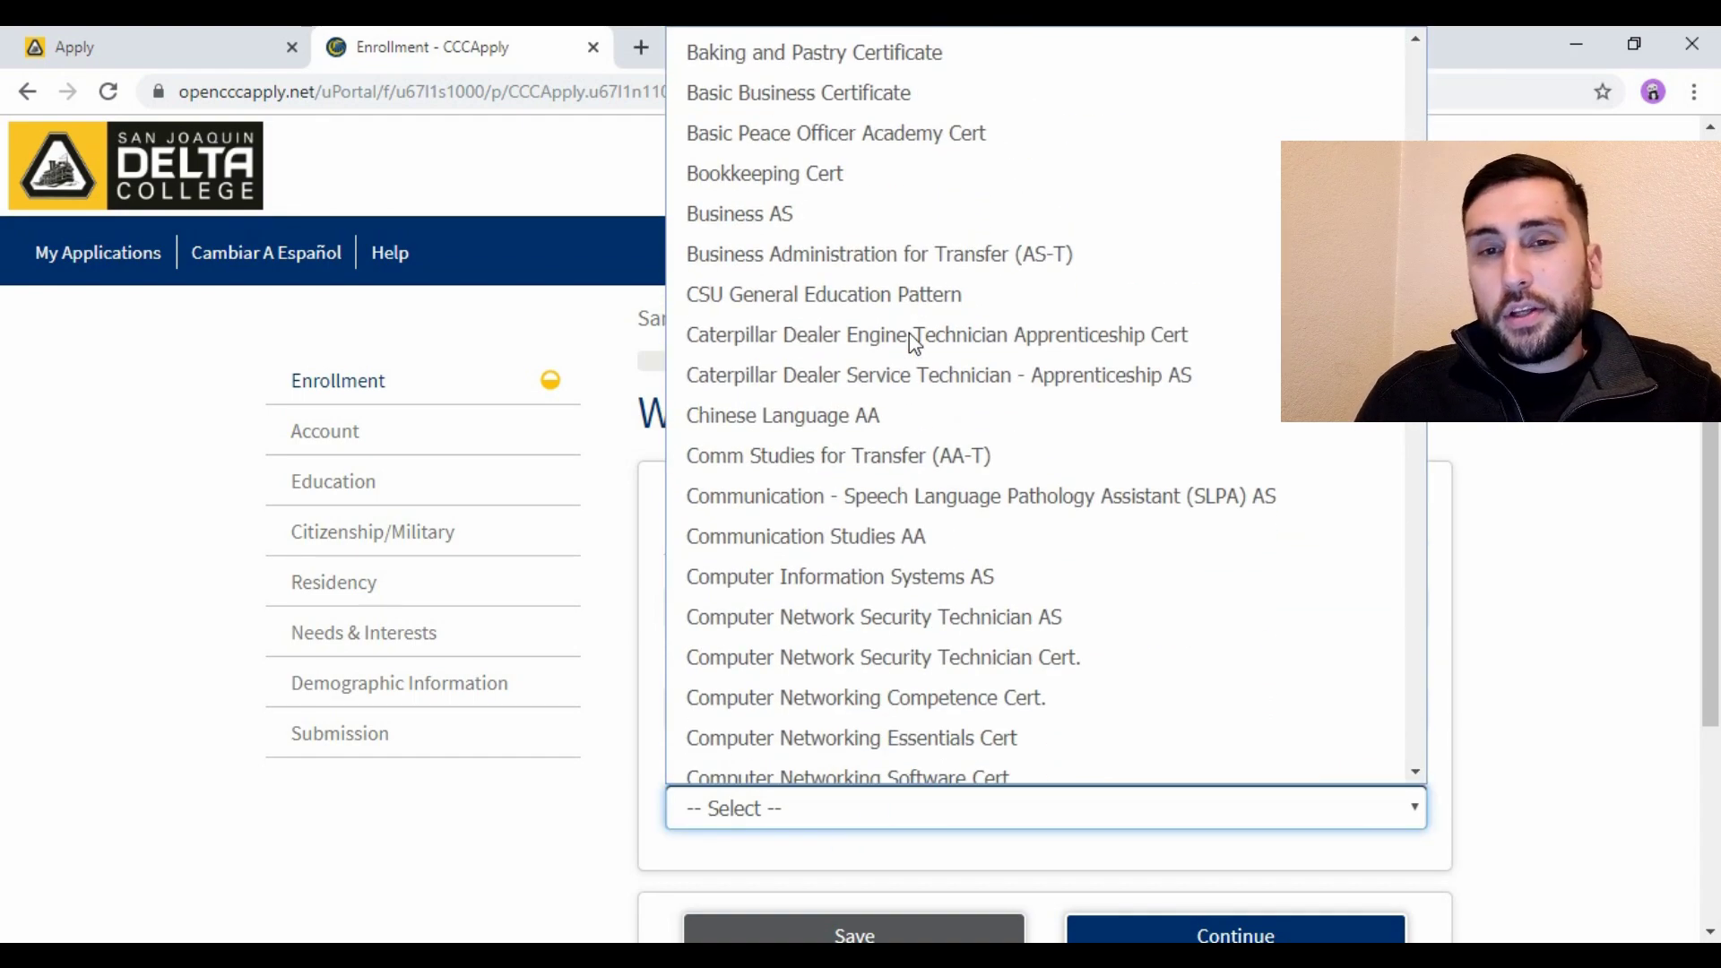
{"action": "scroll", "coordinate": [911, 338], "scroll_direction": "down", "scroll_amount": 20}
{"action": "scroll", "coordinate": [910, 339], "scroll_direction": "down", "scroll_amount": 20}
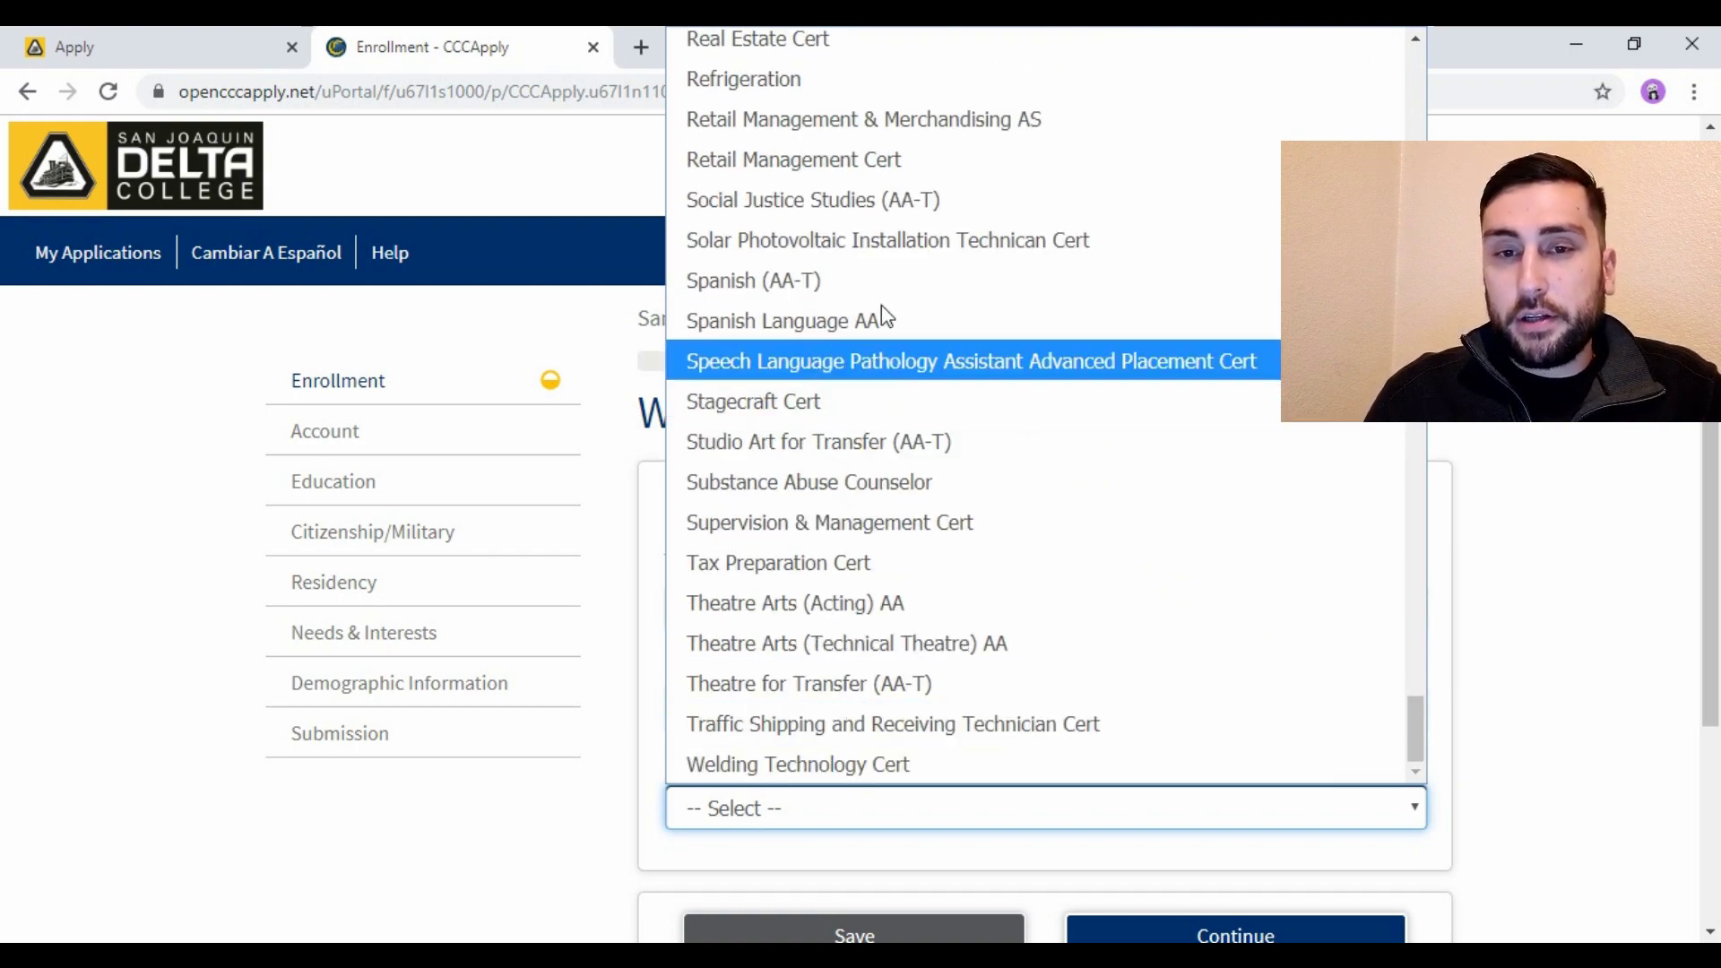
{"action": "scroll", "coordinate": [880, 309], "scroll_direction": "up", "scroll_amount": 15}
{"action": "scroll", "coordinate": [882, 315], "scroll_direction": "up", "scroll_amount": 20}
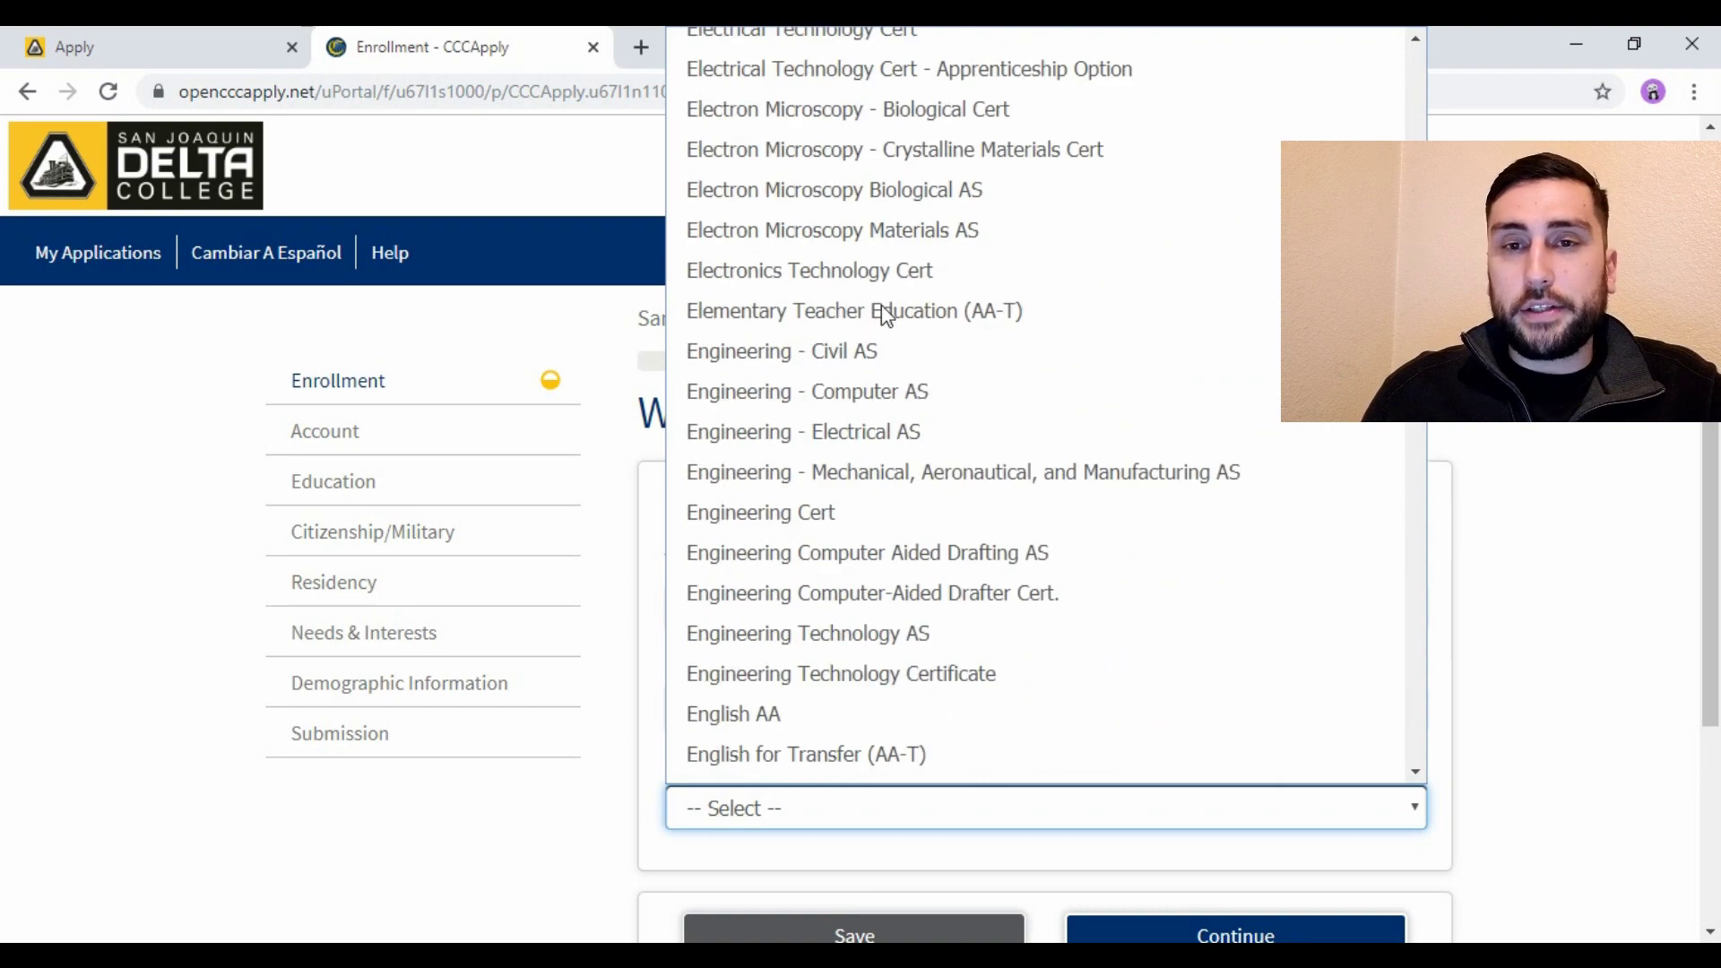
{"action": "scroll", "coordinate": [886, 314], "scroll_direction": "up", "scroll_amount": 15}
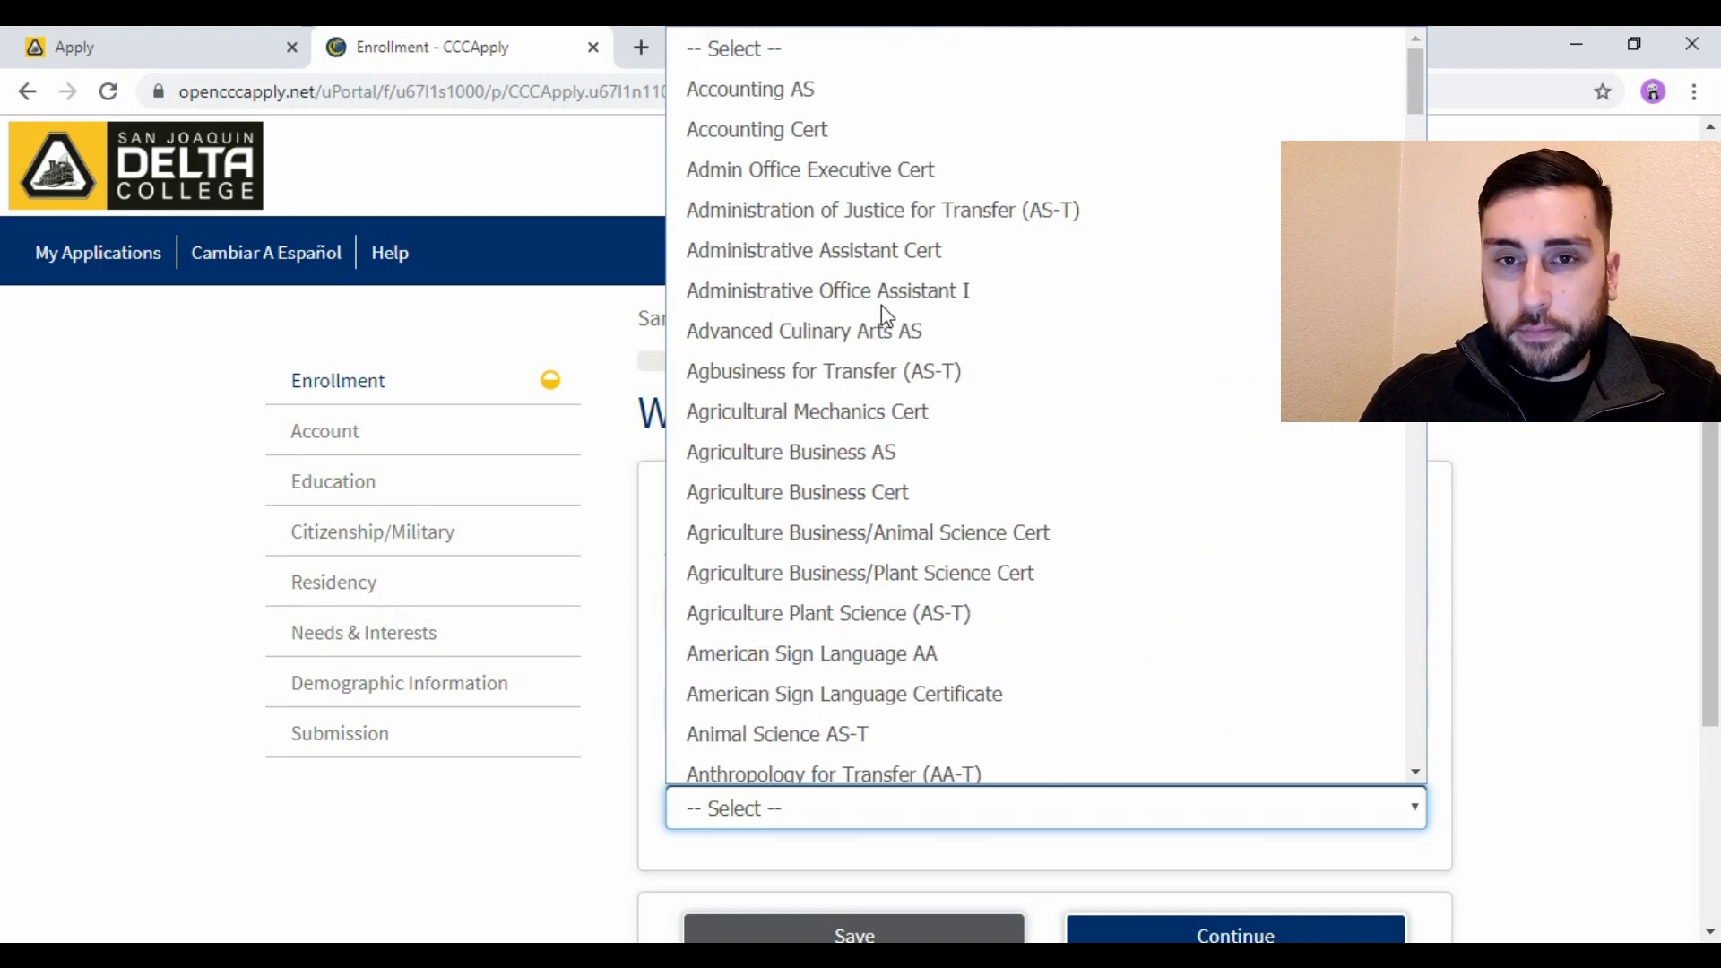
{"action": "scroll", "coordinate": [880, 304], "scroll_direction": "down", "scroll_amount": 5}
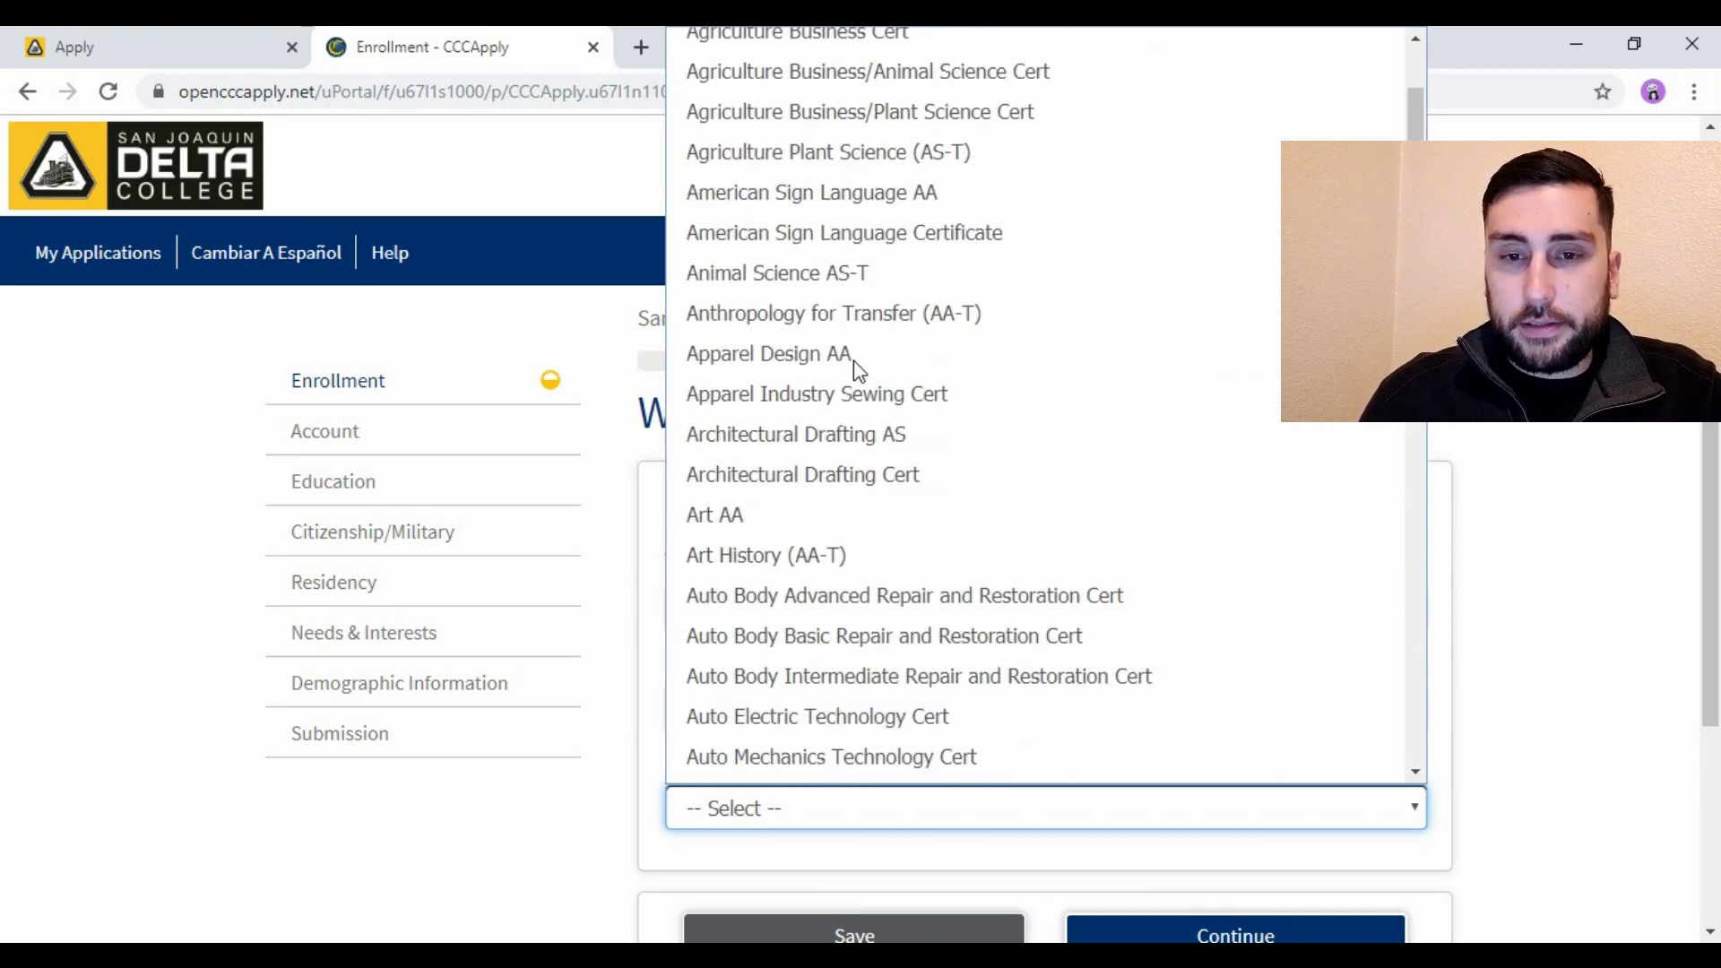
{"action": "left_click", "coordinate": [749, 516]}
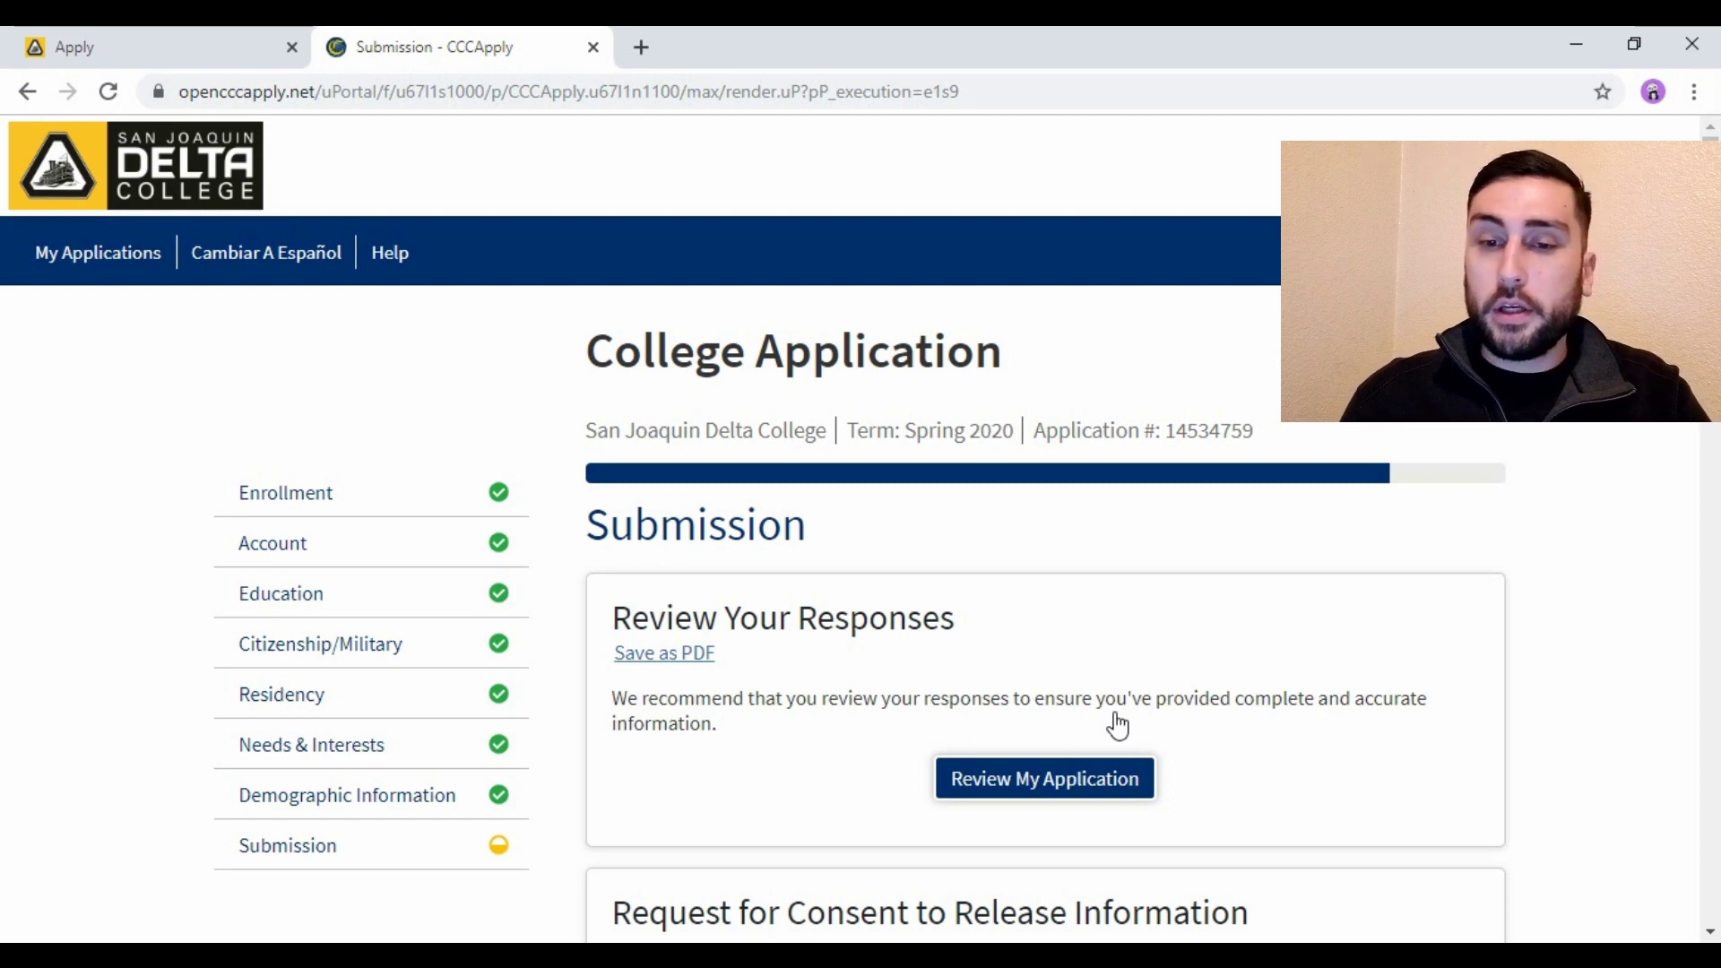
Scroll the Submission page to the Request for Consent to Release Information section
{"action": "scroll", "coordinate": [1117, 726], "scroll_direction": "down", "scroll_amount": 2}
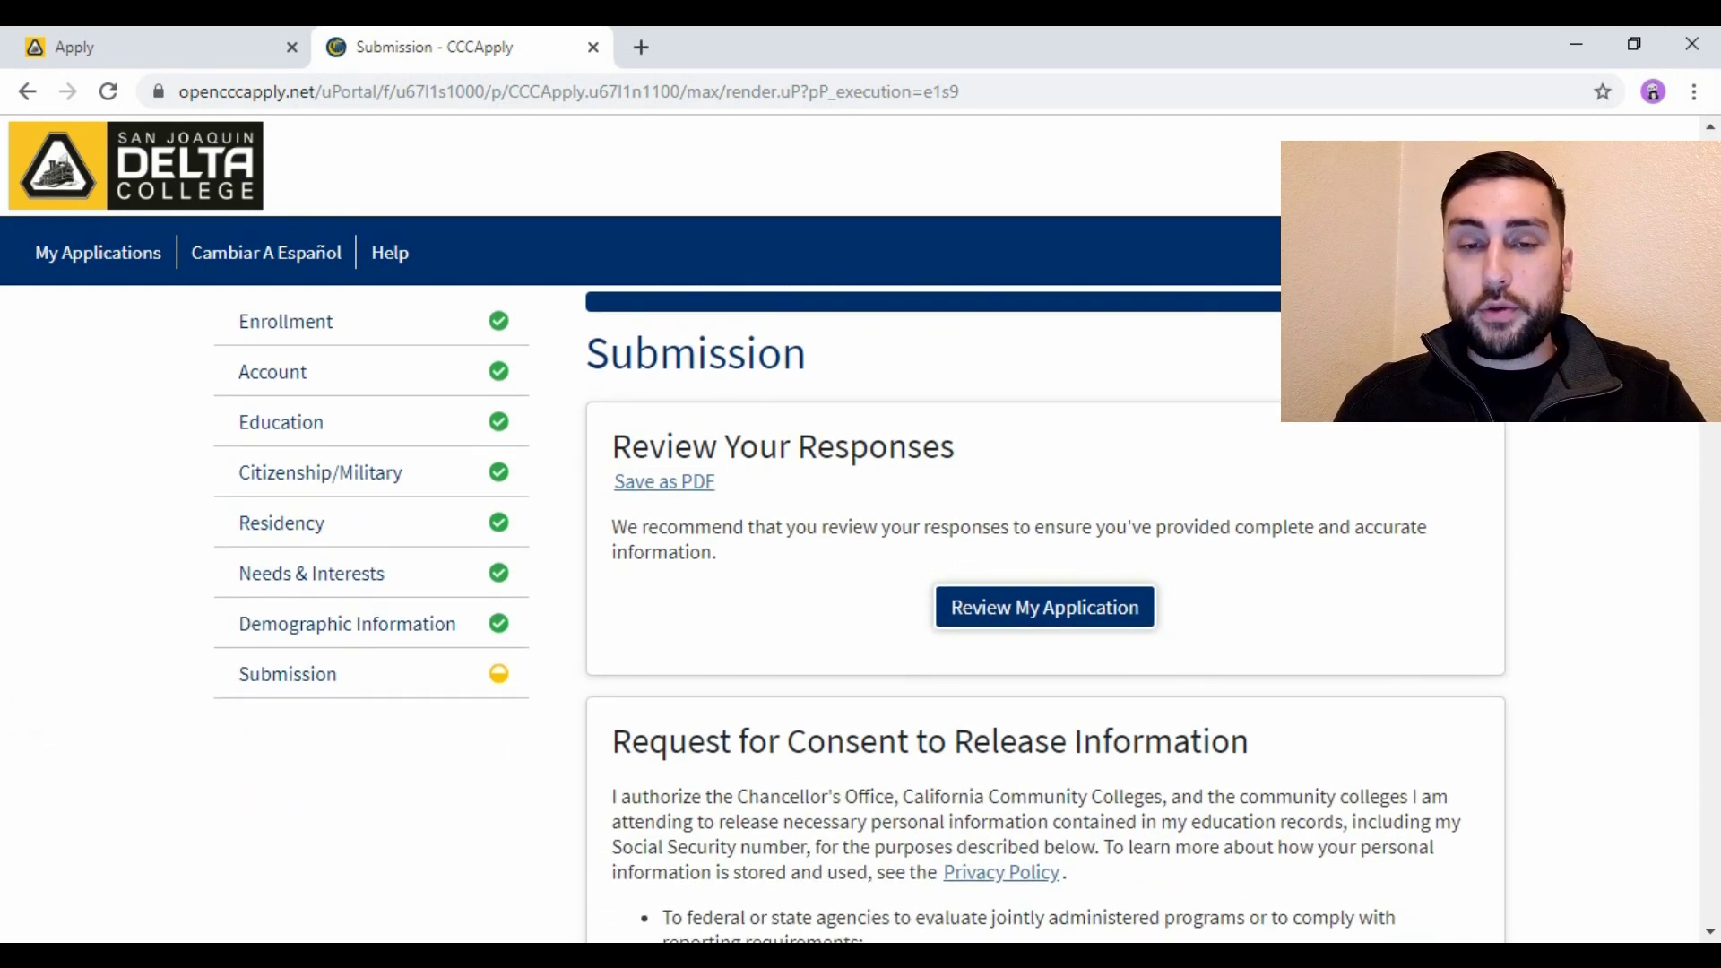
{"action": "scroll", "coordinate": [1045, 618], "scroll_direction": "down", "scroll_amount": 2}
{"action": "scroll", "coordinate": [1044, 618], "scroll_direction": "down", "scroll_amount": 2}
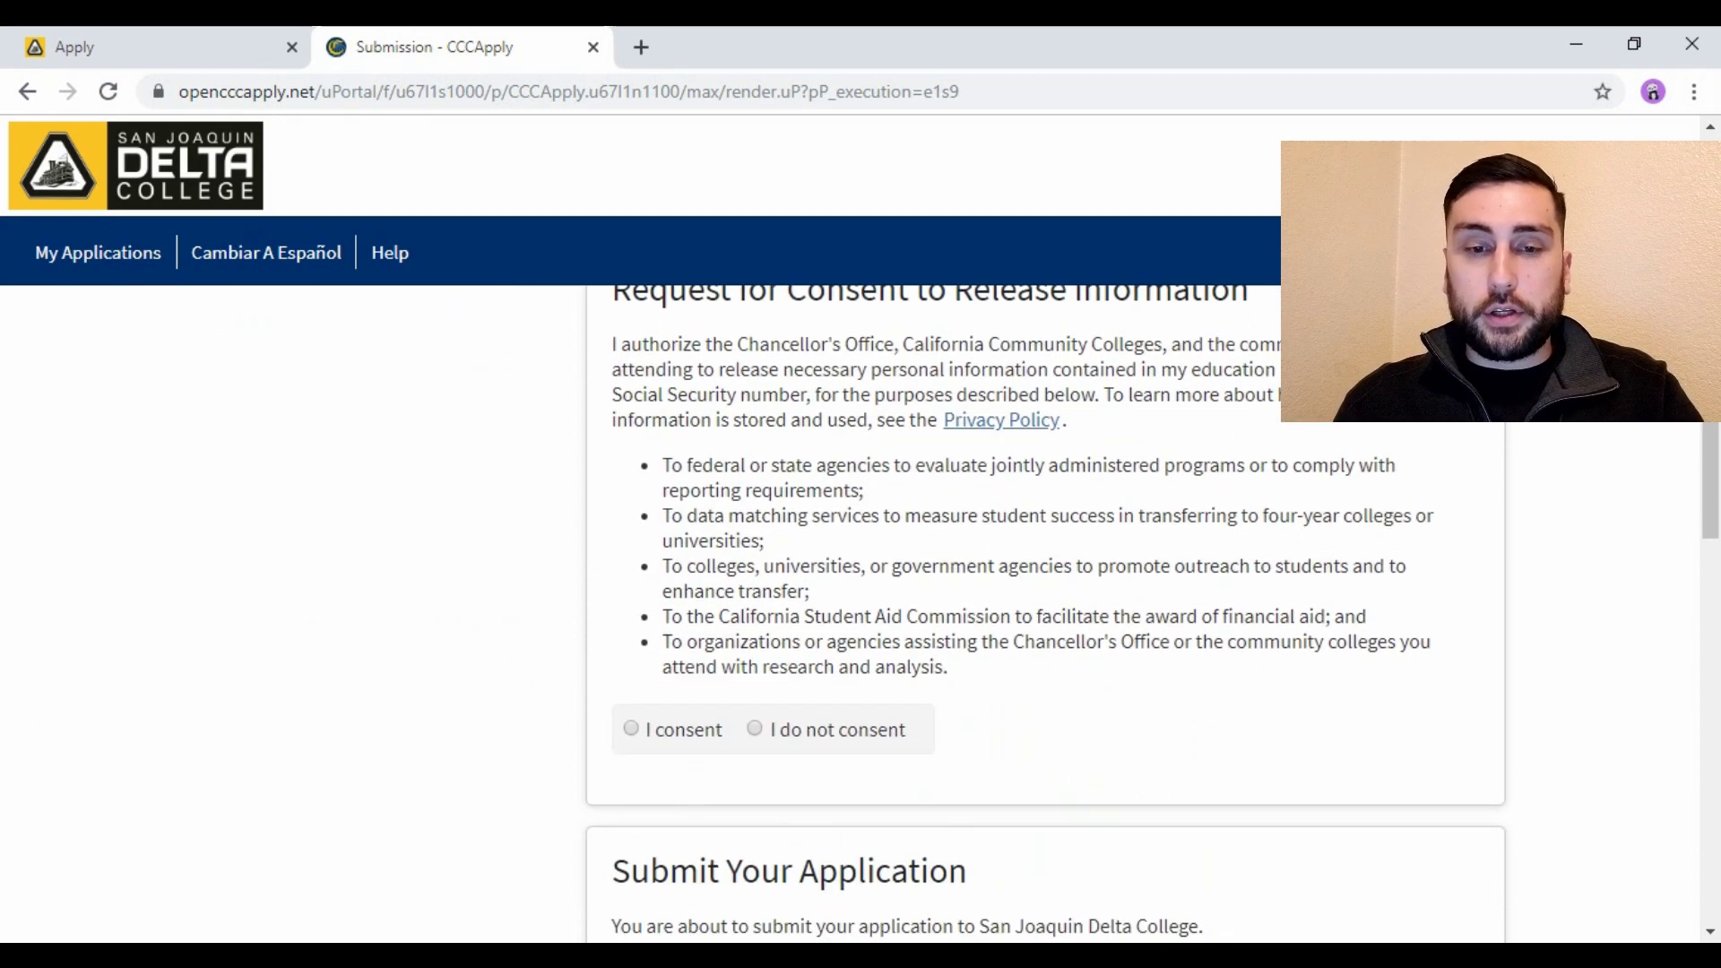
{"action": "scroll", "coordinate": [1045, 618], "scroll_direction": "up", "scroll_amount": 1}
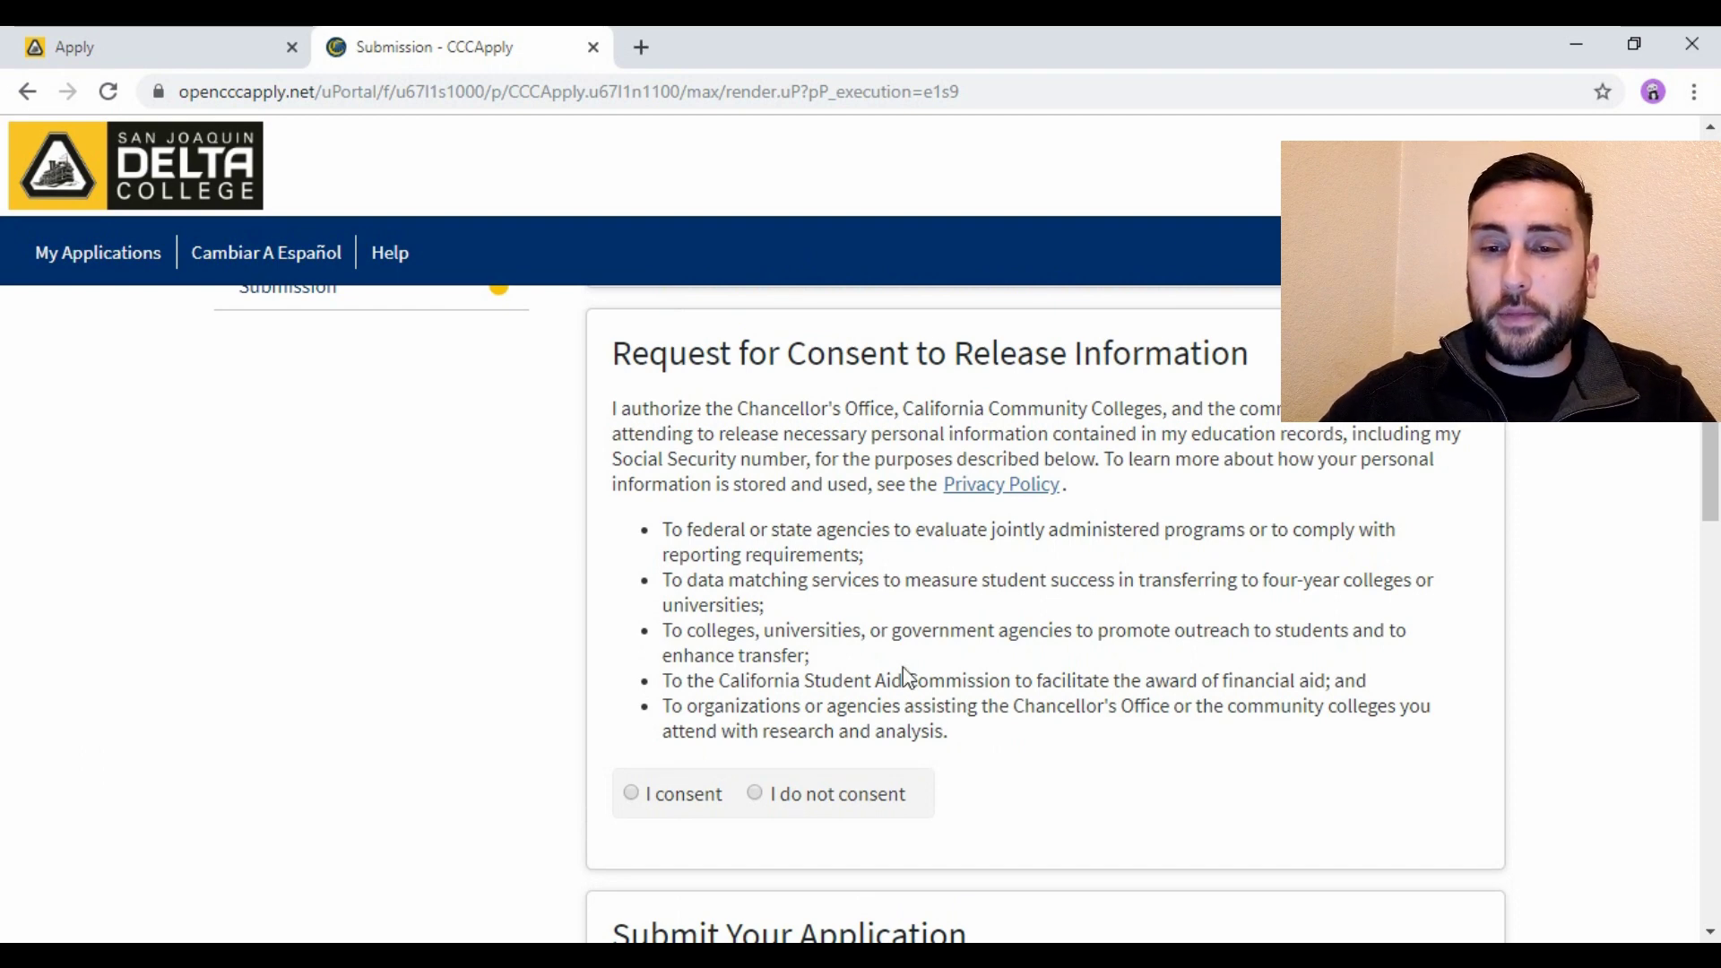
Select 'I do not consent' for releasing personal information
{"action": "left_click", "coordinate": [755, 792]}
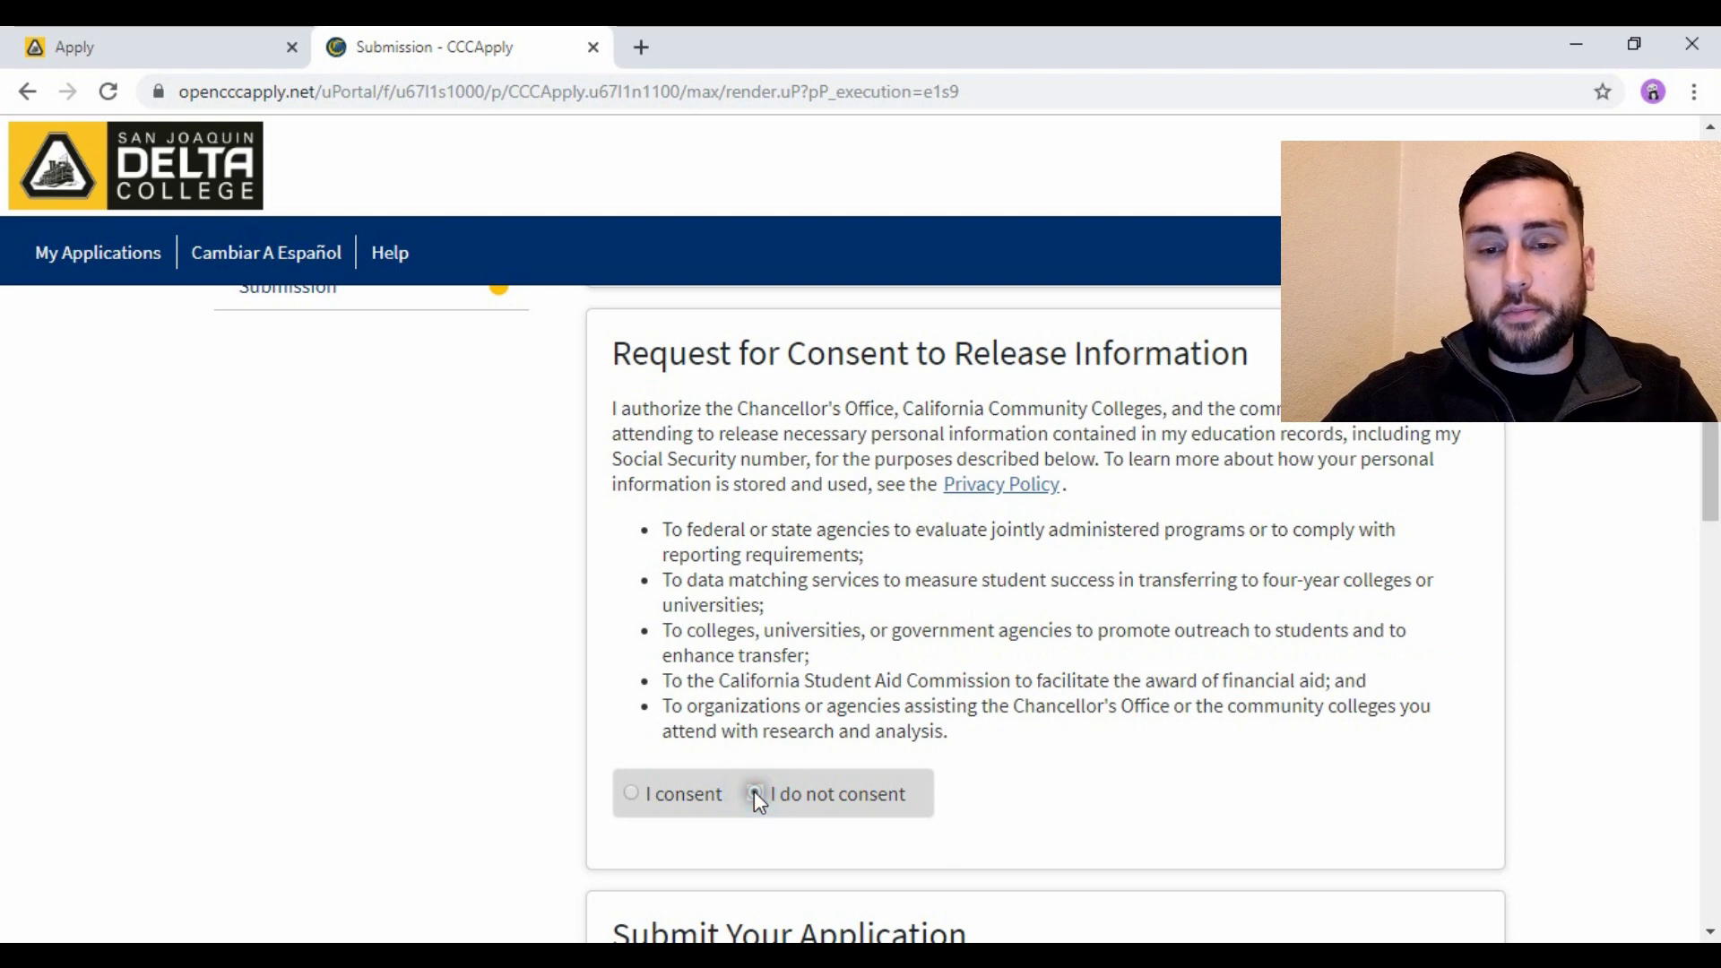
{"action": "scroll", "coordinate": [755, 792], "scroll_direction": "down", "scroll_amount": 4}
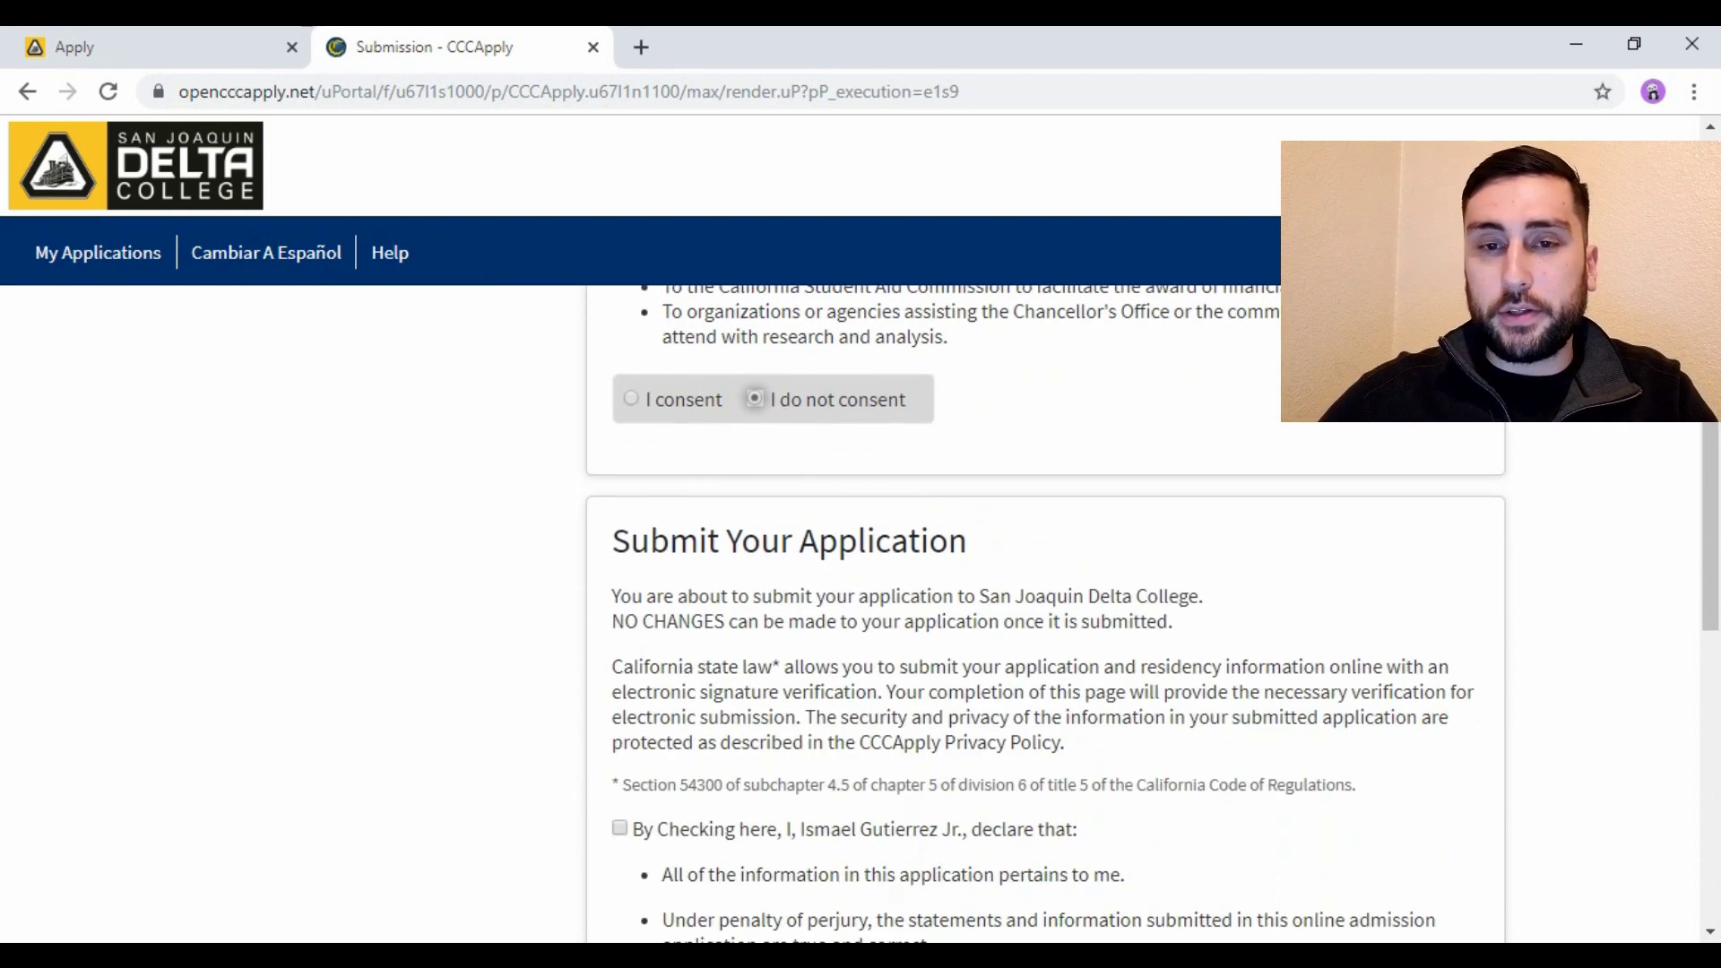
{"action": "scroll", "coordinate": [84, 736], "scroll_direction": "down", "scroll_amount": 1}
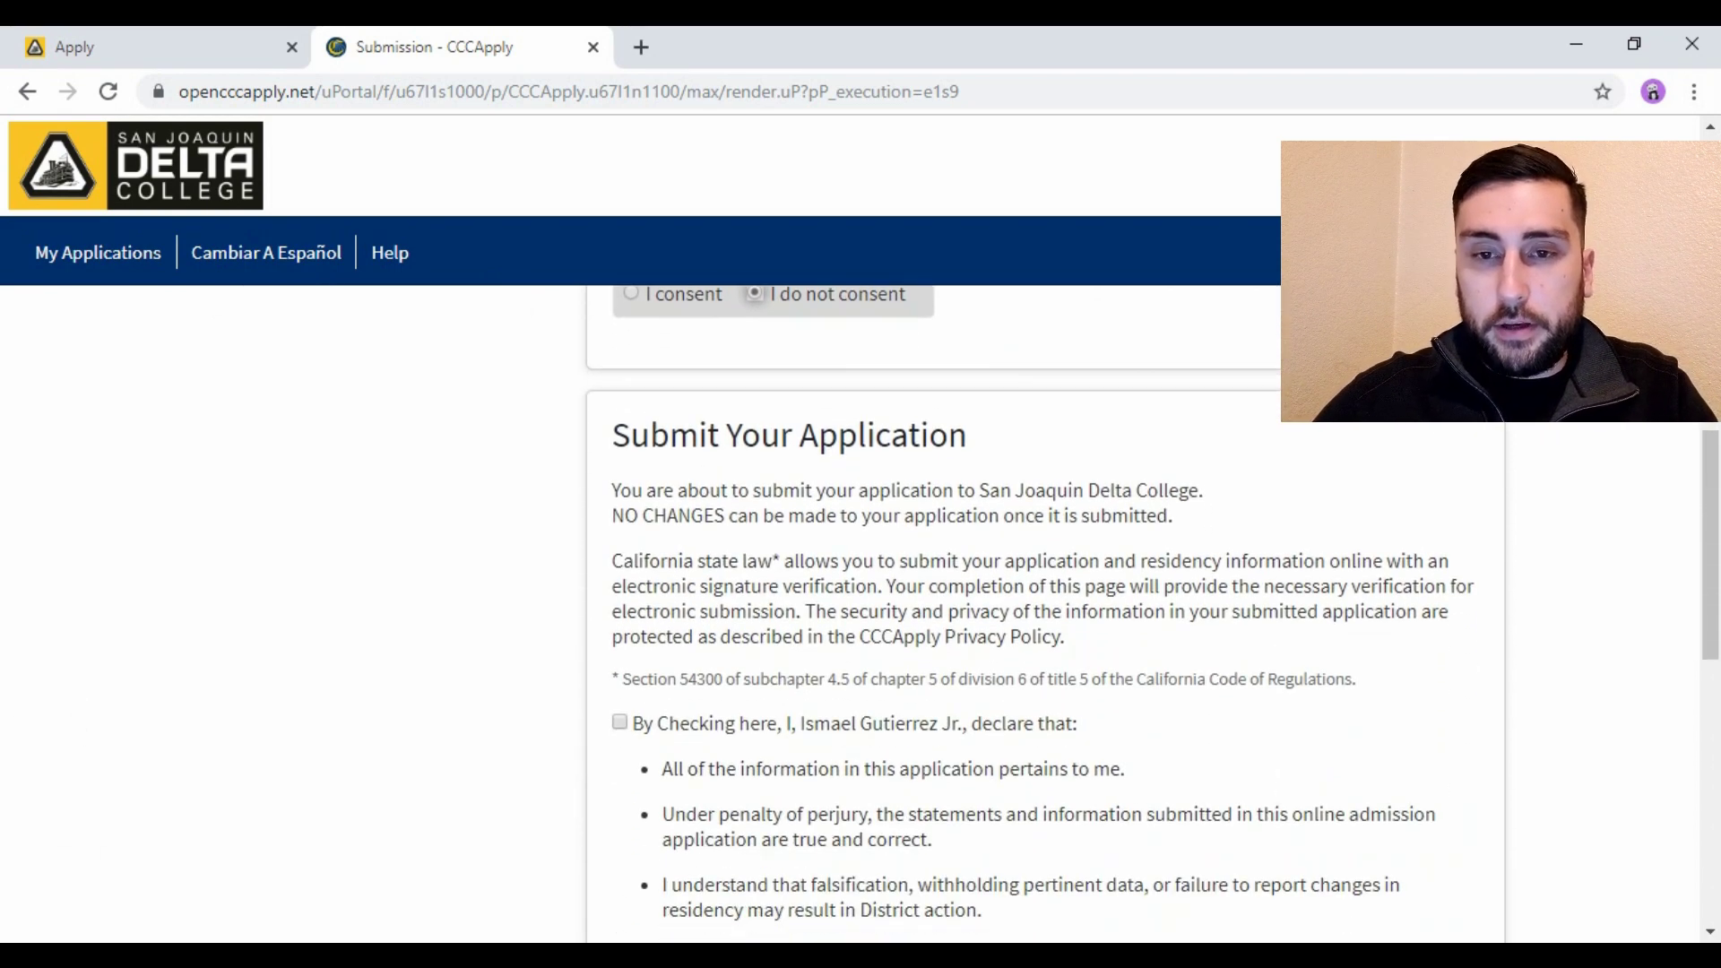
{"action": "scroll", "coordinate": [1044, 609], "scroll_direction": "down", "scroll_amount": 1}
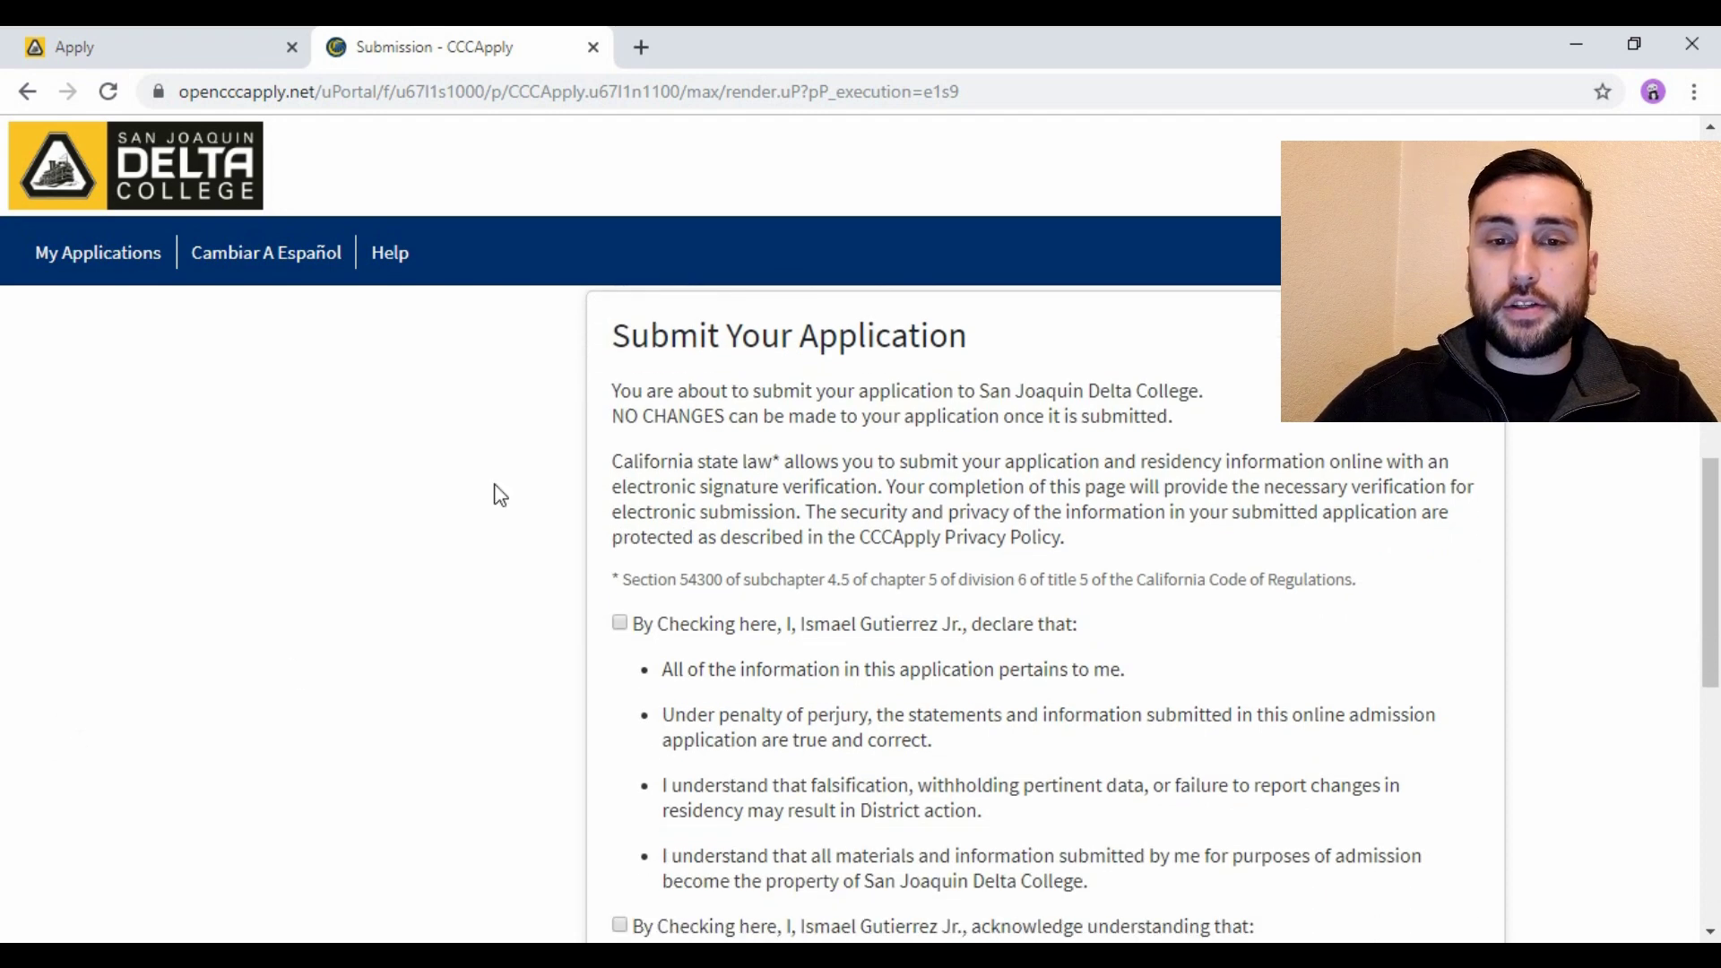
Check both 'By Checking here' declarations, including the financial aid statement
{"action": "left_click", "coordinate": [619, 624]}
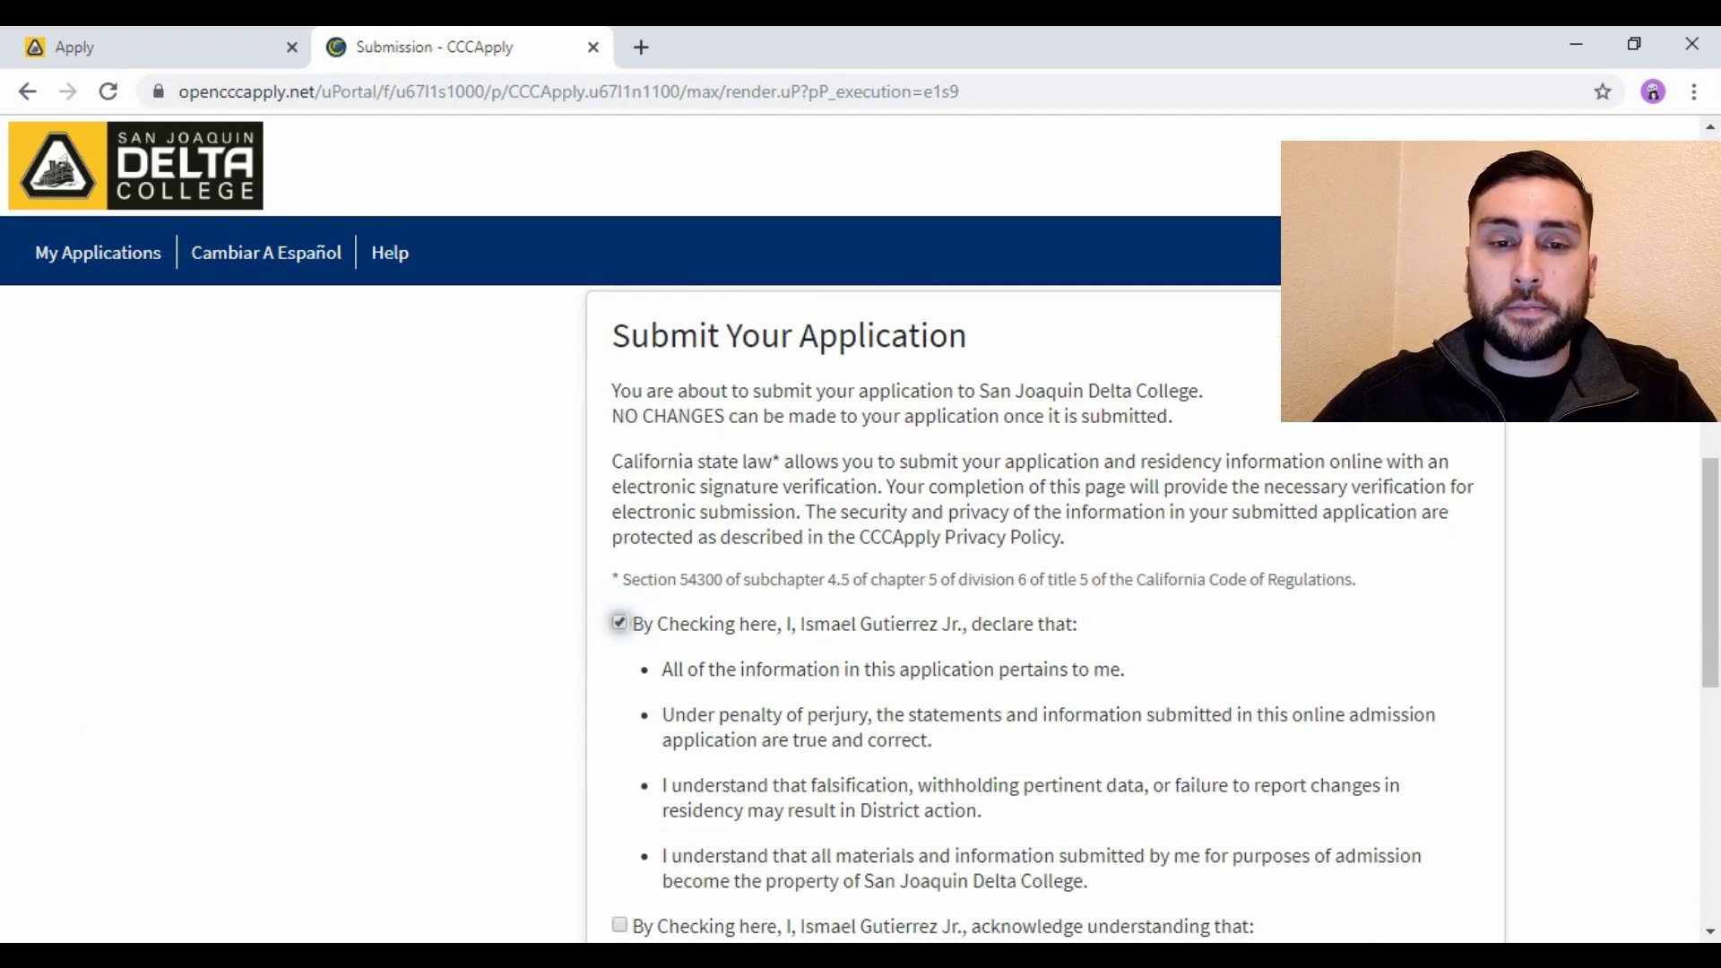
{"action": "scroll", "coordinate": [618, 624], "scroll_direction": "down", "scroll_amount": 2}
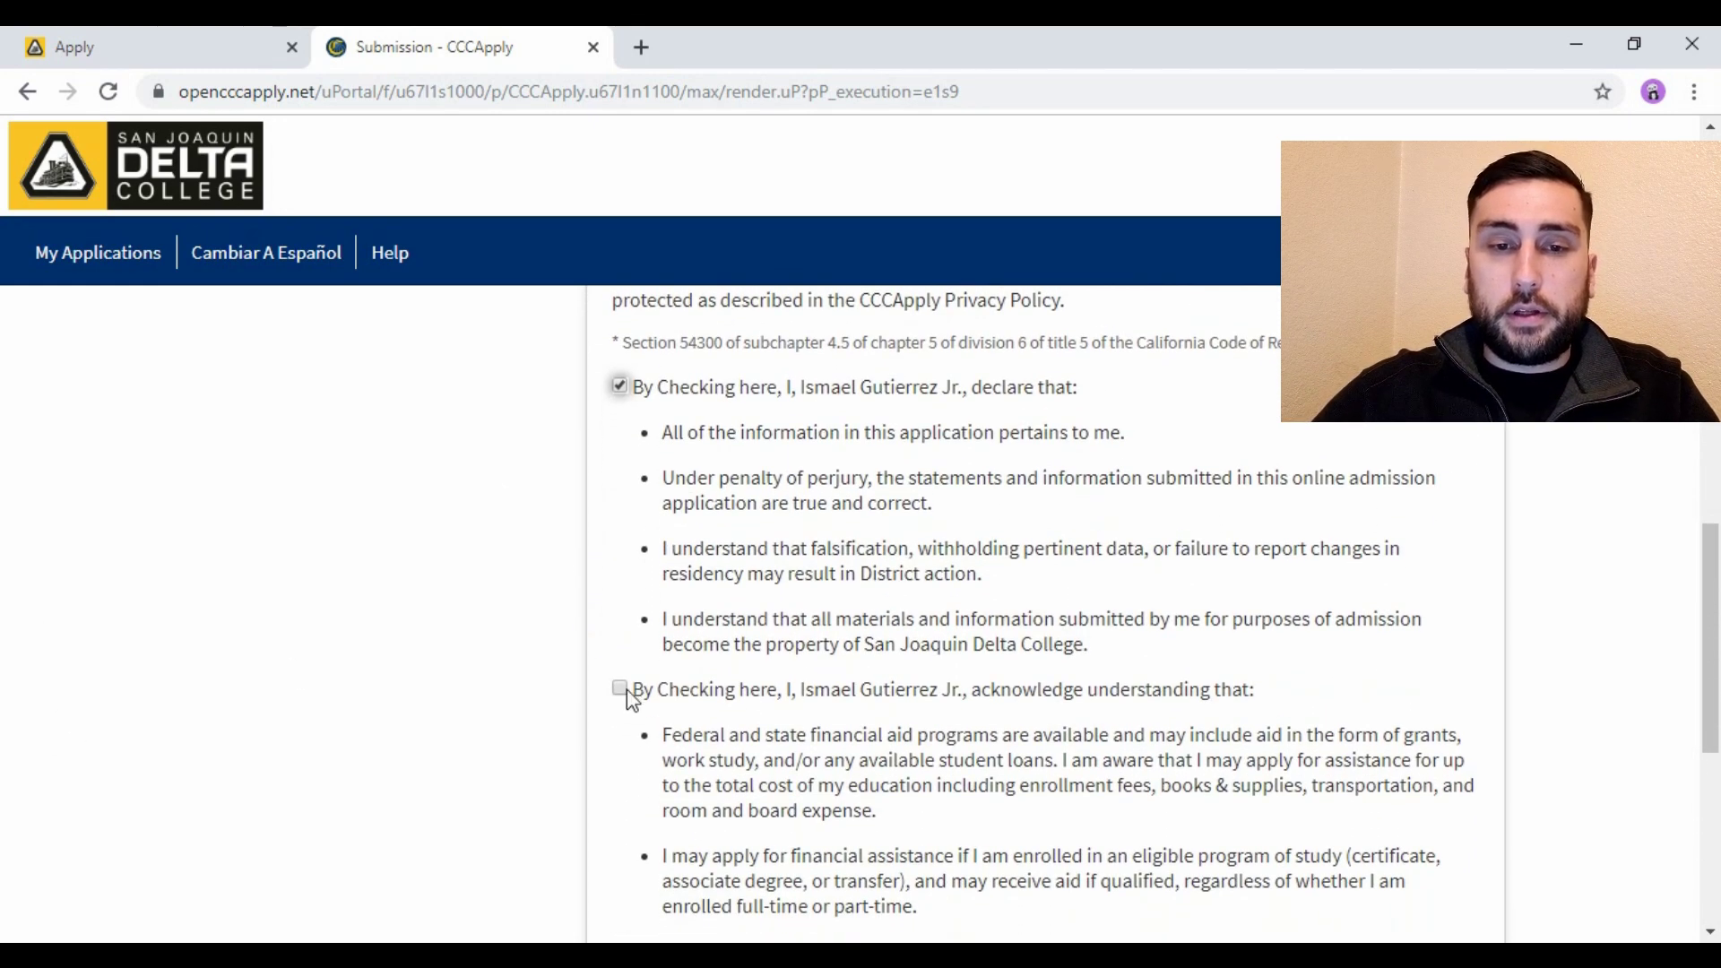
{"action": "left_click", "coordinate": [618, 688]}
{"action": "scroll", "coordinate": [630, 699], "scroll_direction": "down", "scroll_amount": 3}
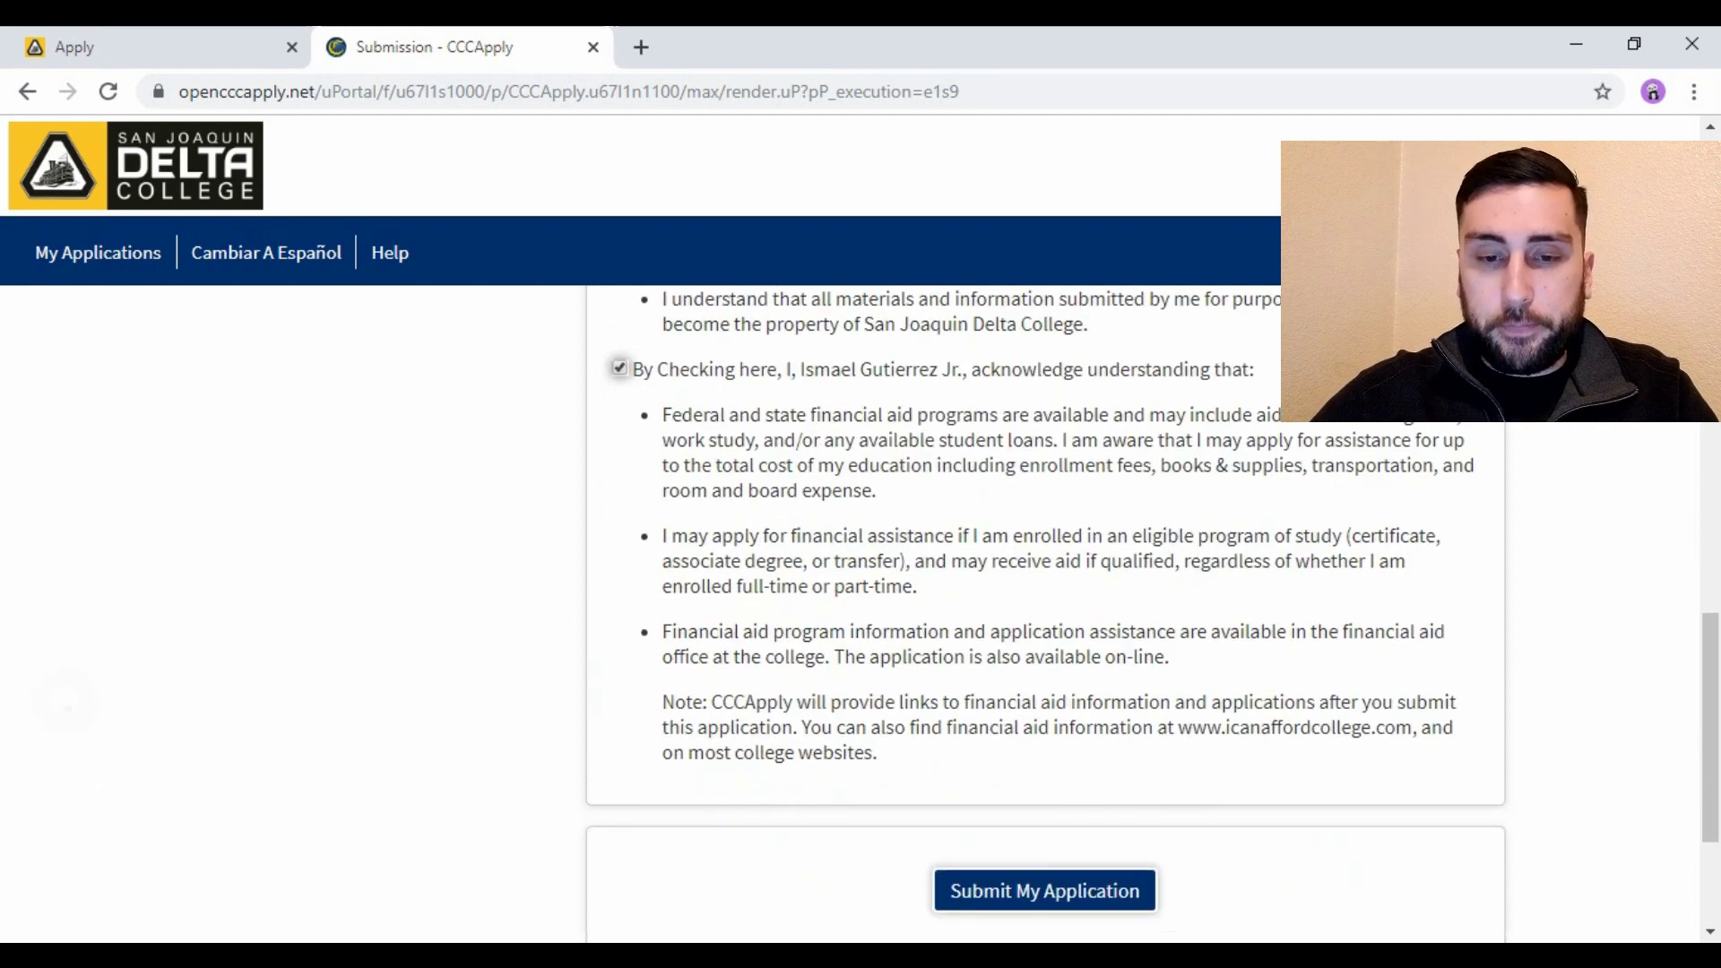
{"action": "scroll", "coordinate": [107, 901], "scroll_direction": "up", "scroll_amount": 6}
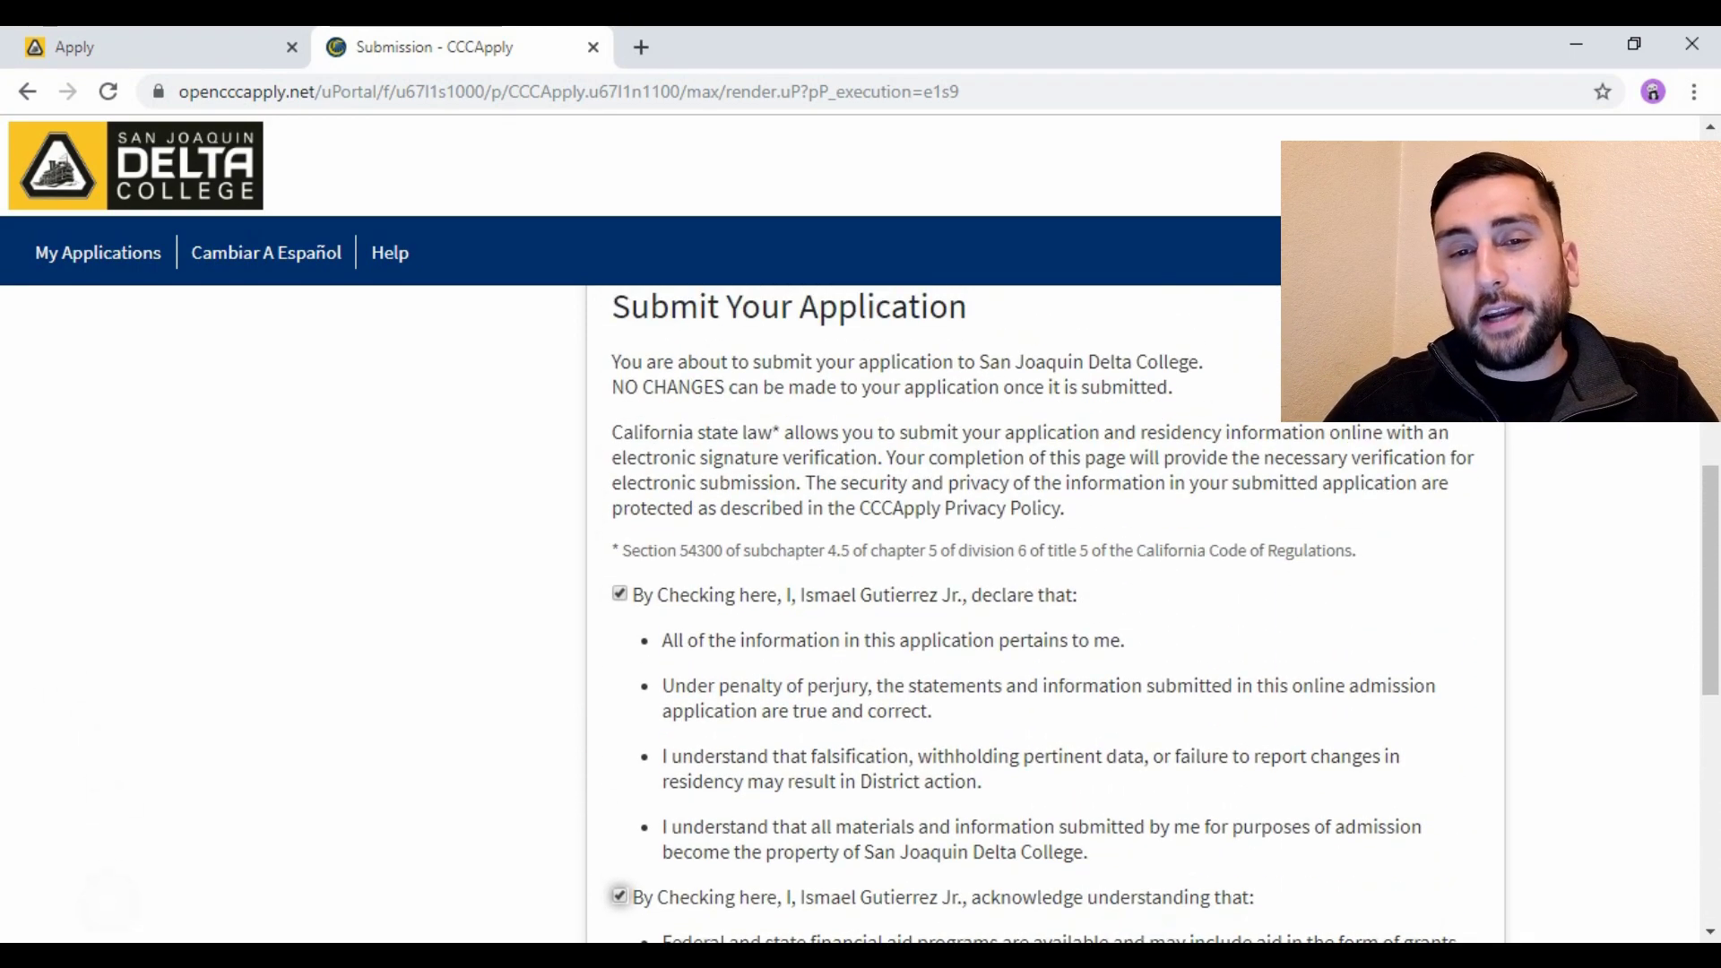
{"action": "scroll", "coordinate": [108, 901], "scroll_direction": "down", "scroll_amount": 1}
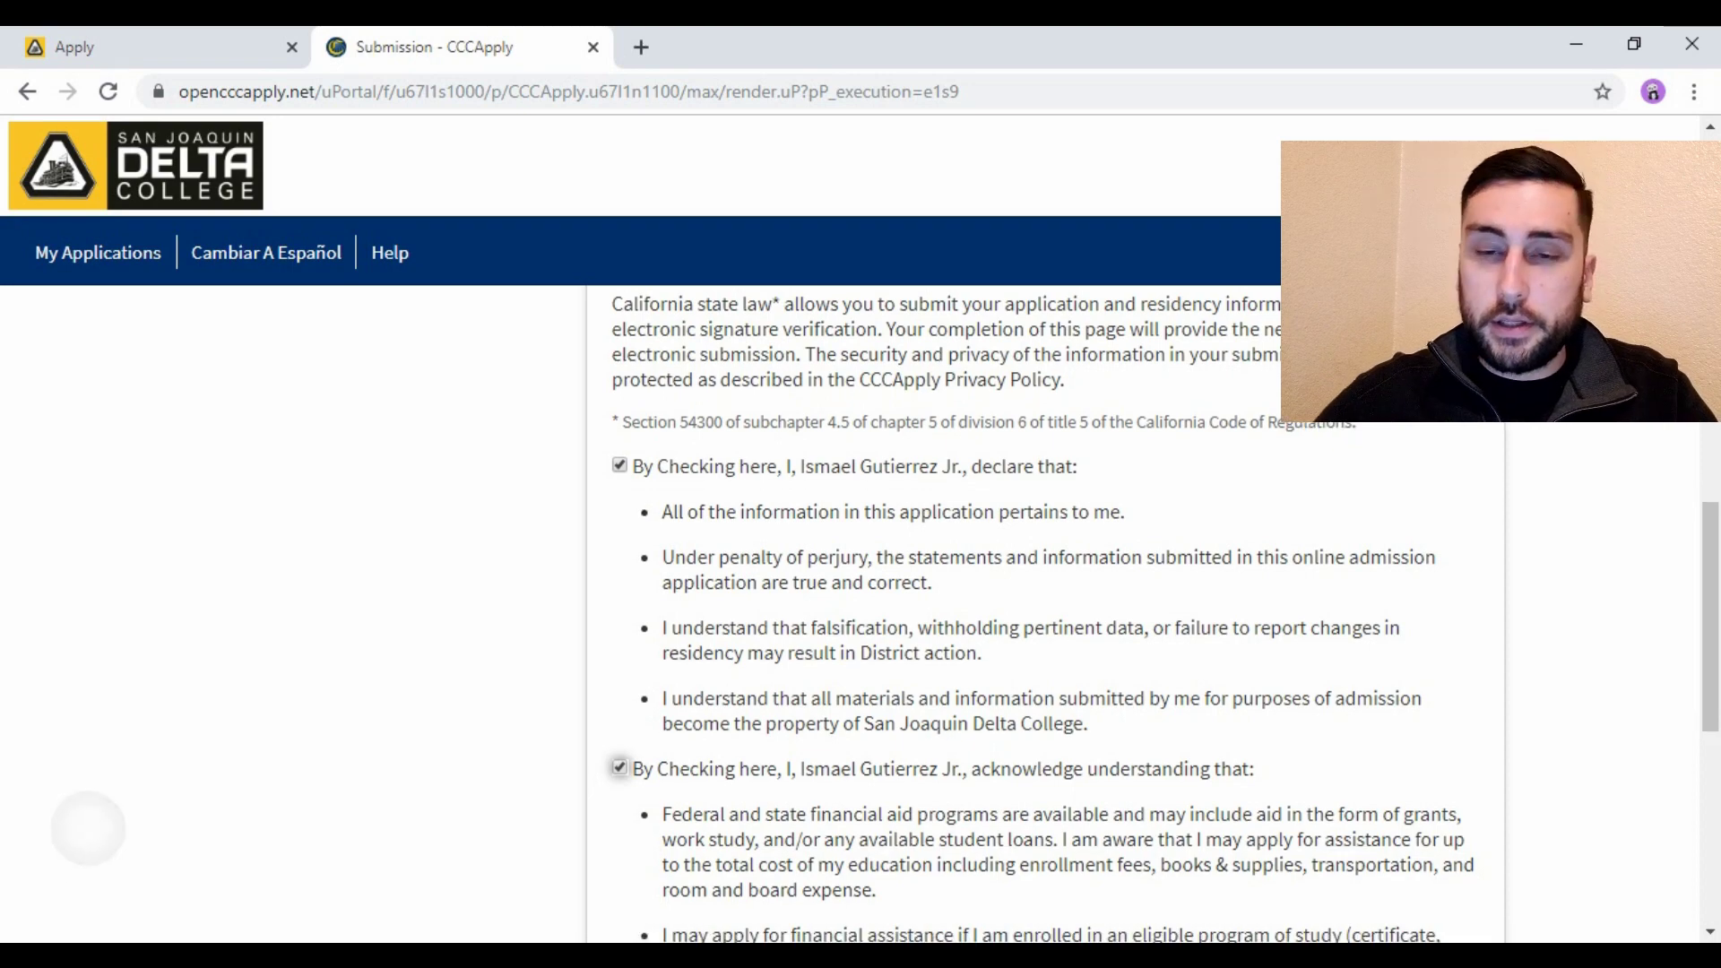
{"action": "scroll", "coordinate": [84, 826], "scroll_direction": "down", "scroll_amount": 6}
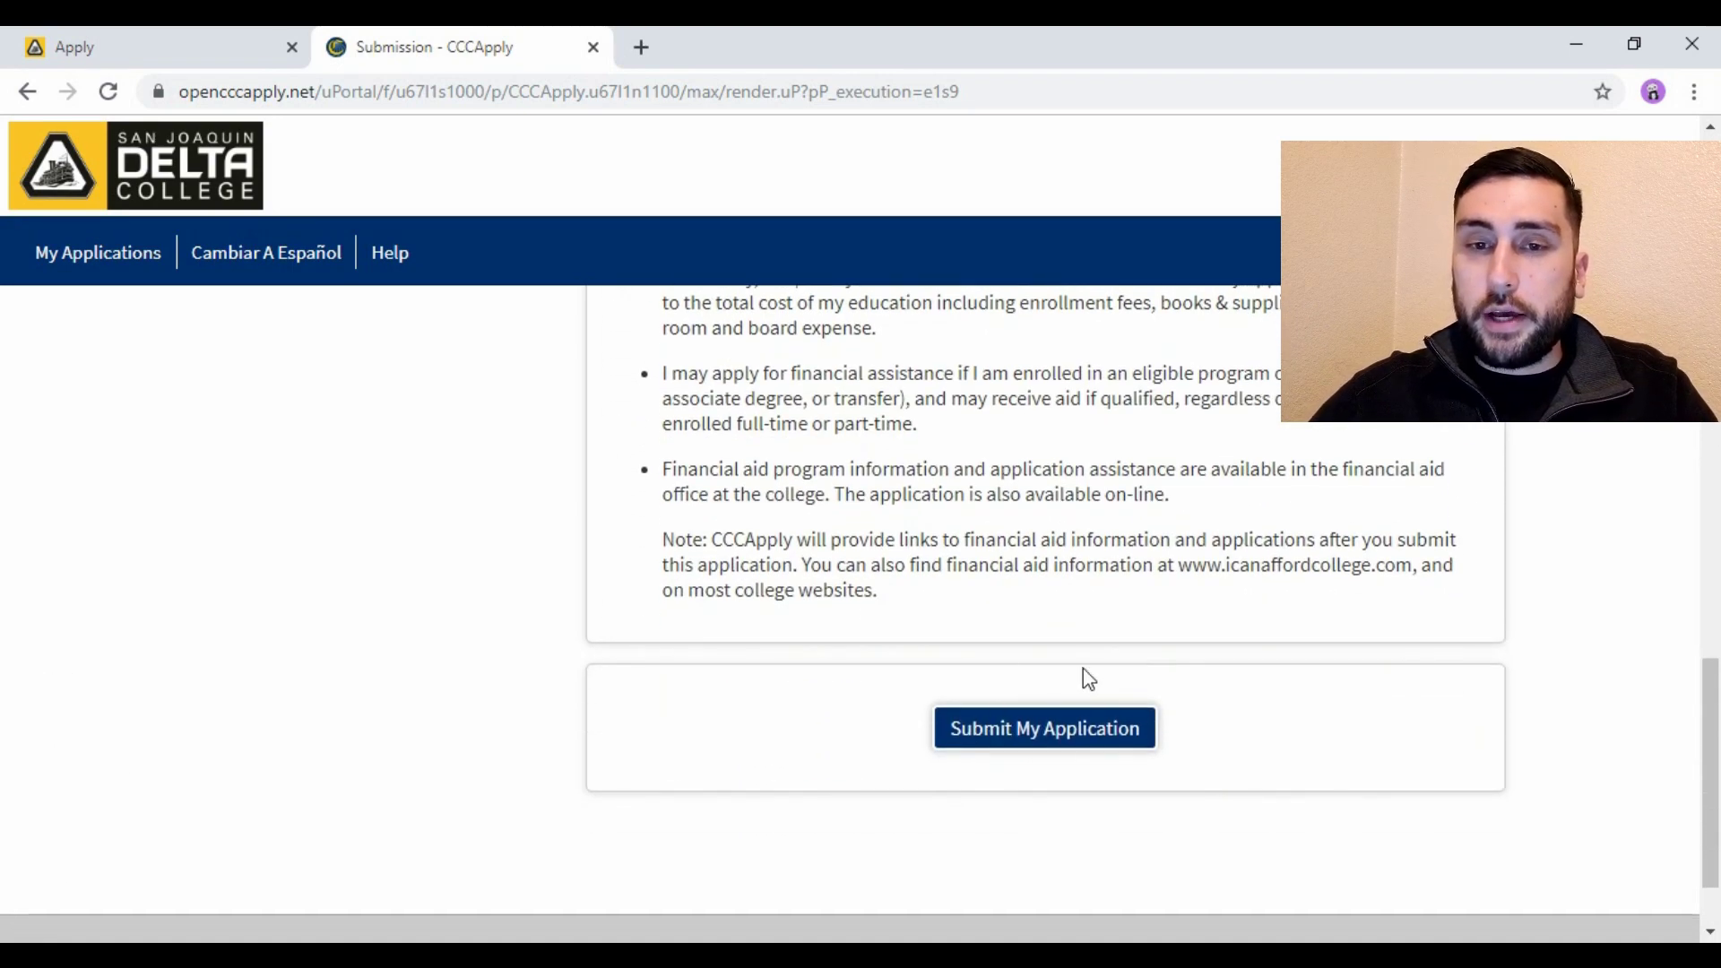
Submit the application and continue past the Confirmation page to the survey
{"action": "left_click", "coordinate": [1033, 736]}
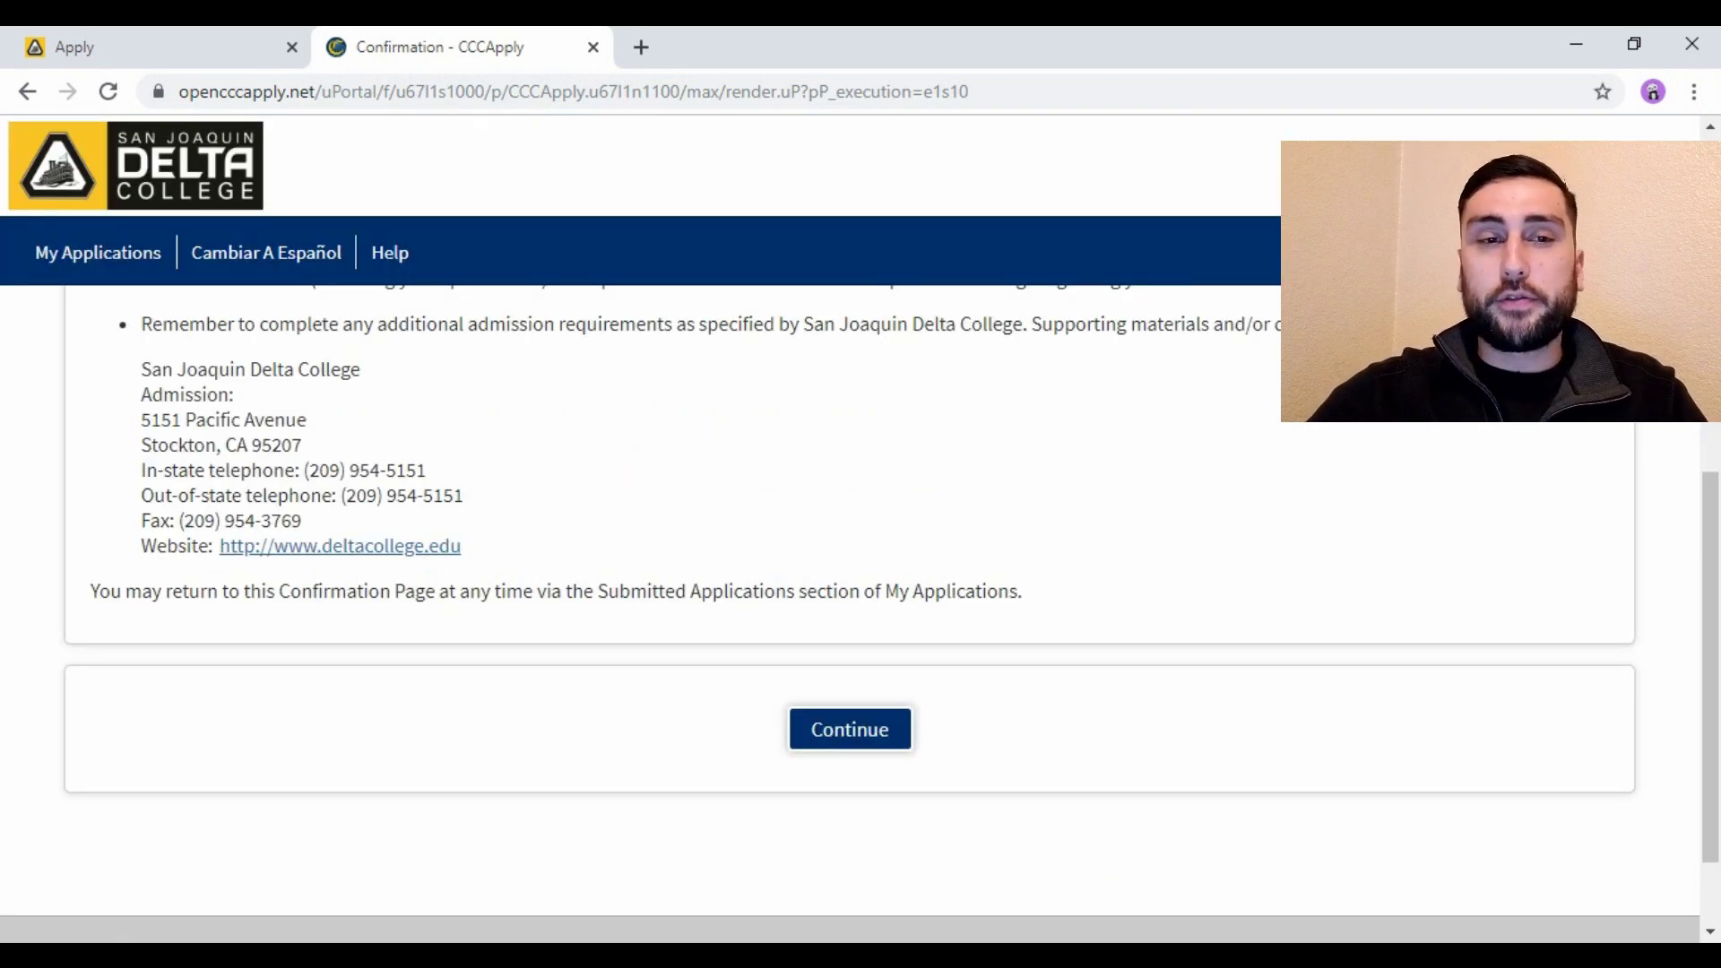
{"action": "left_click", "coordinate": [850, 729]}
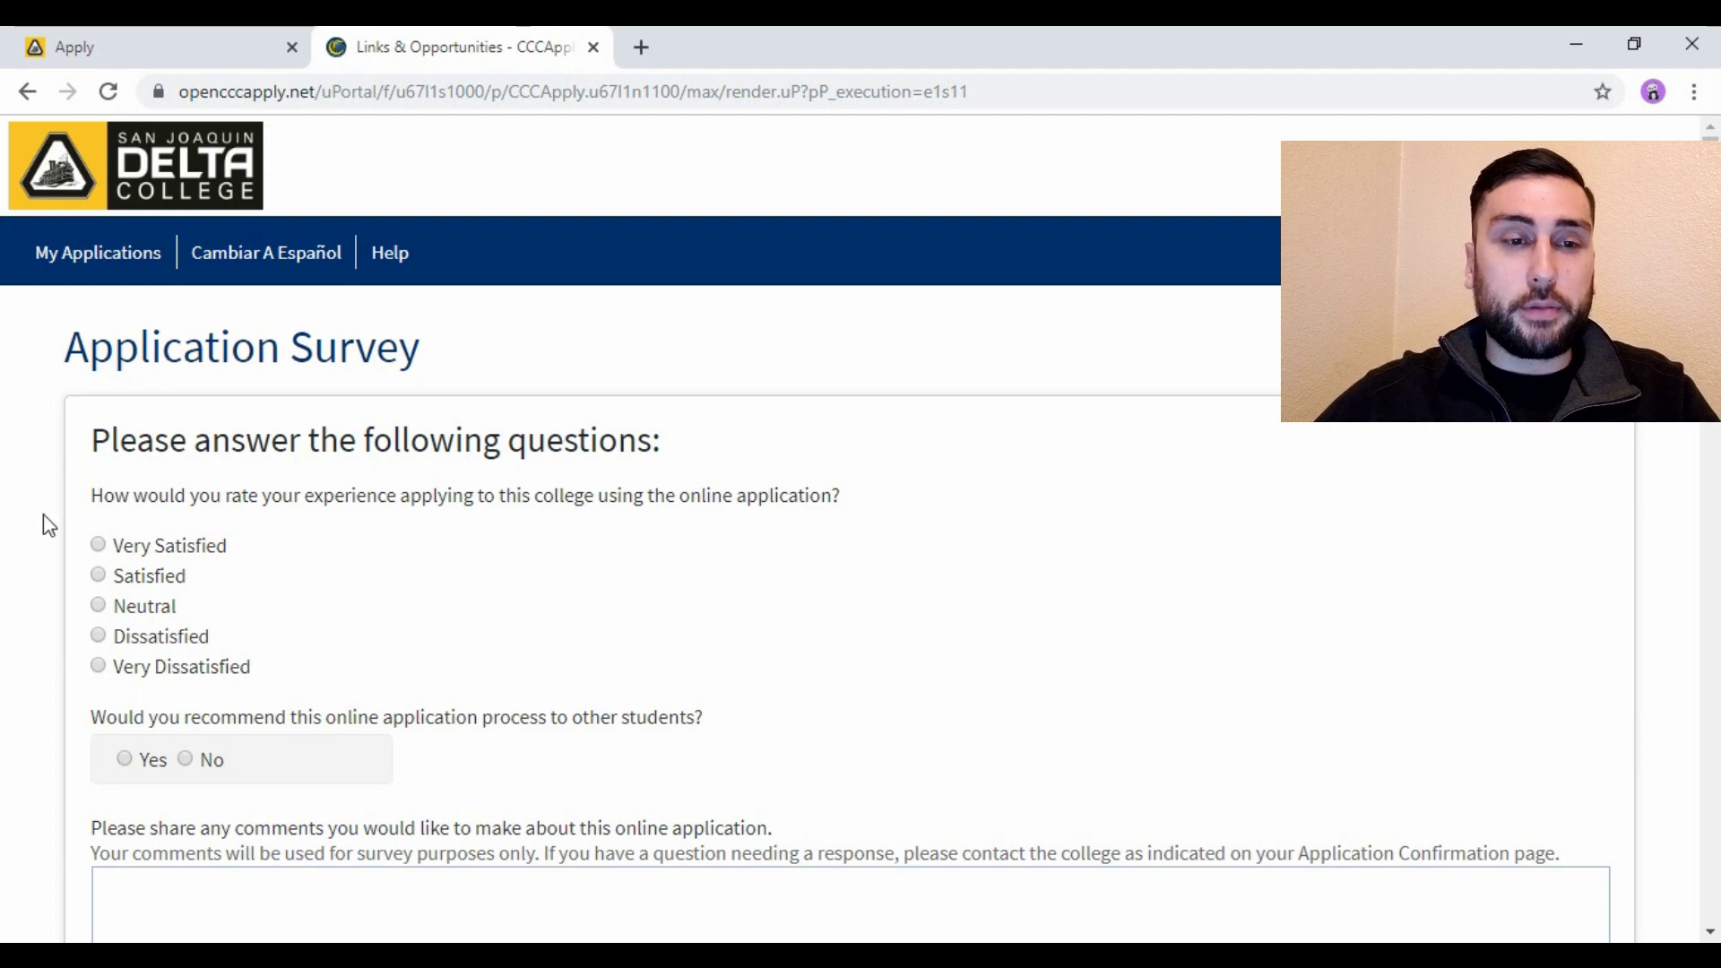
Rate the application experience Neutral, answer Yes to recommending it, and submit the survey
{"action": "left_click", "coordinate": [100, 605]}
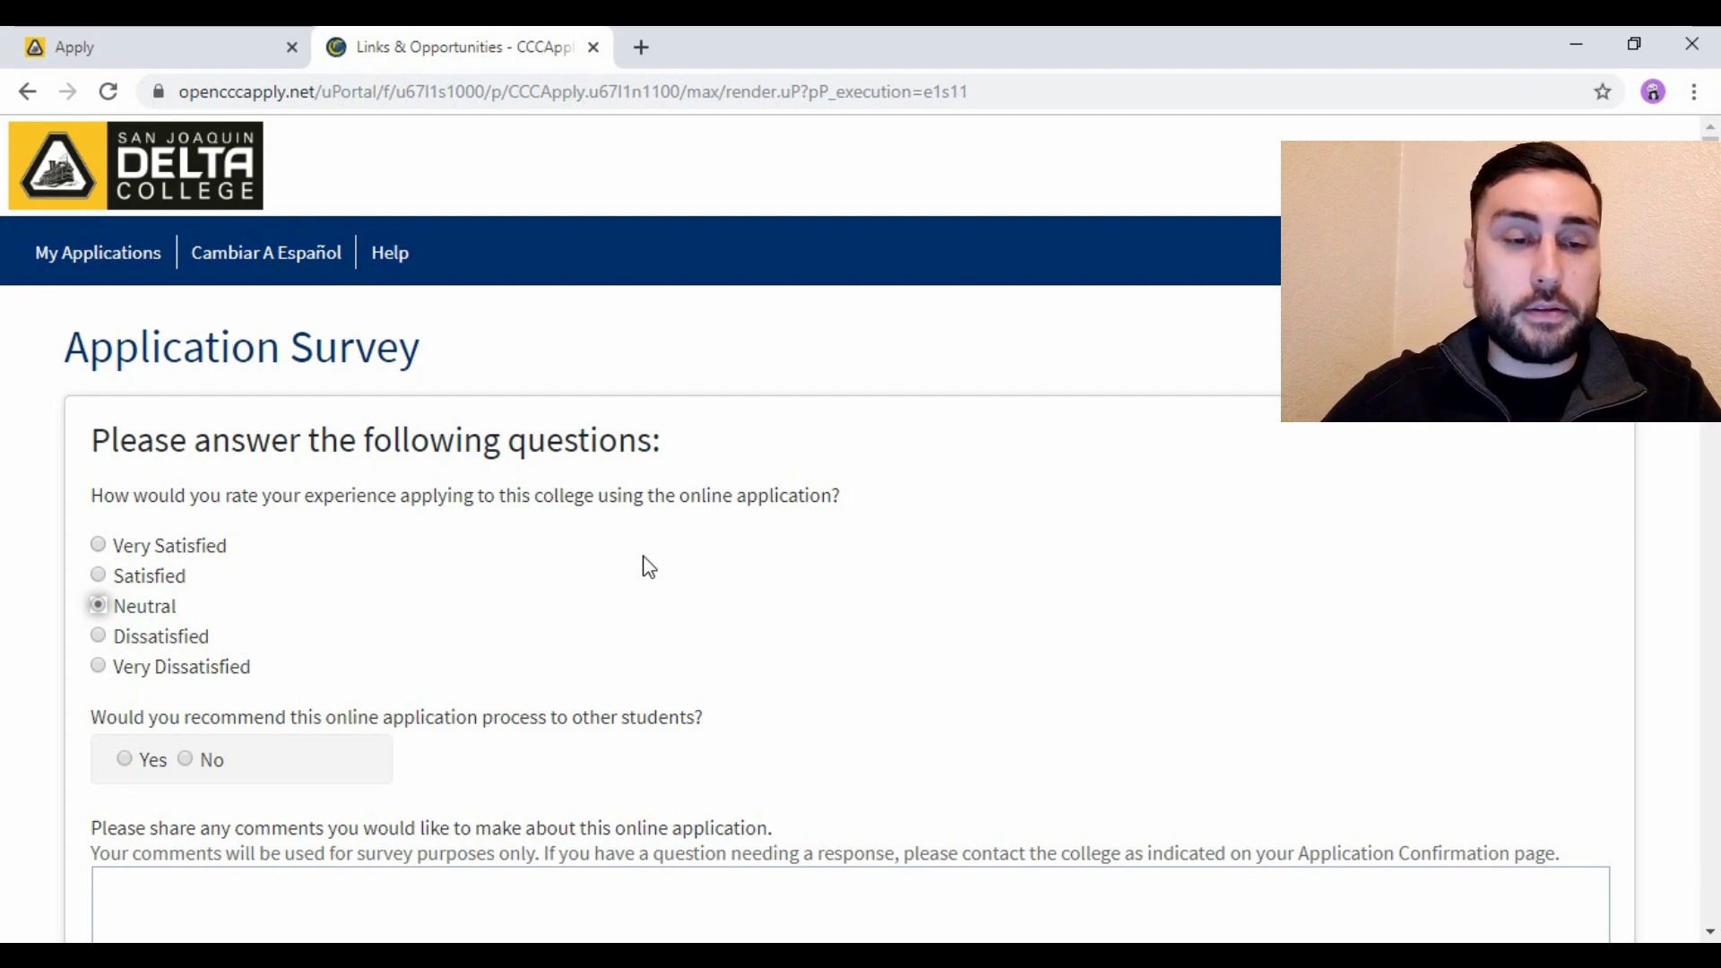
{"action": "scroll", "coordinate": [647, 567], "scroll_direction": "down", "scroll_amount": 2}
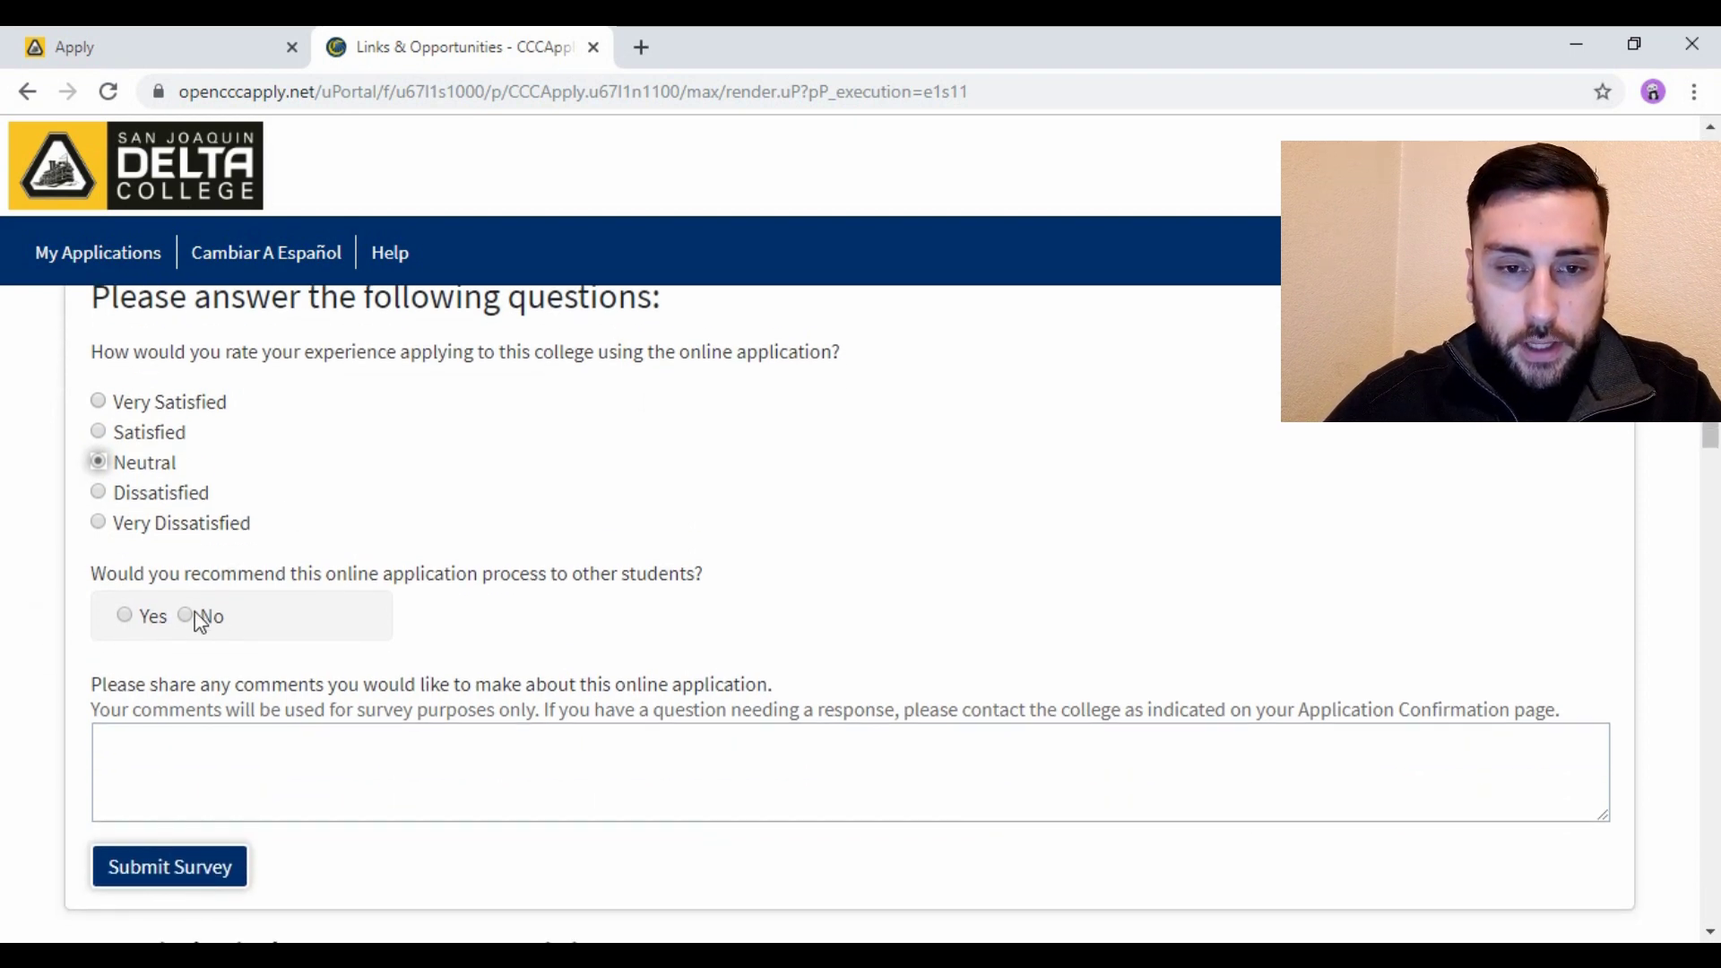
{"action": "left_click", "coordinate": [125, 616]}
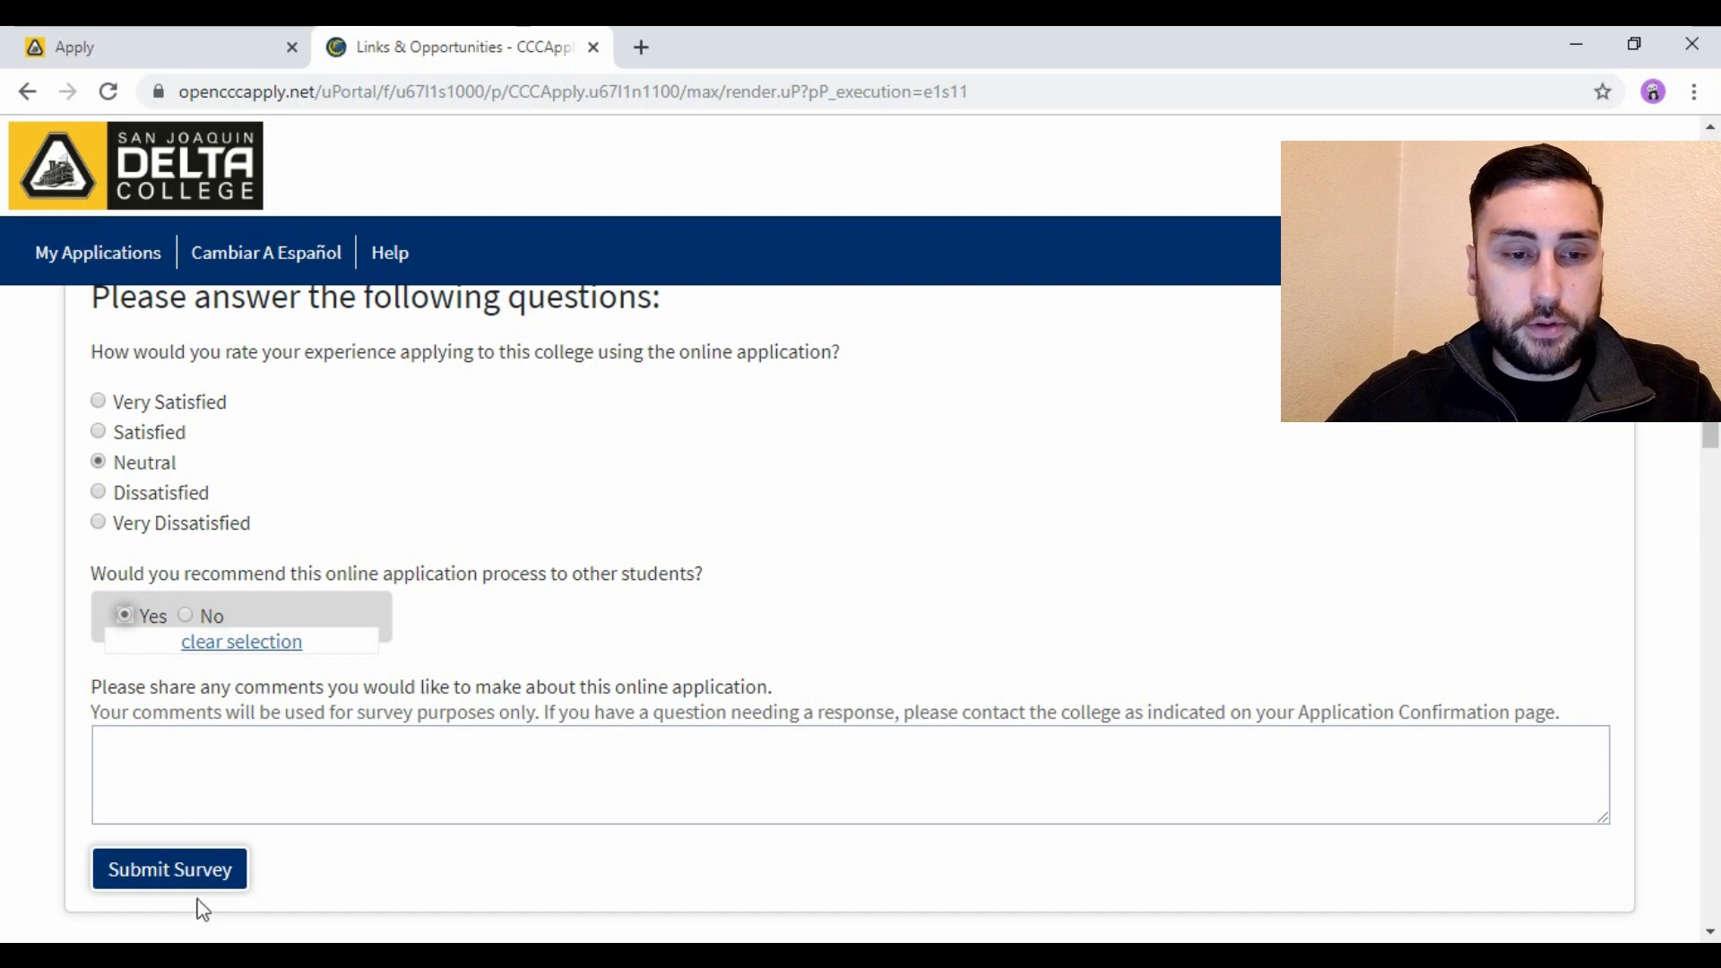
{"action": "left_click", "coordinate": [209, 878]}
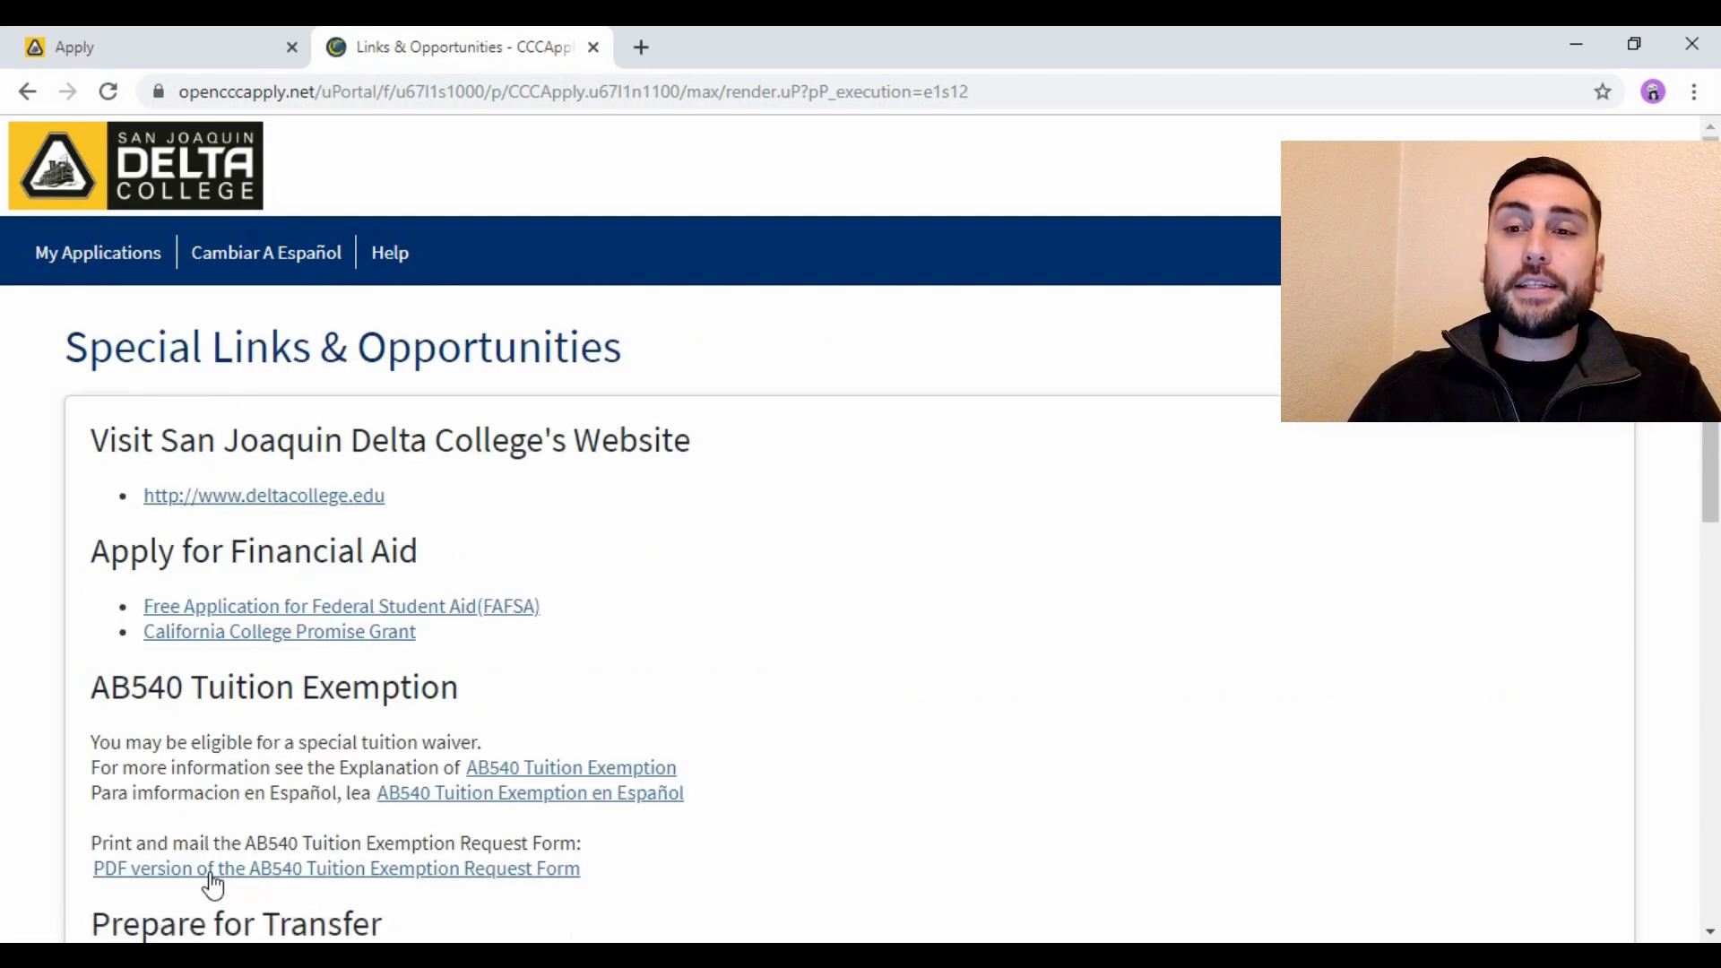